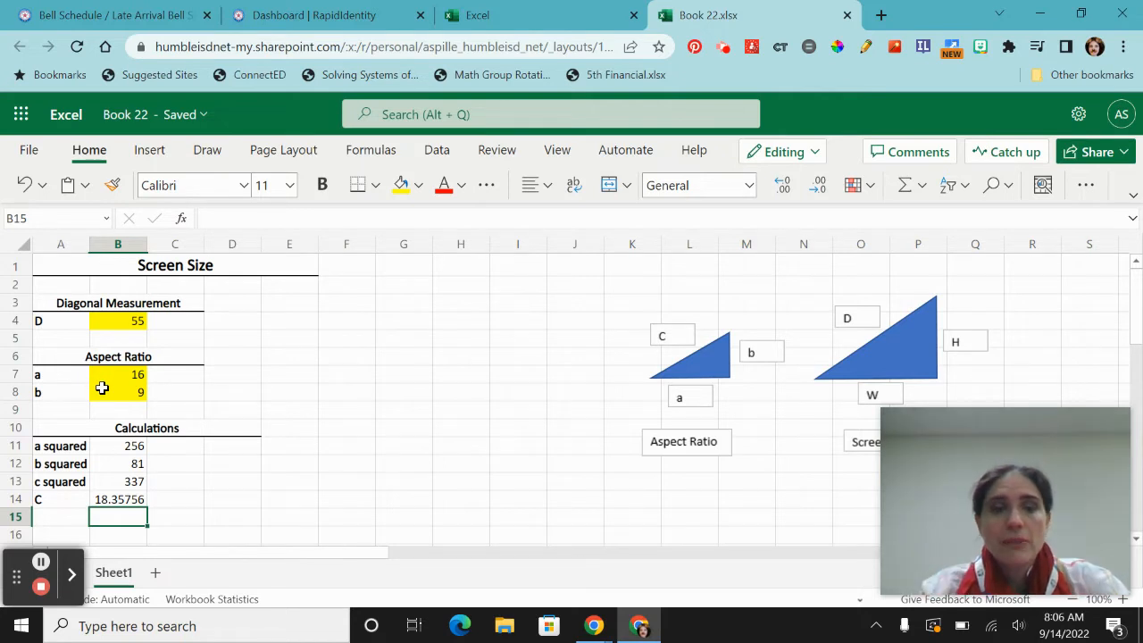
# Merge and center cells A16:C16 below the Calculations section and enter the heading "Scale Factor"
pyautogui.scroll(-4, 212, 465)
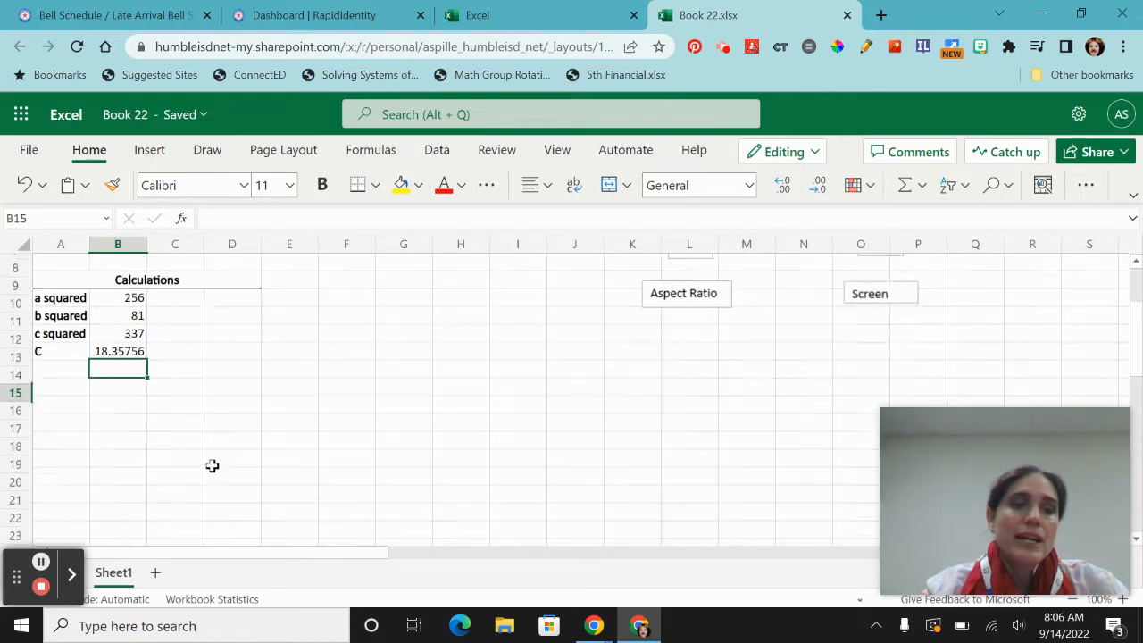
pyautogui.scroll(2, 212, 465)
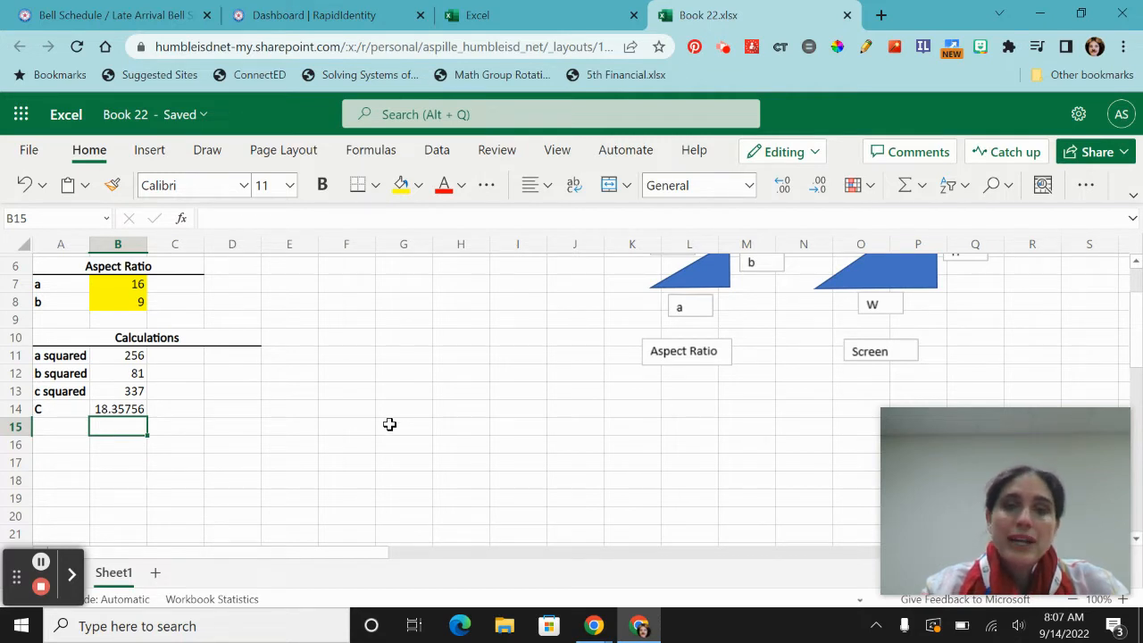
pyautogui.scroll(3, 390, 424)
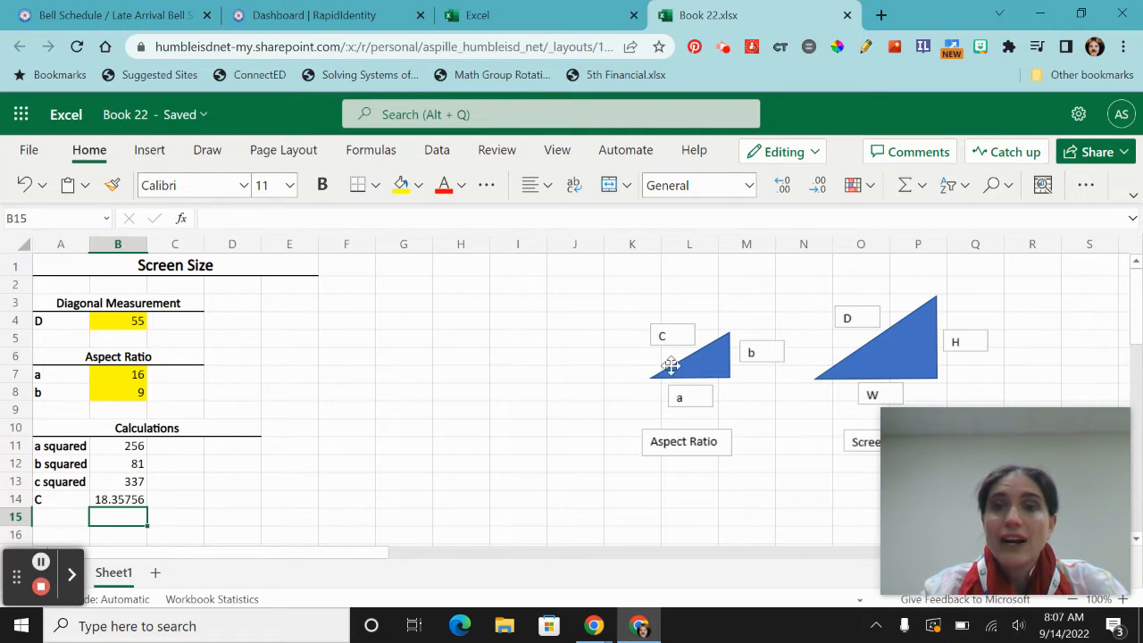
pyautogui.scroll(-5, 598, 360)
pyautogui.scroll(4, 598, 359)
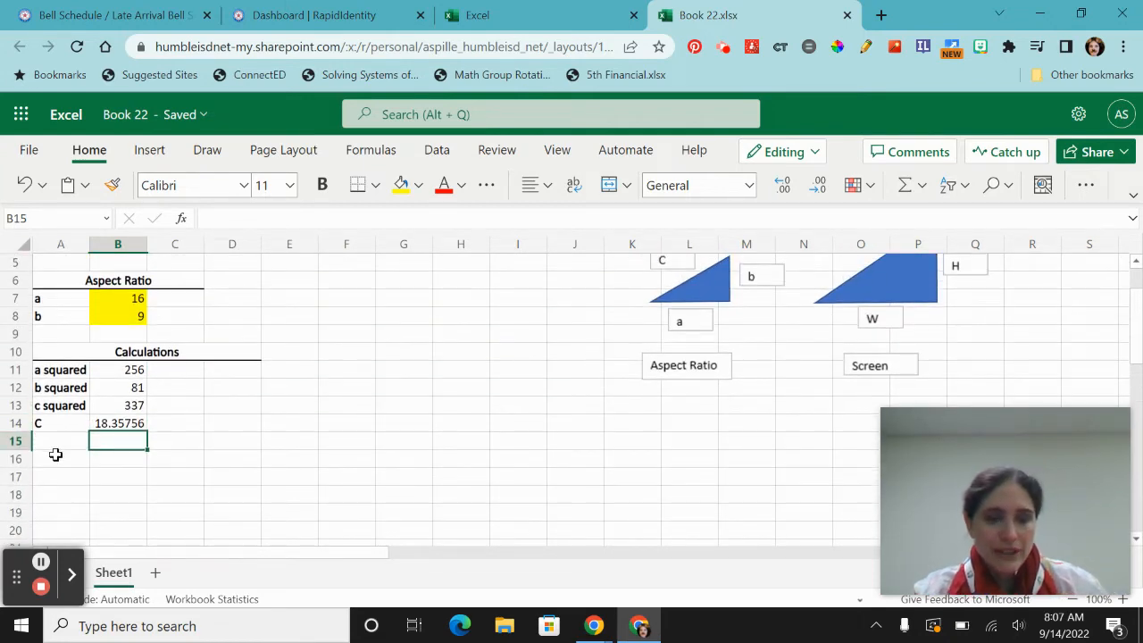
pyautogui.moveTo(56, 455); pyautogui.dragTo(159, 452)
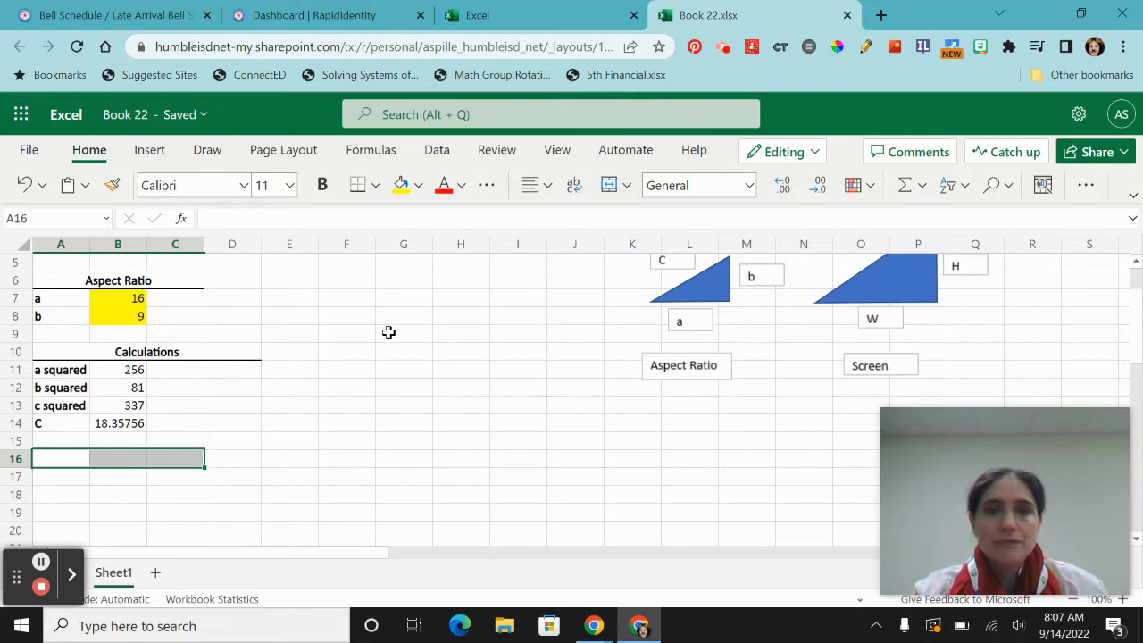
pyautogui.click(611, 187)
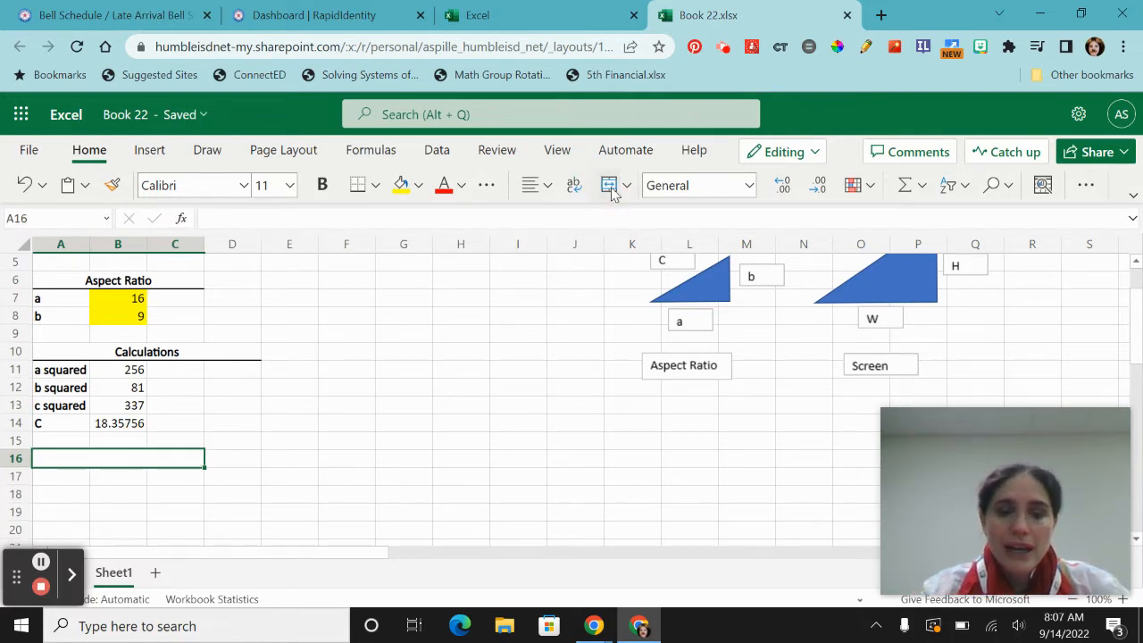
pyautogui.write('Scale F')
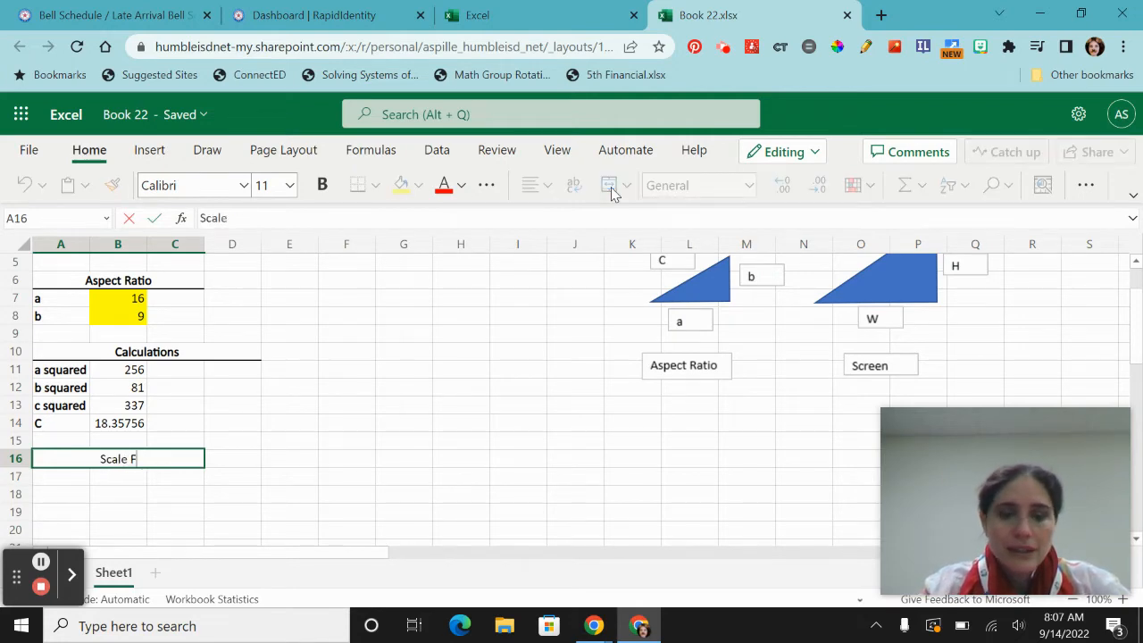
pyautogui.write('actor')
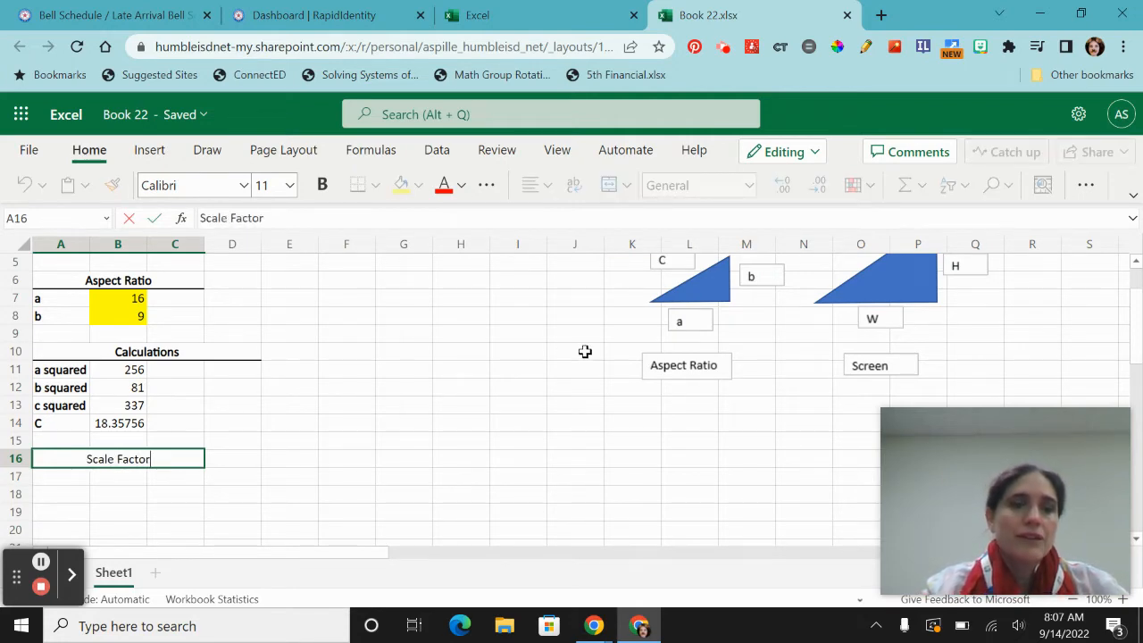
pyautogui.click(448, 387)
pyautogui.click(136, 463)
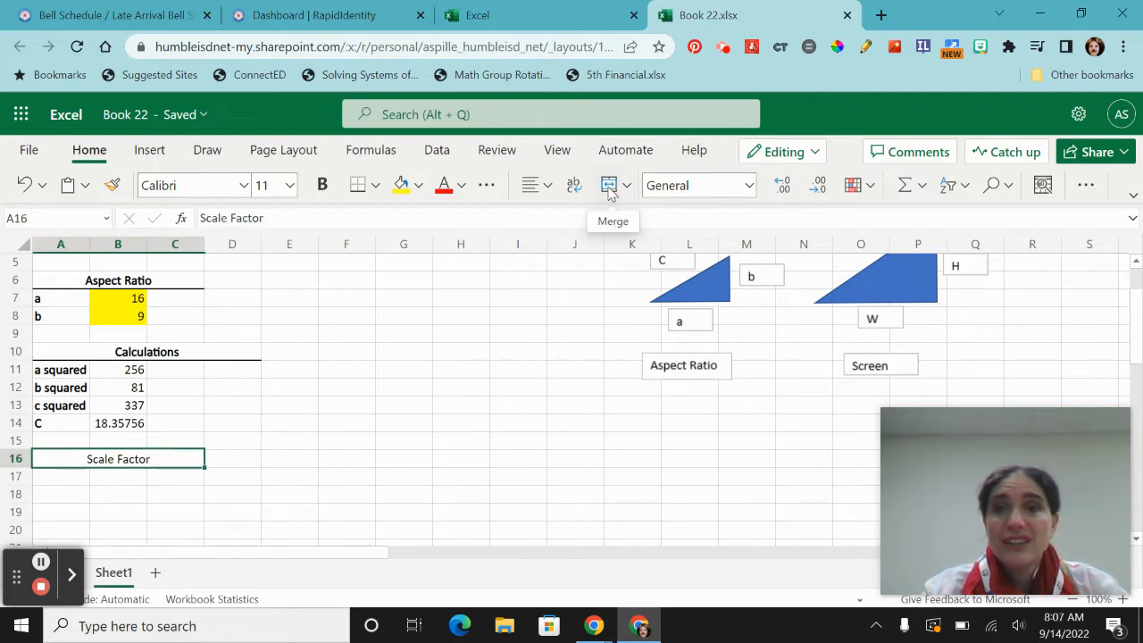
# Give the Scale Factor heading in row 16 a bottom border and bold text
pyautogui.click(1131, 197)
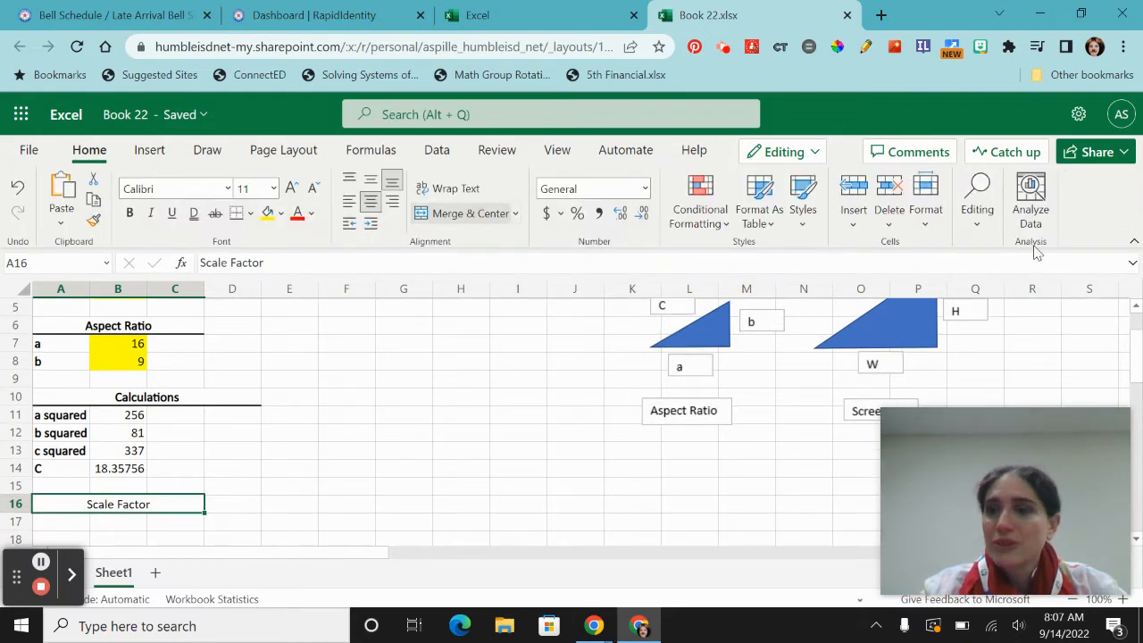
pyautogui.click(1133, 246)
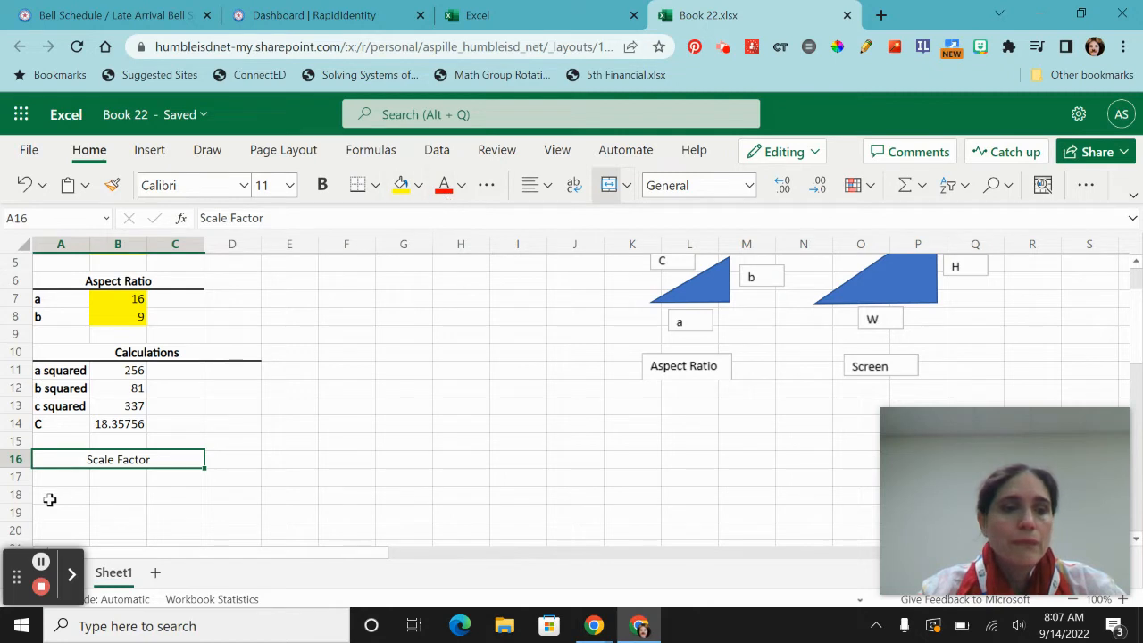
pyautogui.hotkey('ctrl', 'b')
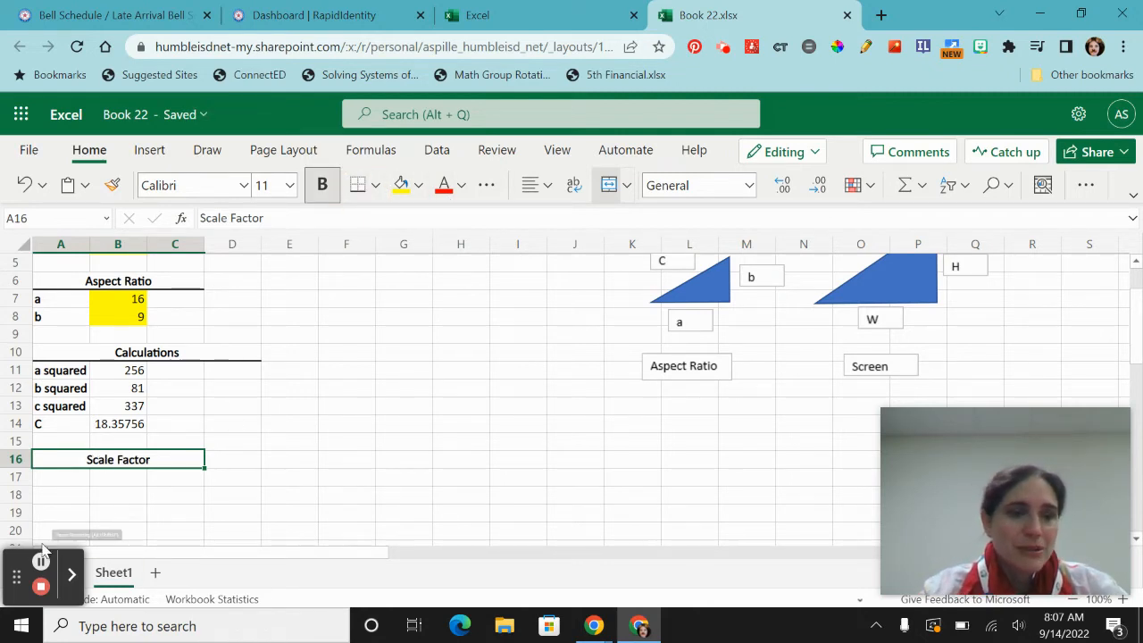
# Enter the label "SF" in cell A17 under the Scale Factor heading and make it bold
pyautogui.click(59, 480)
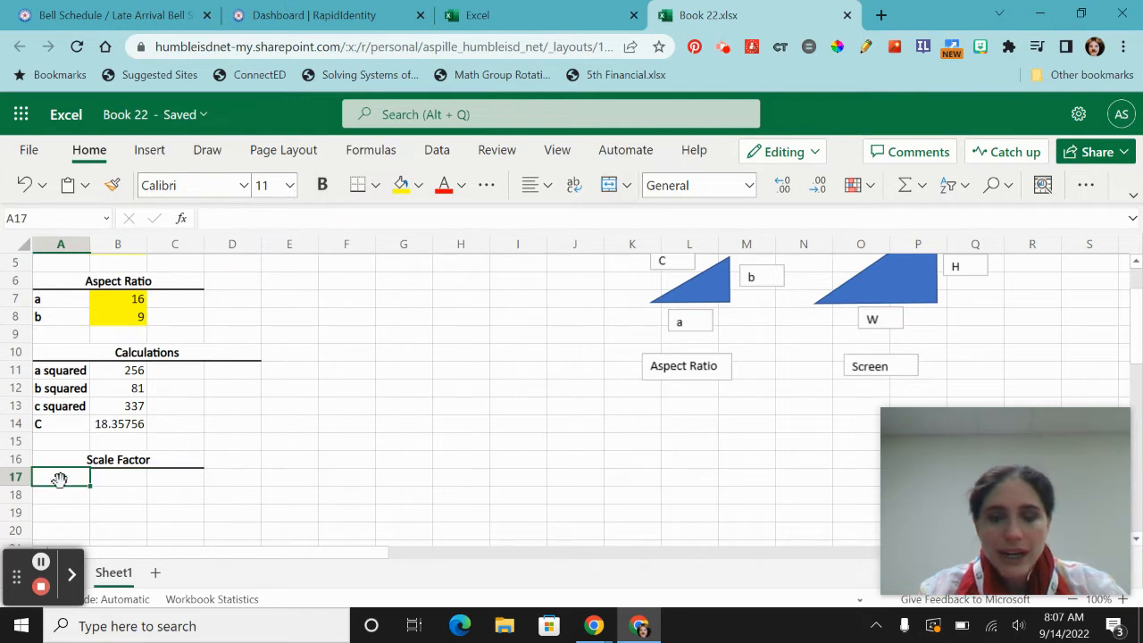
pyautogui.write('SF')
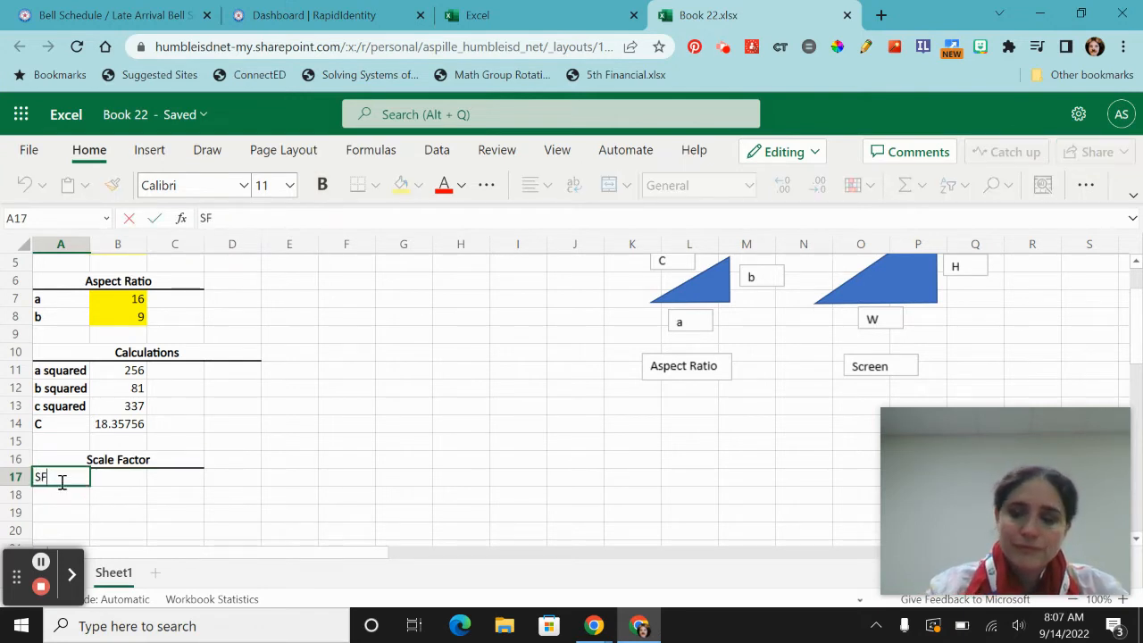
pyautogui.press('Tab')
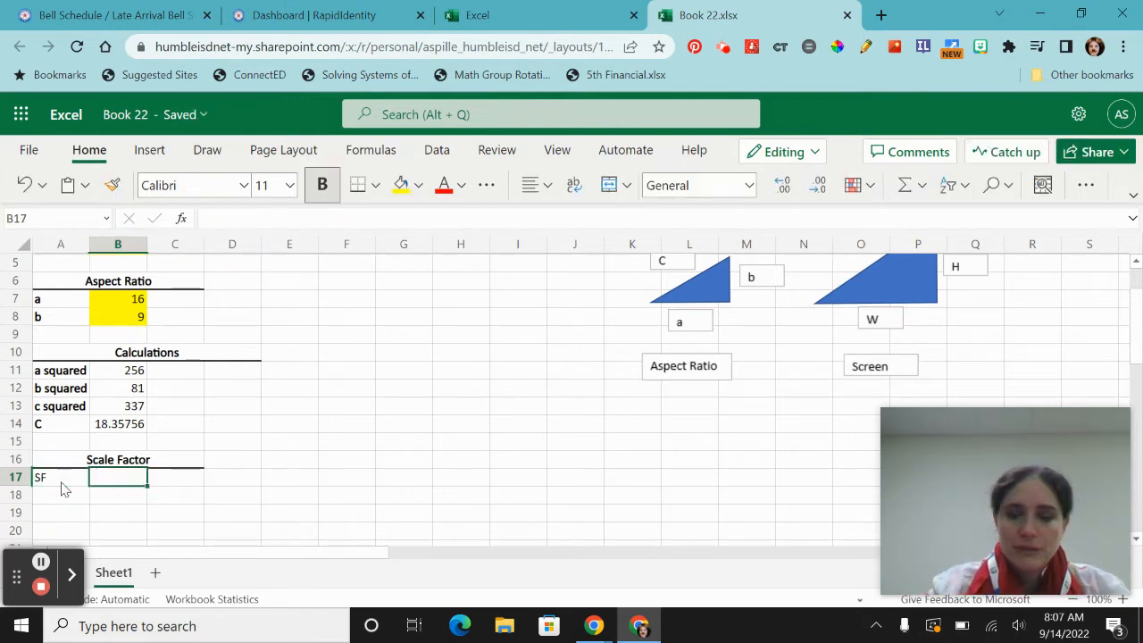
pyautogui.click(59, 479)
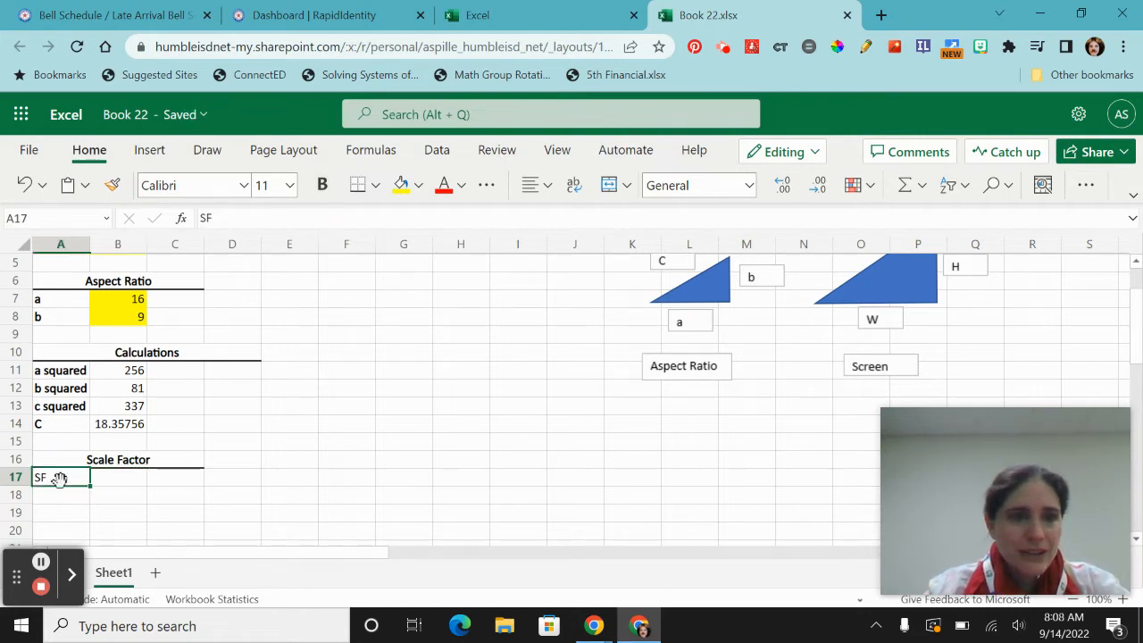
pyautogui.hotkey('ctrl', 'b')
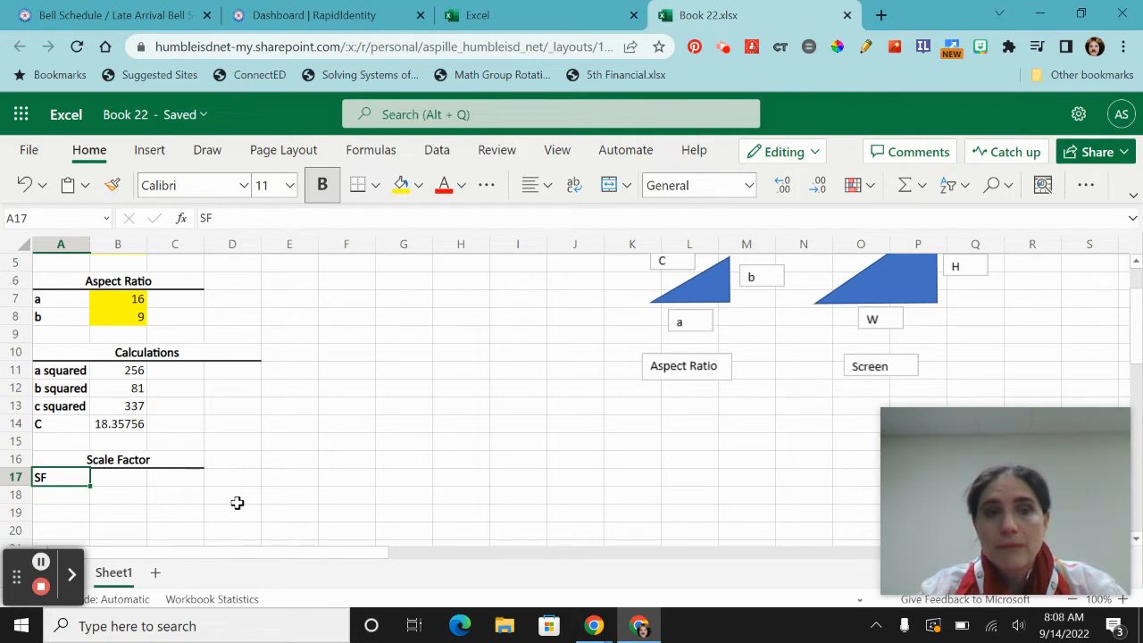
pyautogui.press('Tab')
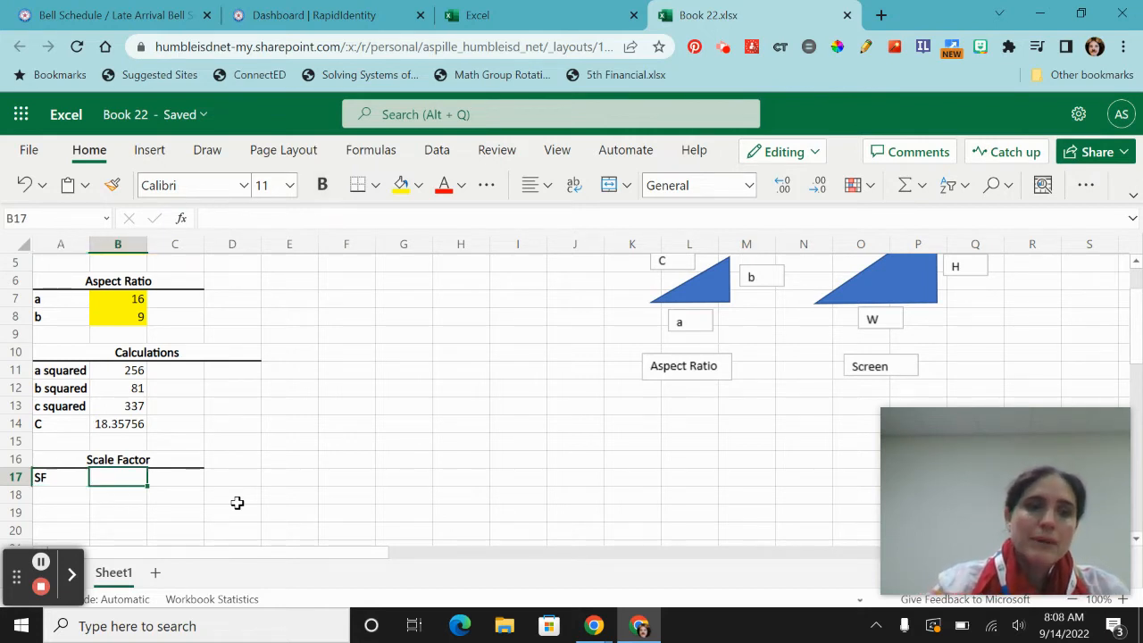
pyautogui.click(439, 407)
pyautogui.write('D/C')
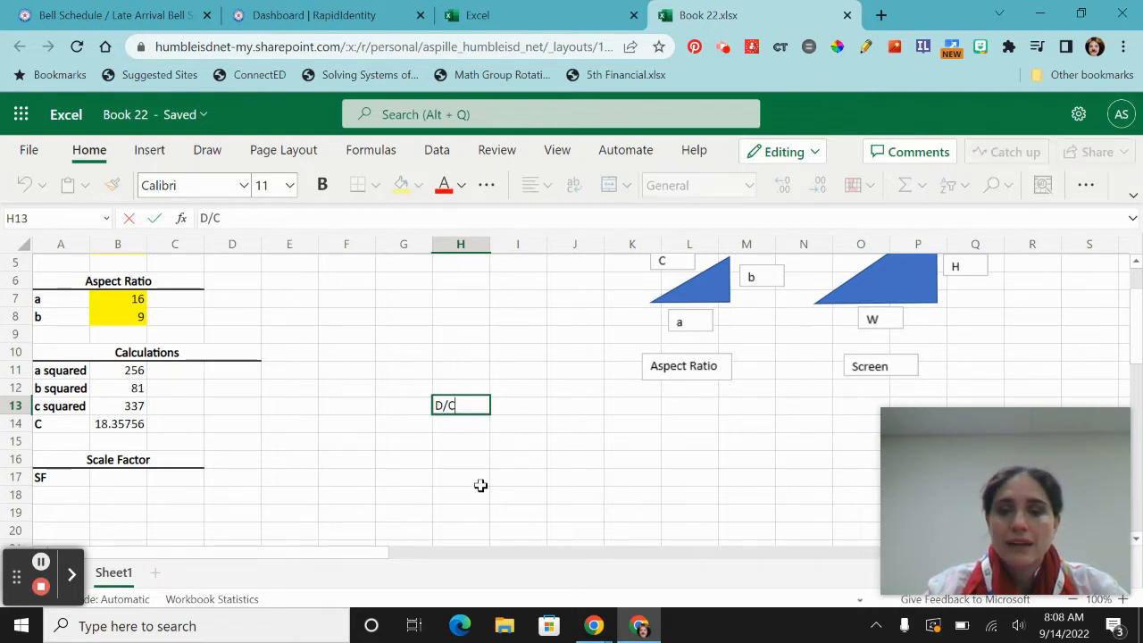
pyautogui.press('BackSpace')
pyautogui.press('BackSpace')
pyautogui.press('BackSpace')
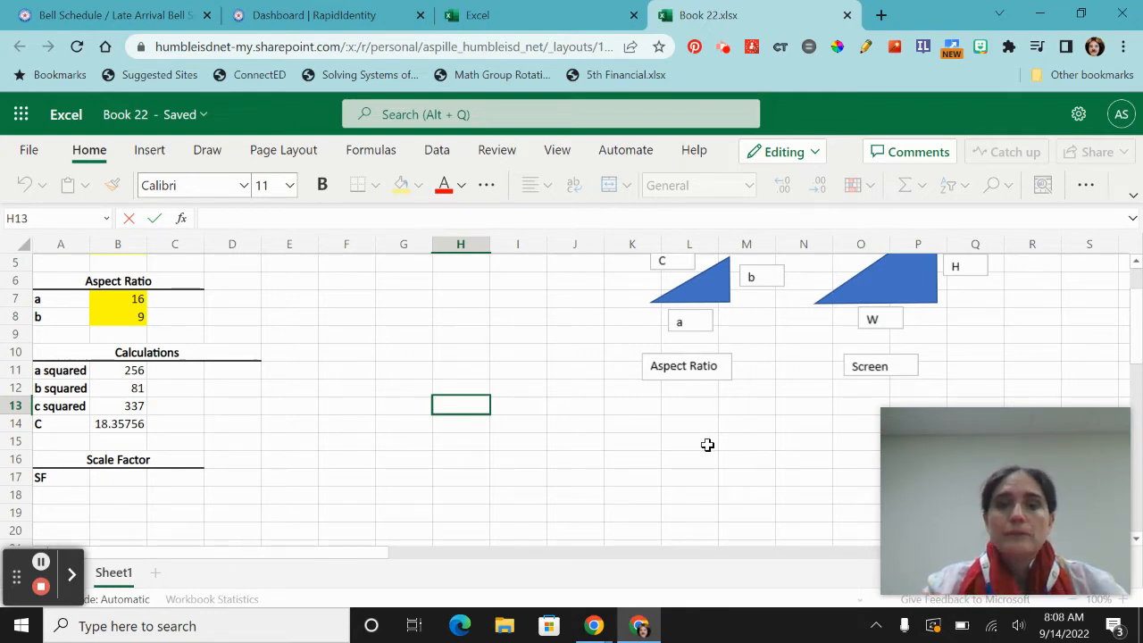
# Enter the heading "Notes" in cell K14 below the triangle diagrams and make it bold
pyautogui.scroll(2, 707, 444)
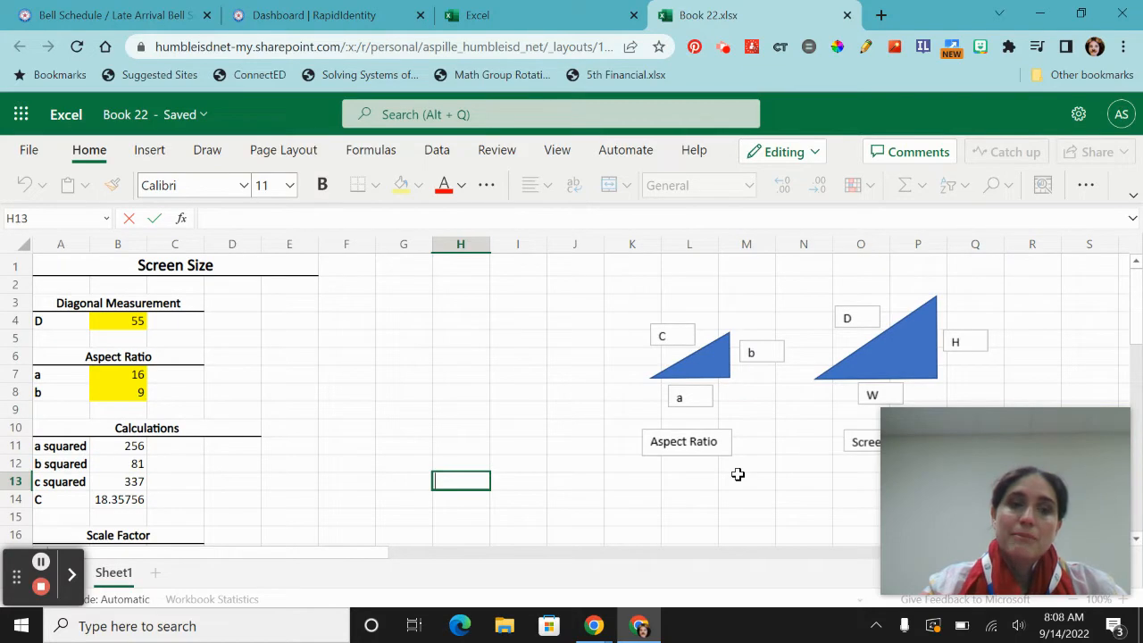
pyautogui.scroll(-4, 737, 474)
pyautogui.scroll(4, 738, 474)
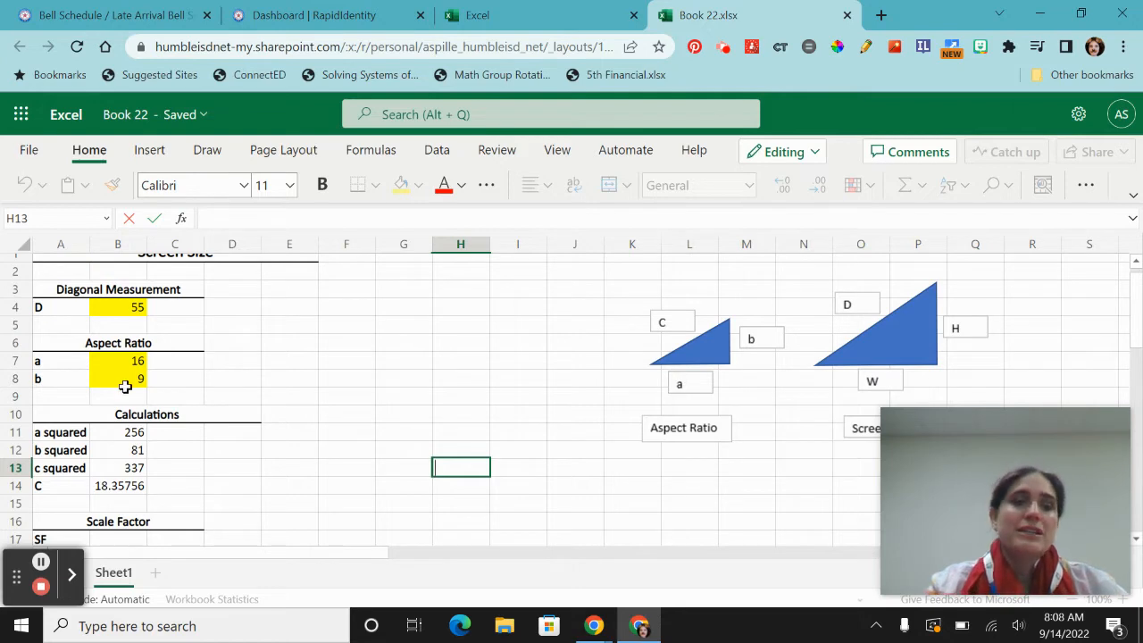
pyautogui.scroll(-2, 618, 494)
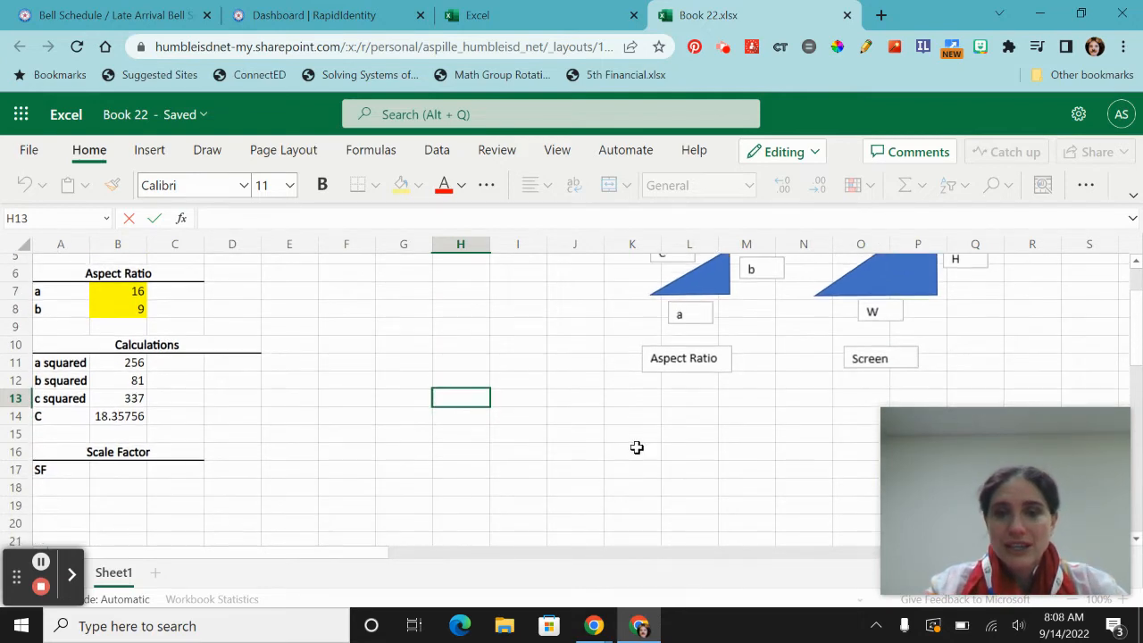
pyautogui.click(649, 417)
pyautogui.write('Notes')
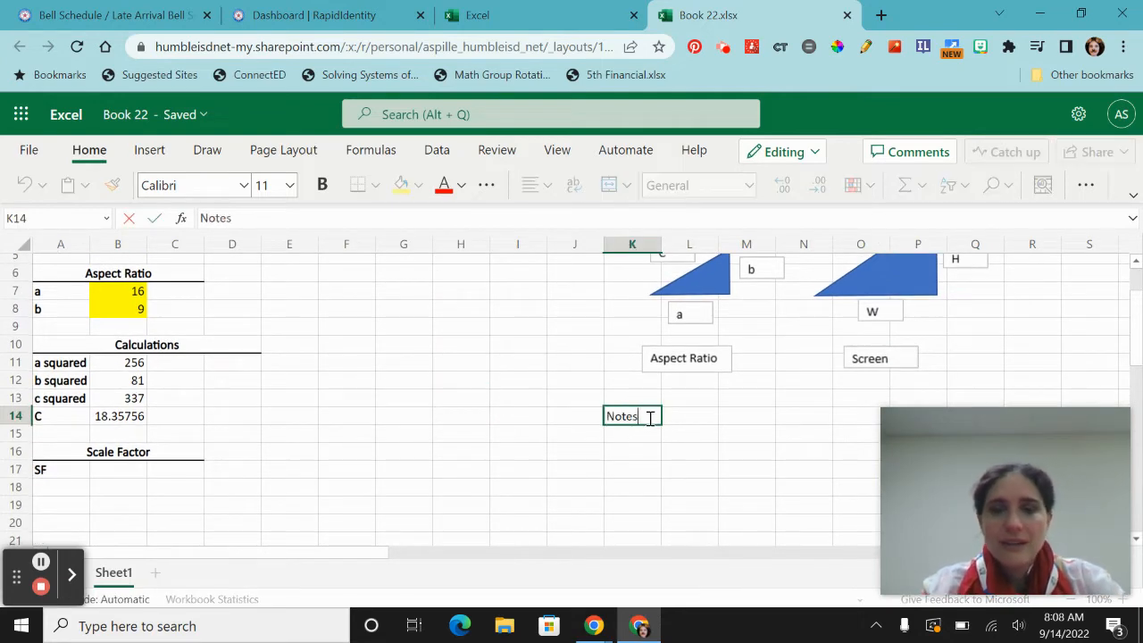
pyautogui.press('Return')
pyautogui.click(649, 418)
pyautogui.hotkey('ctrl', 'b')
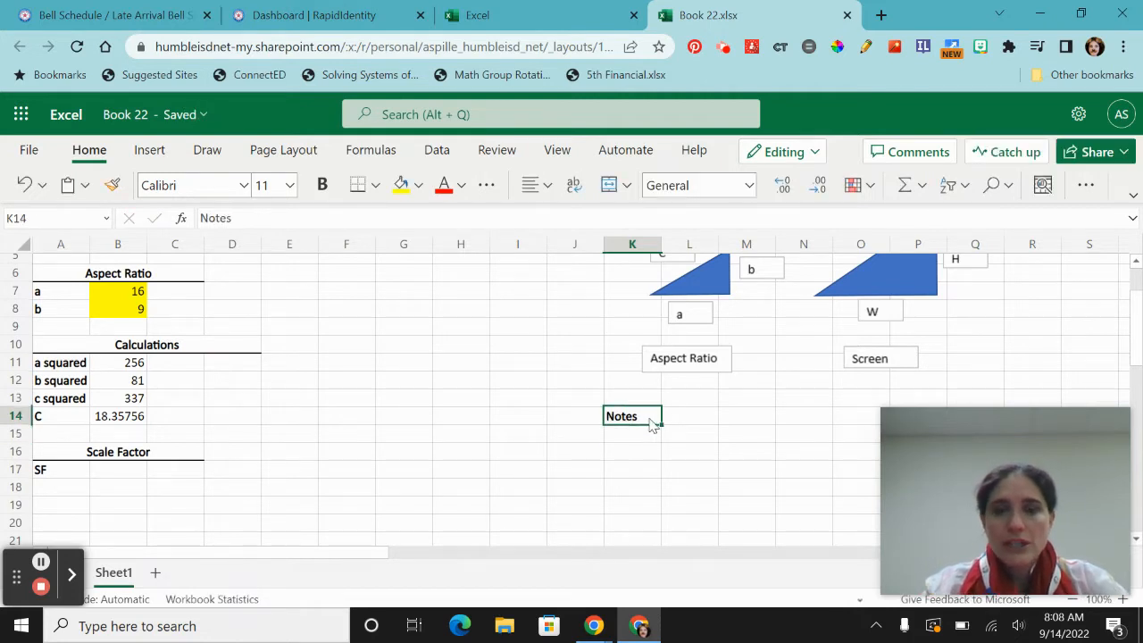
# Enter "Input Cells" in cell K15 under the Notes heading
pyautogui.press('Return')
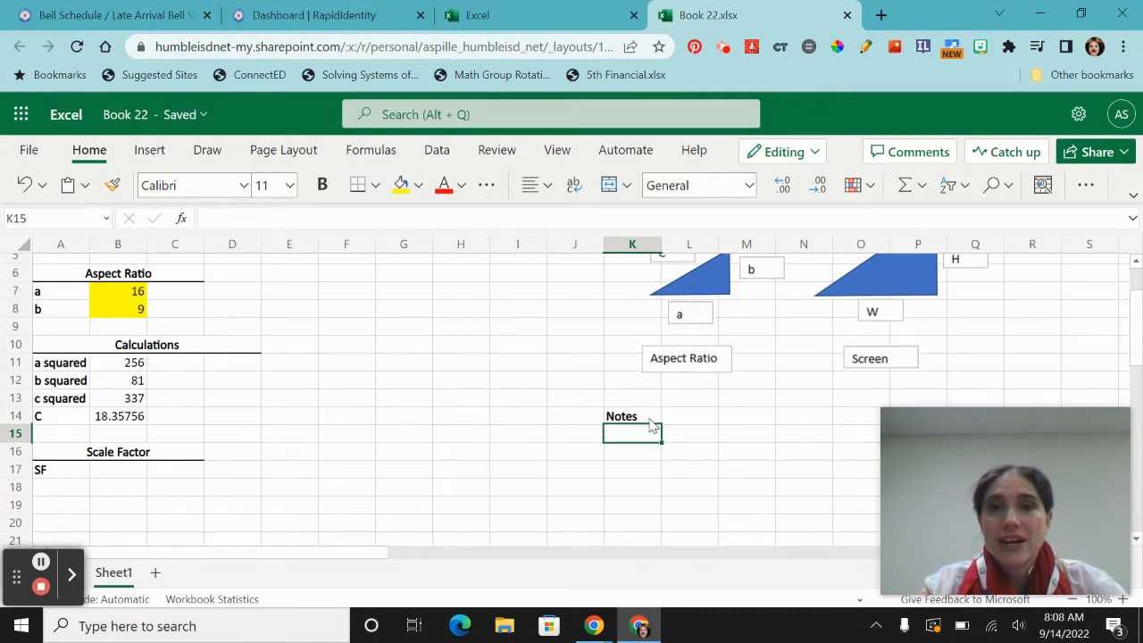
pyautogui.write('I')
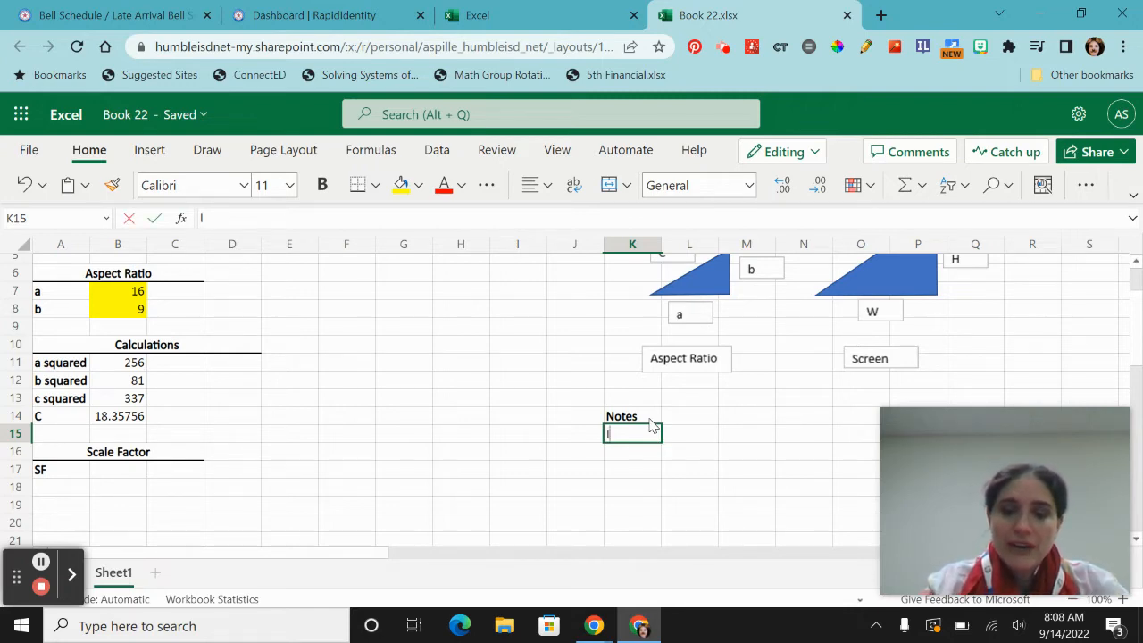
pyautogui.write('nput Cells')
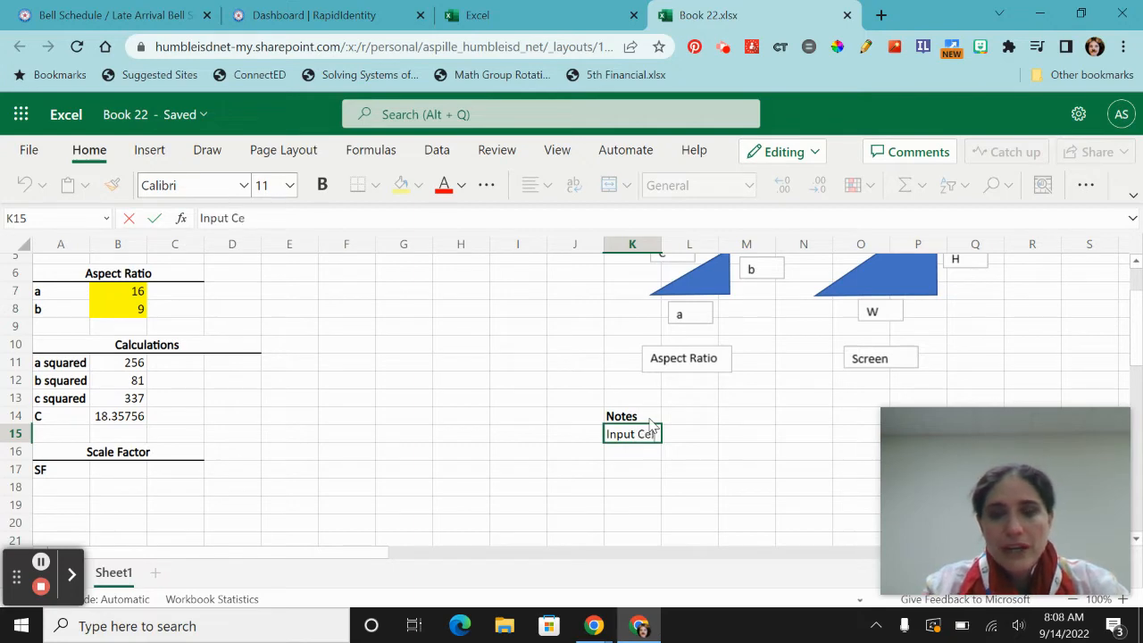
pyautogui.click(646, 483)
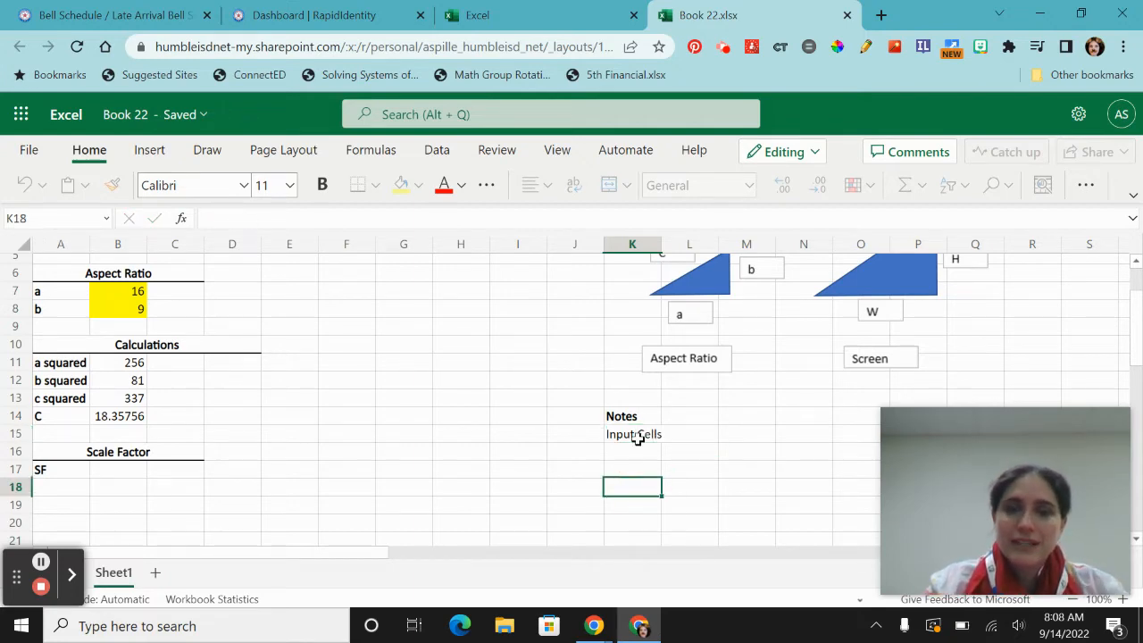
# Try to apply the yellow fill color to the Input Cells note in K15
pyautogui.click(635, 431)
pyautogui.doubleClick(683, 434)
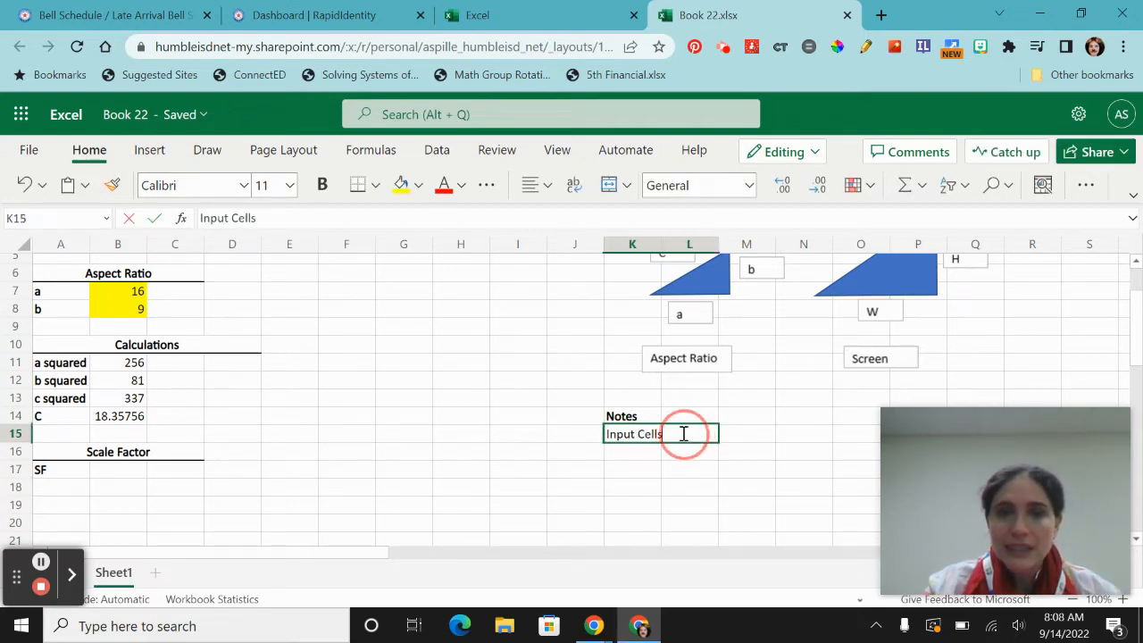
pyautogui.click(402, 191)
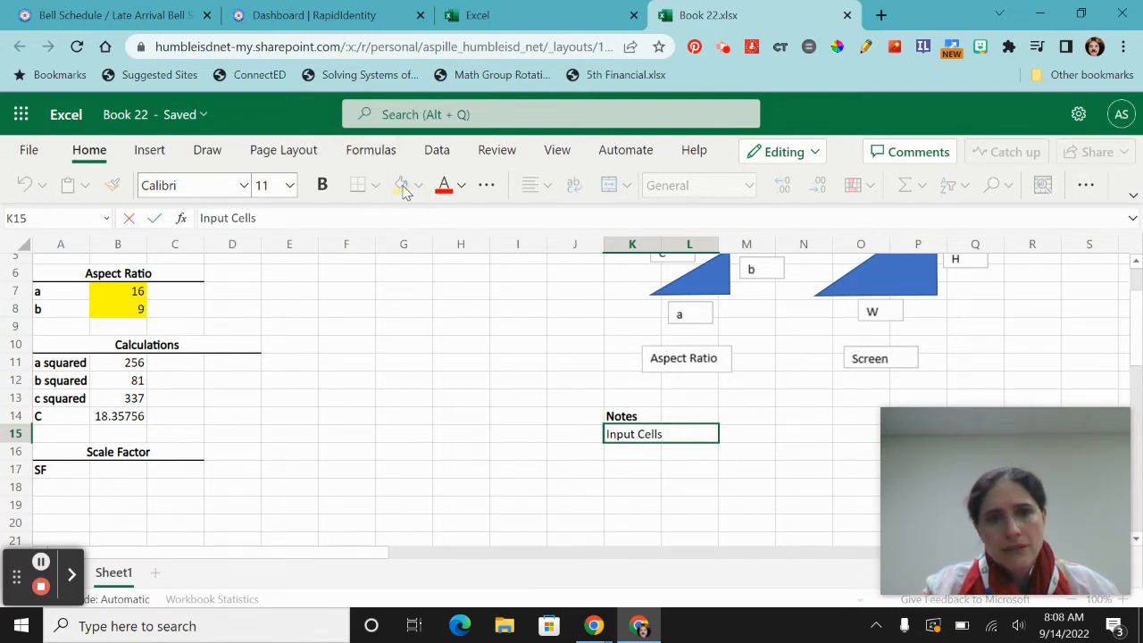
pyautogui.click(492, 396)
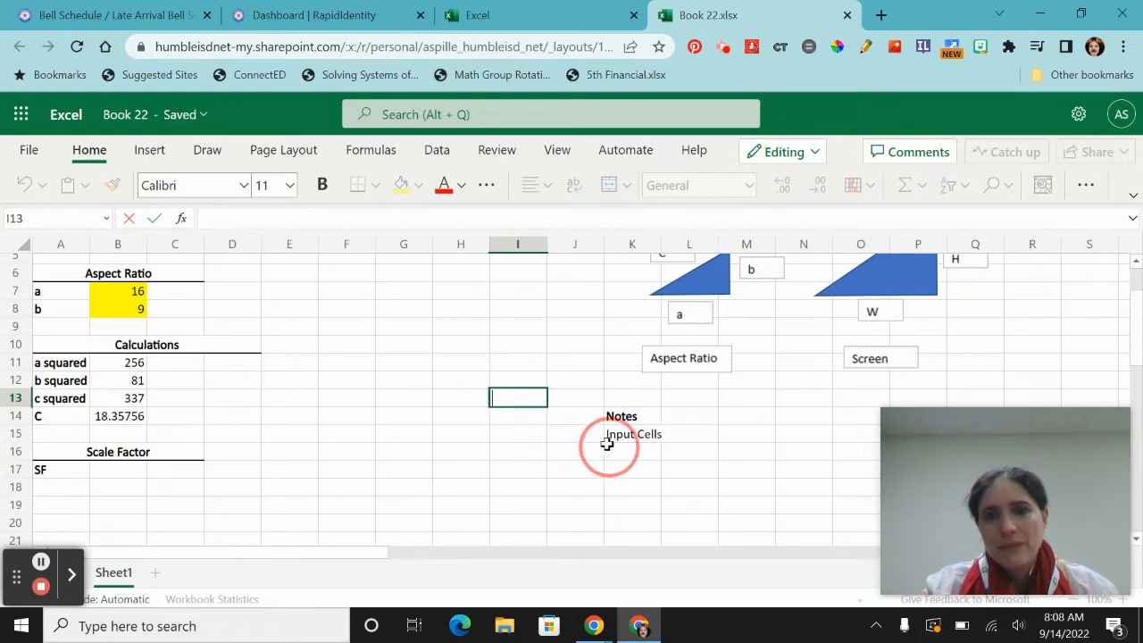
pyautogui.click(644, 432)
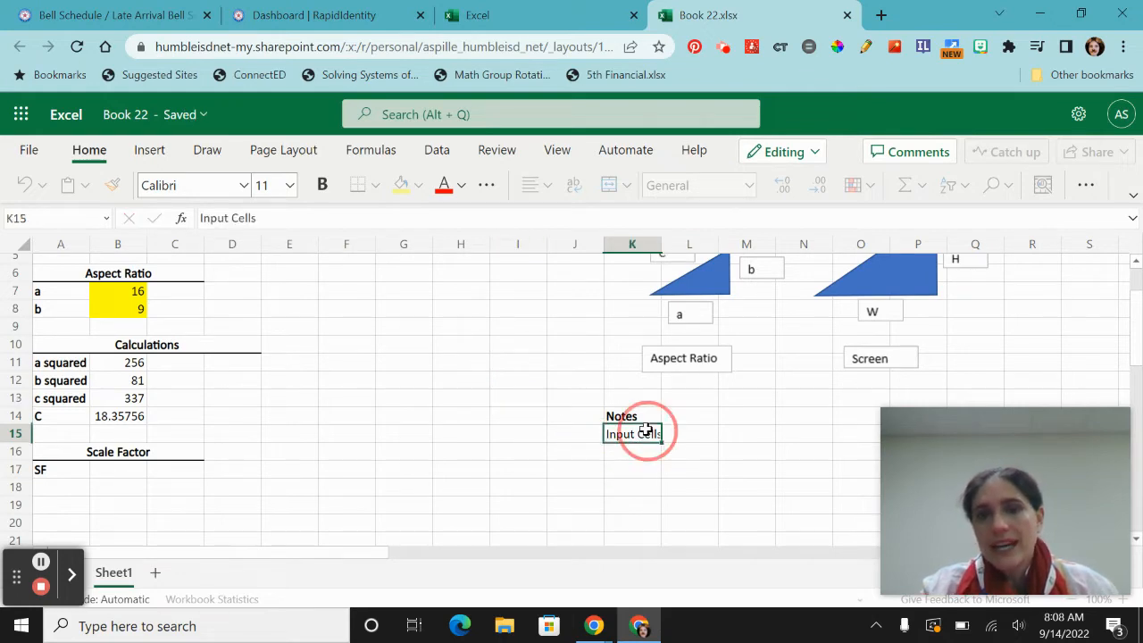
pyautogui.click(458, 224)
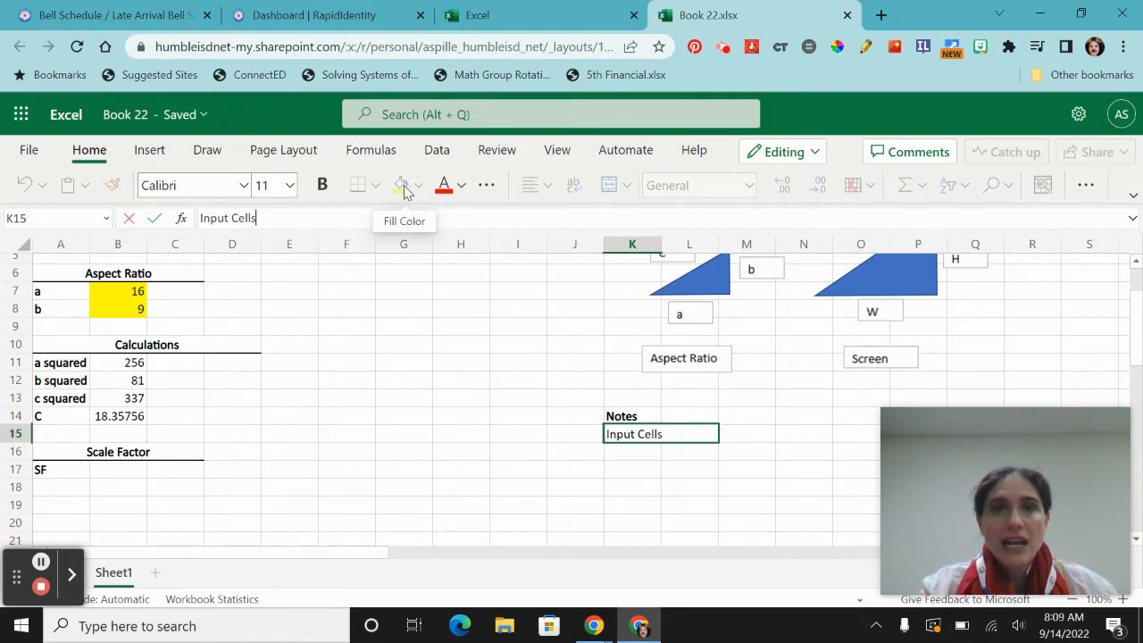
pyautogui.click(447, 345)
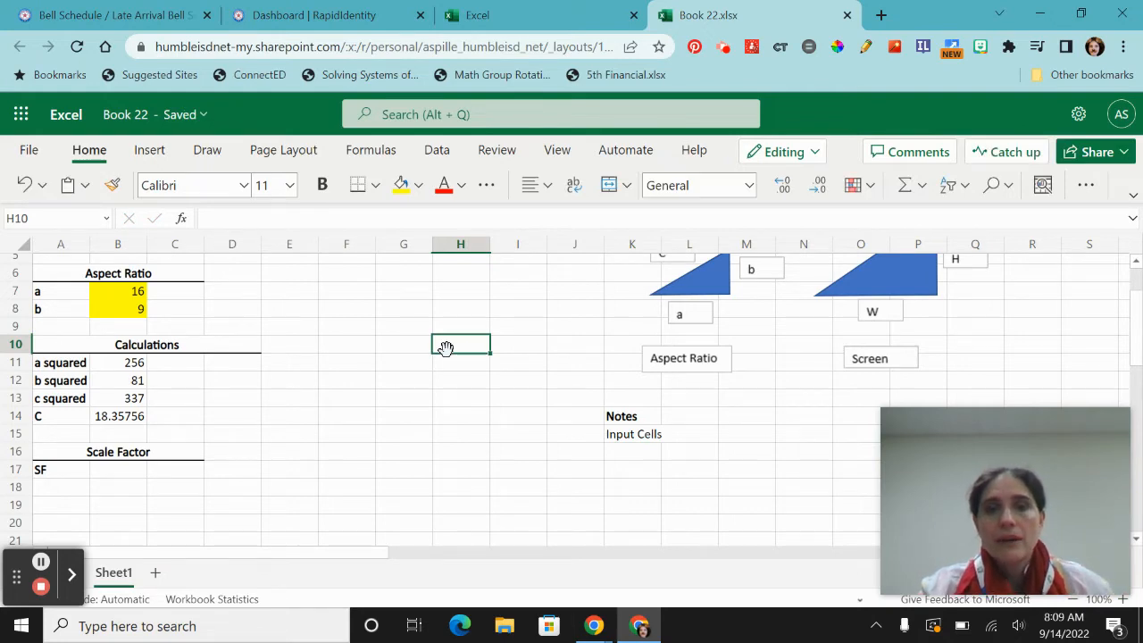
# Fill the Input Cells note in K15 and the adjacent cell L15 with yellow
pyautogui.click(619, 436)
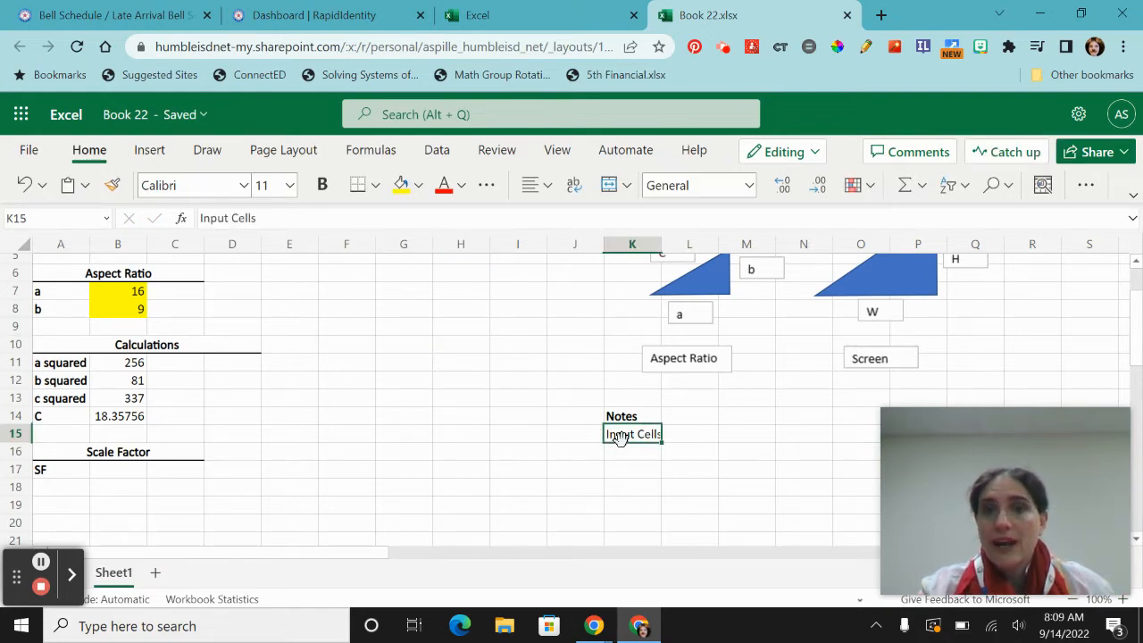
pyautogui.click(402, 190)
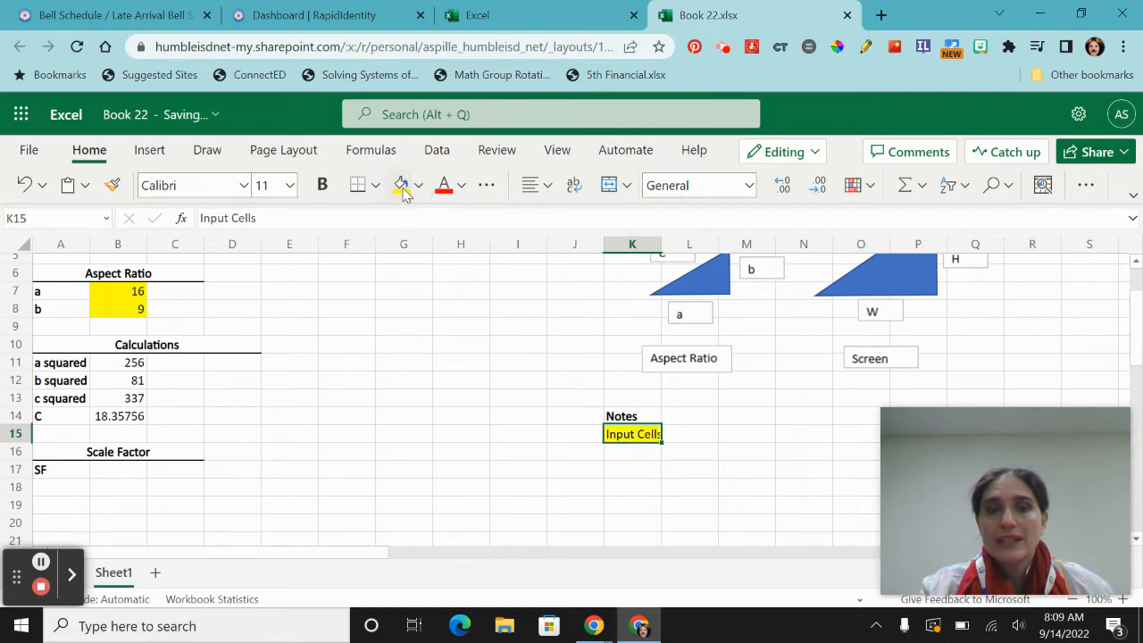
pyautogui.click(681, 436)
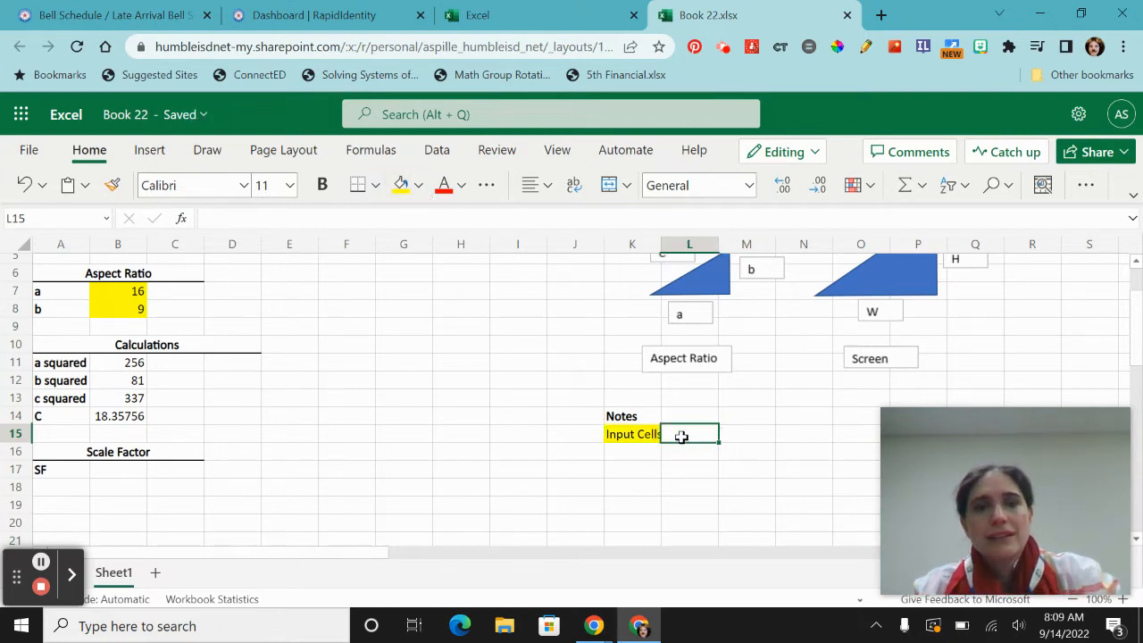
pyautogui.click(402, 188)
pyautogui.click(505, 474)
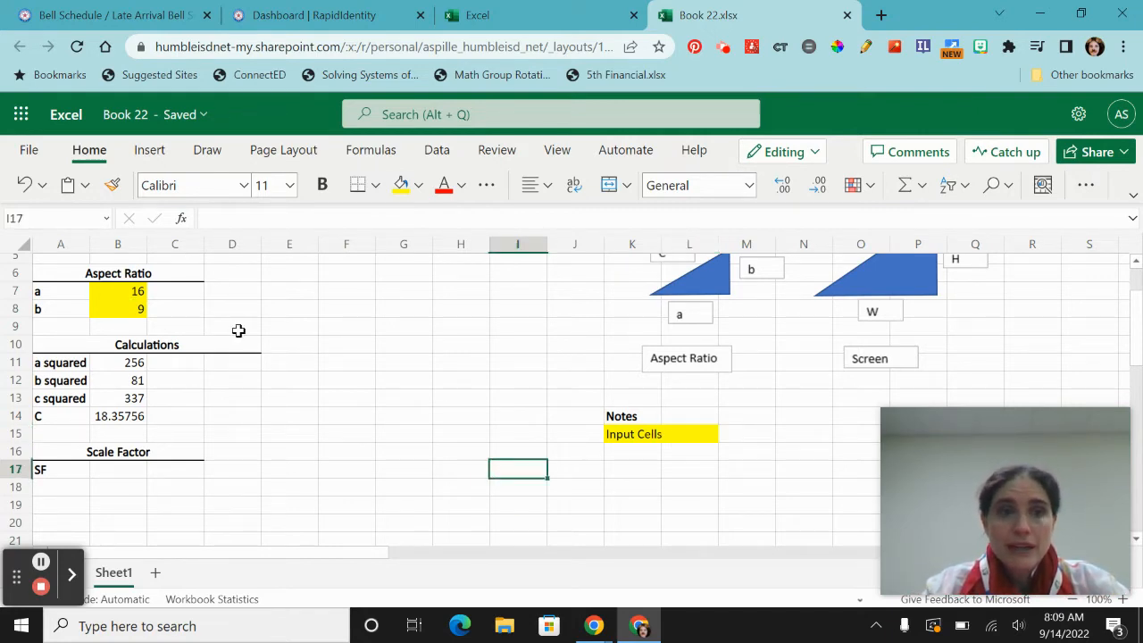
# Enter the formula =B4/B14 in cell B17 to calculate the scale factor from diagonal D and side C
pyautogui.scroll(2, 238, 331)
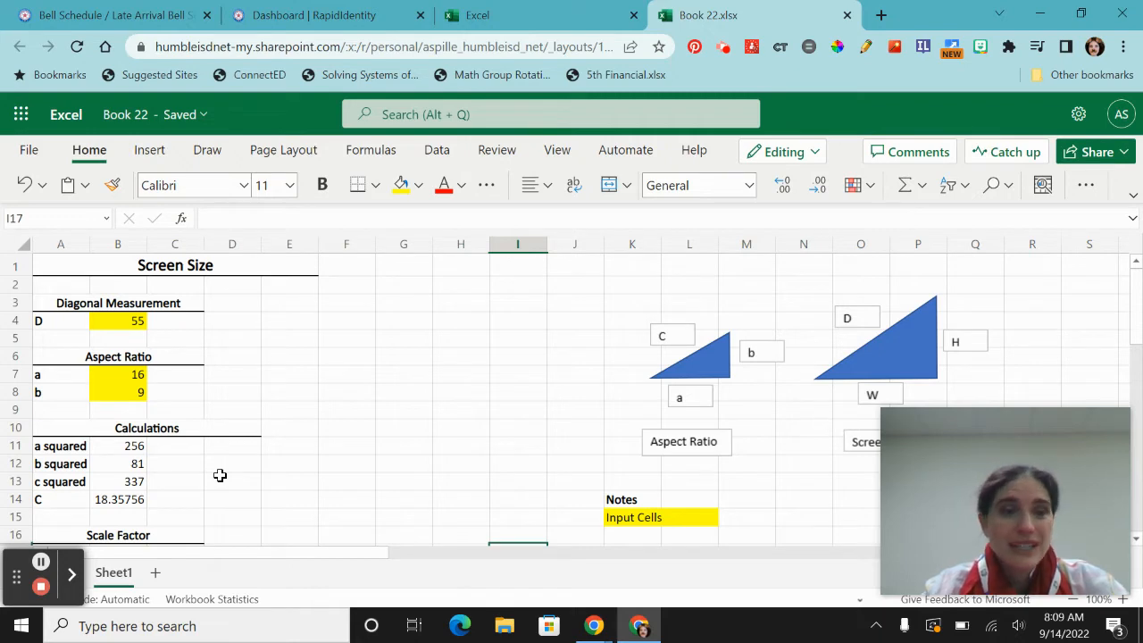
pyautogui.scroll(-4, 220, 475)
pyautogui.scroll(3, 220, 475)
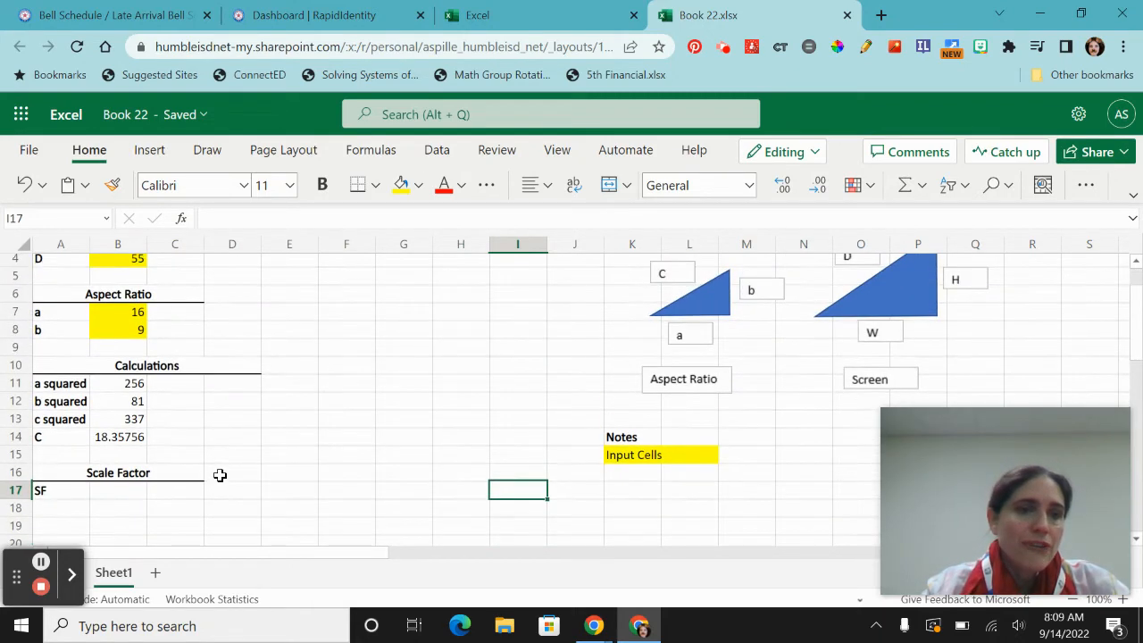
pyautogui.click(121, 492)
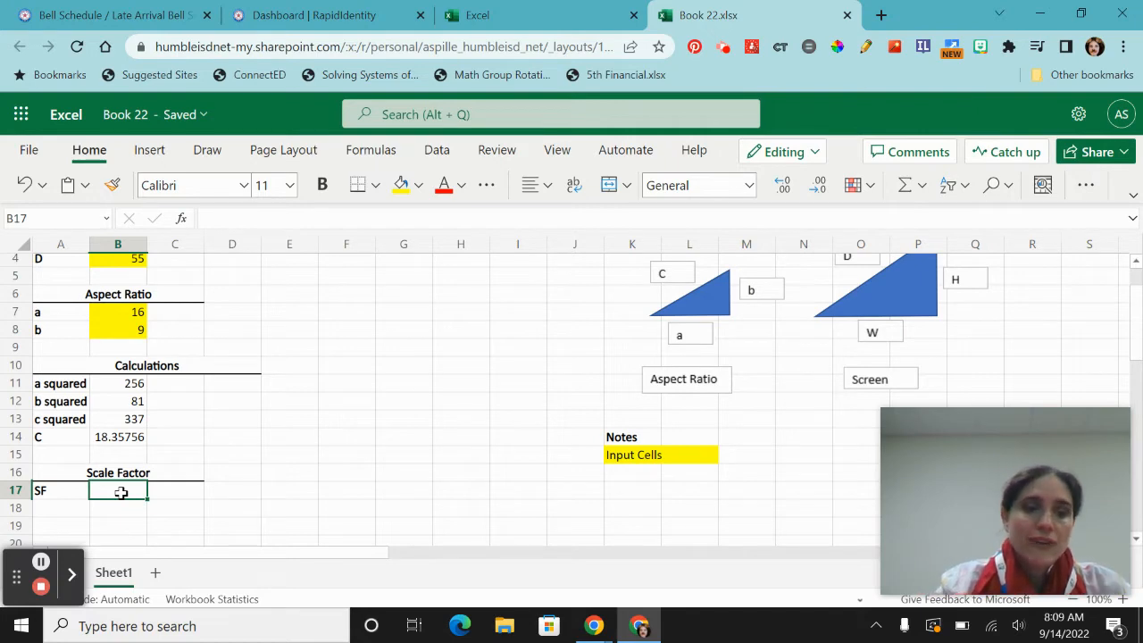
pyautogui.write('=')
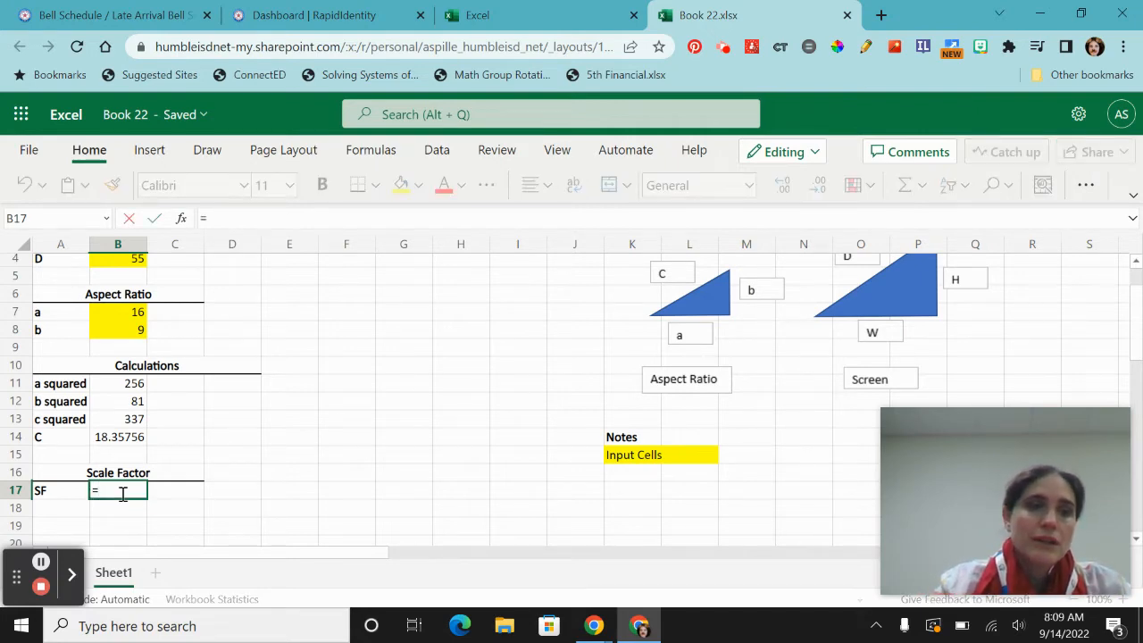
pyautogui.click(117, 260)
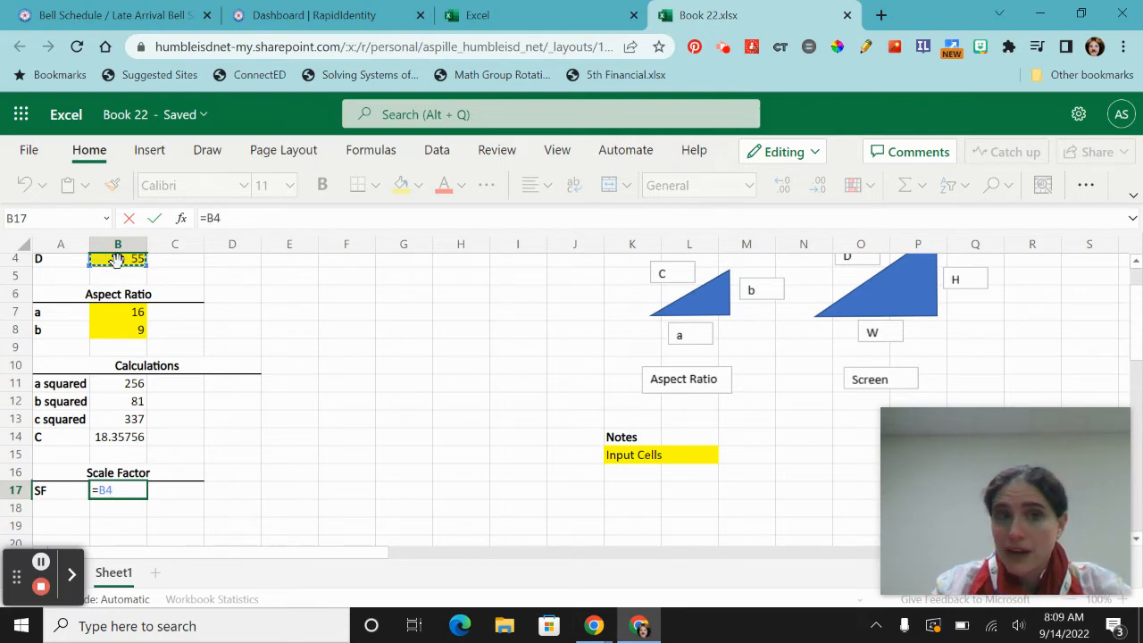
pyautogui.scroll(2, 117, 260)
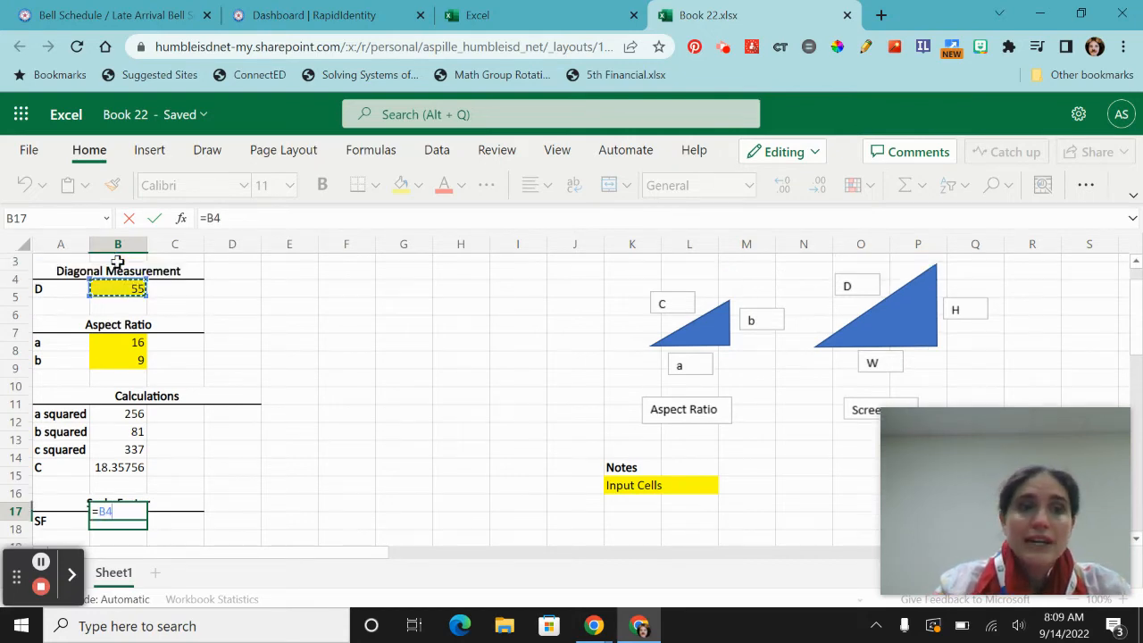
pyautogui.scroll(-2, 117, 260)
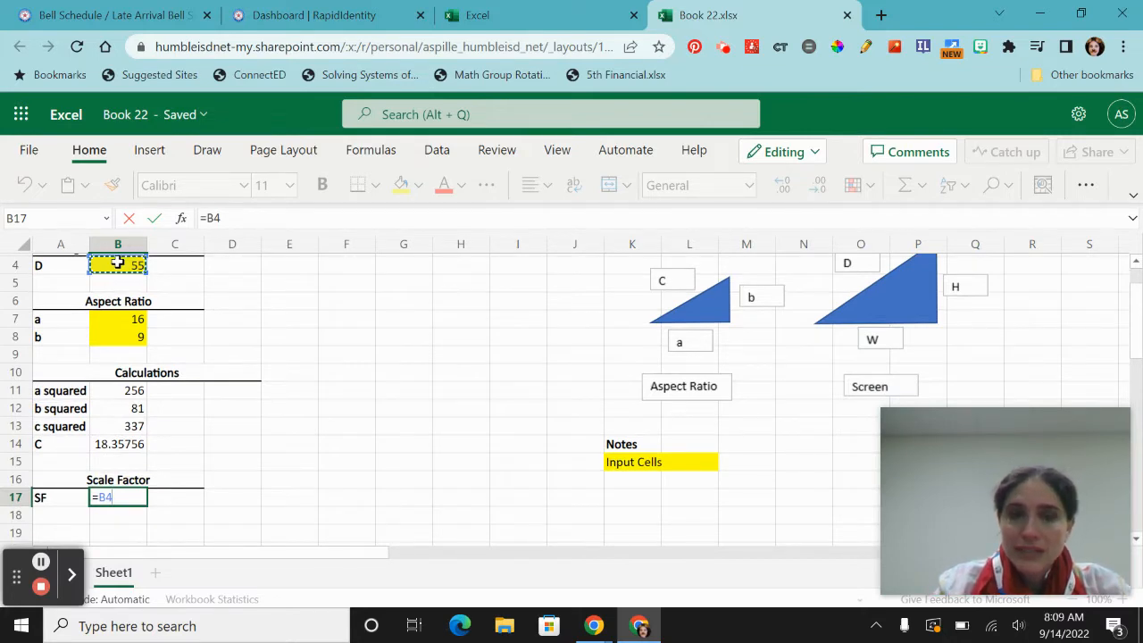
pyautogui.write('/')
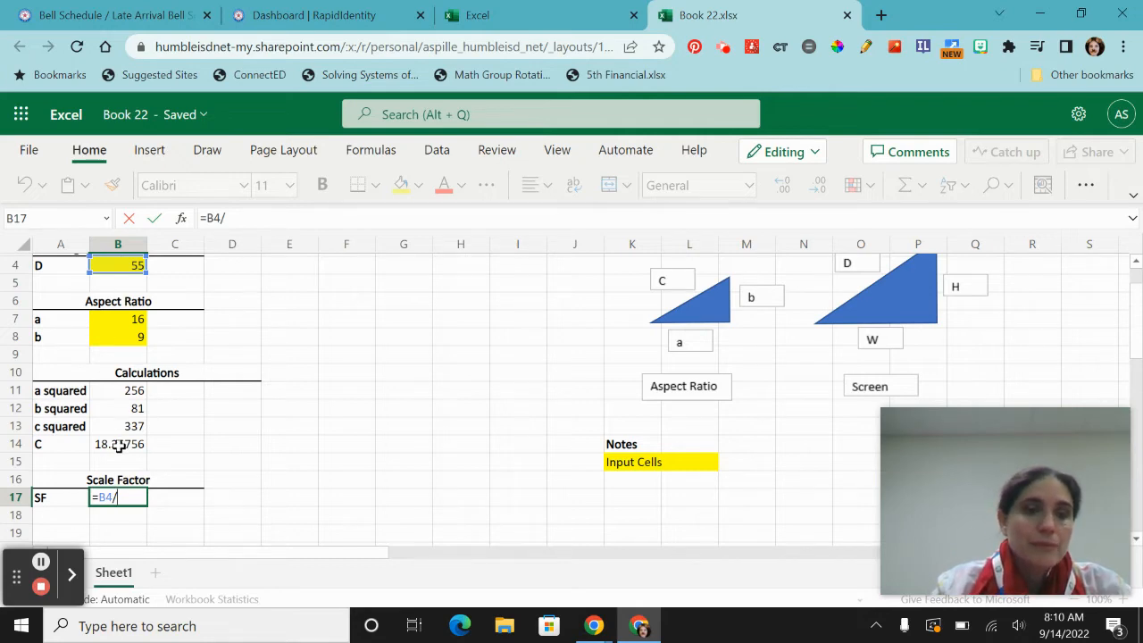
pyautogui.click(119, 446)
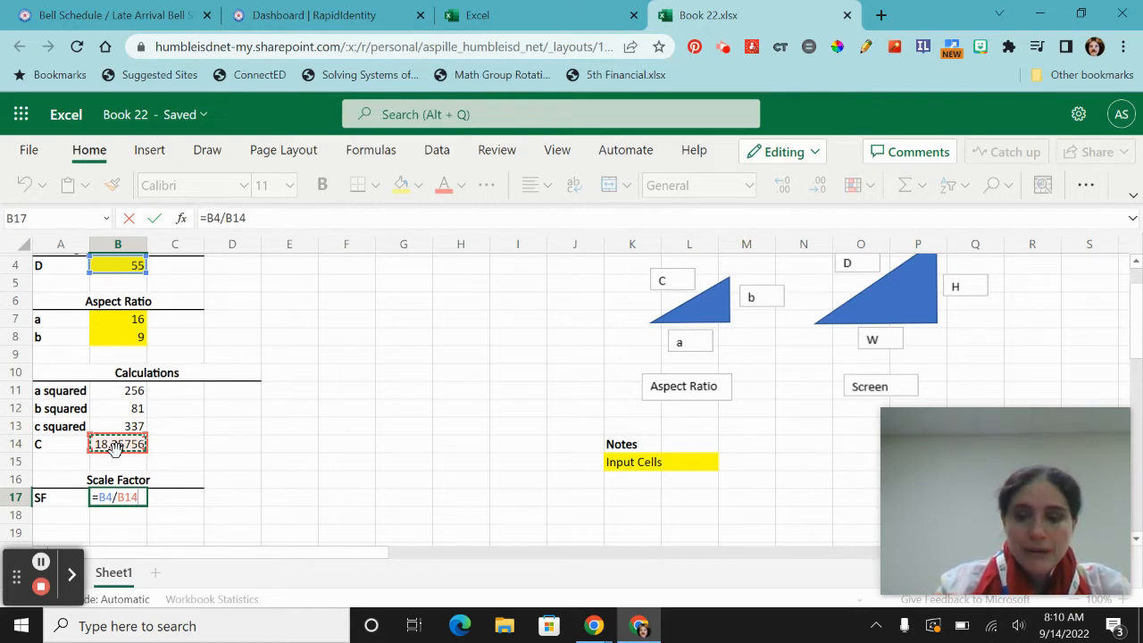
pyautogui.press('Return')
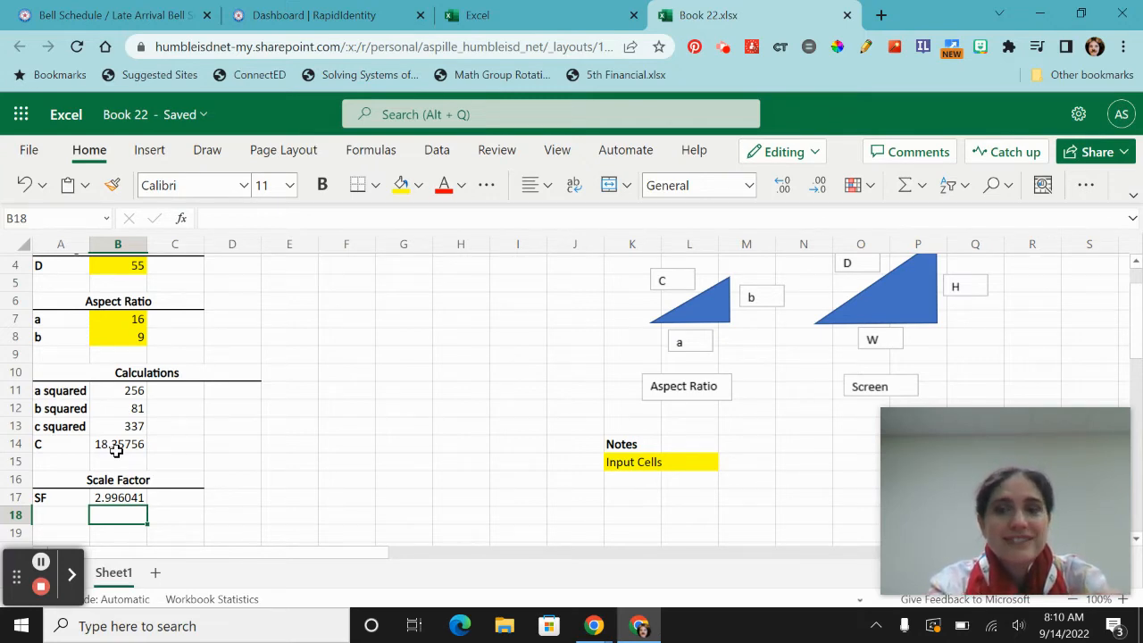
# Insert a right block arrow, make it long and thin, and place it between the triangle labels a and W
pyautogui.scroll(-3, 116, 450)
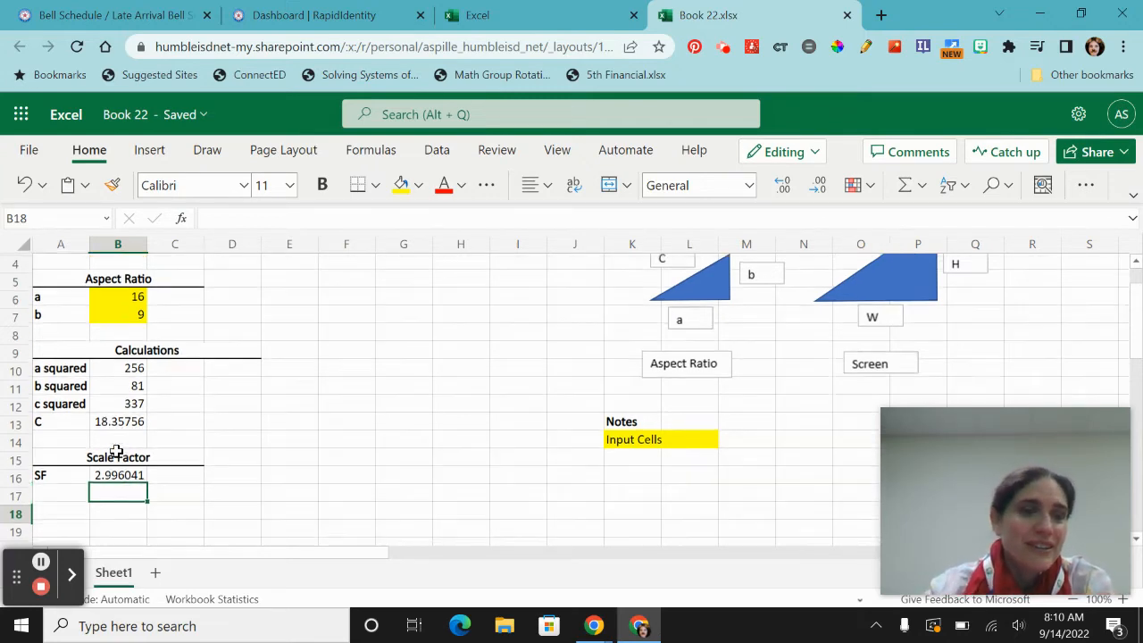
pyautogui.scroll(2, 116, 451)
pyautogui.scroll(3, 116, 450)
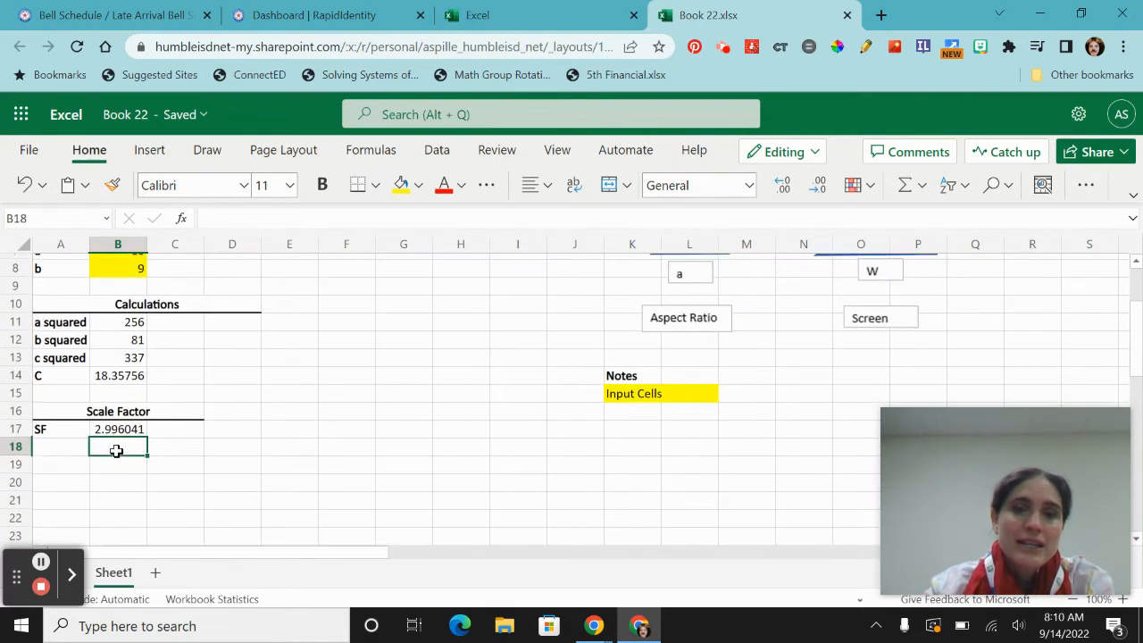
pyautogui.scroll(-1, 116, 451)
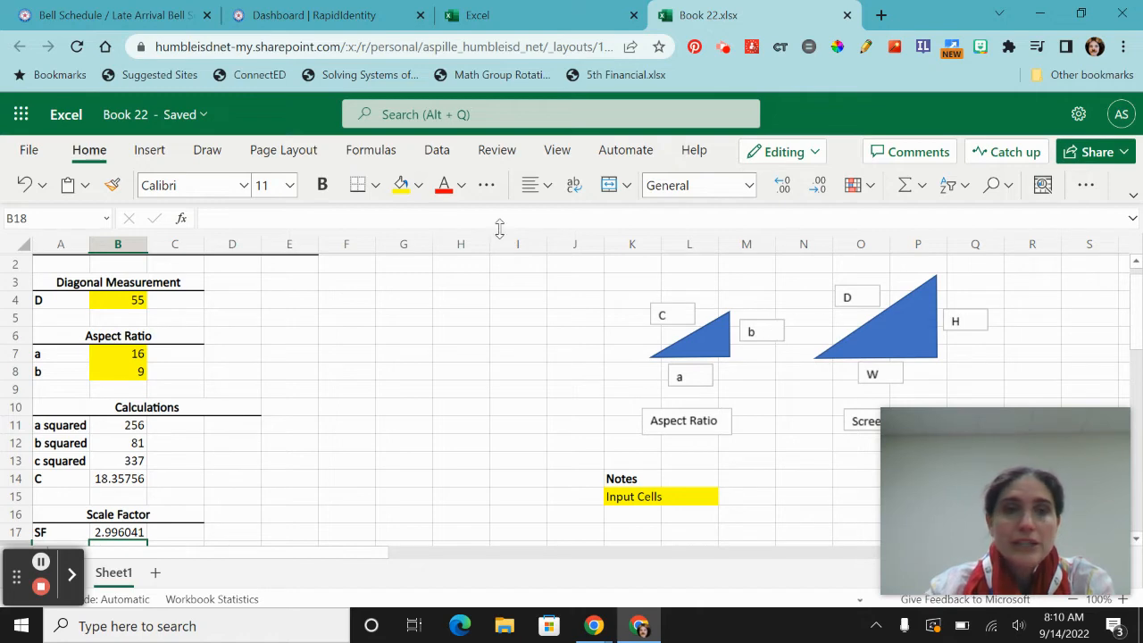
pyautogui.click(148, 149)
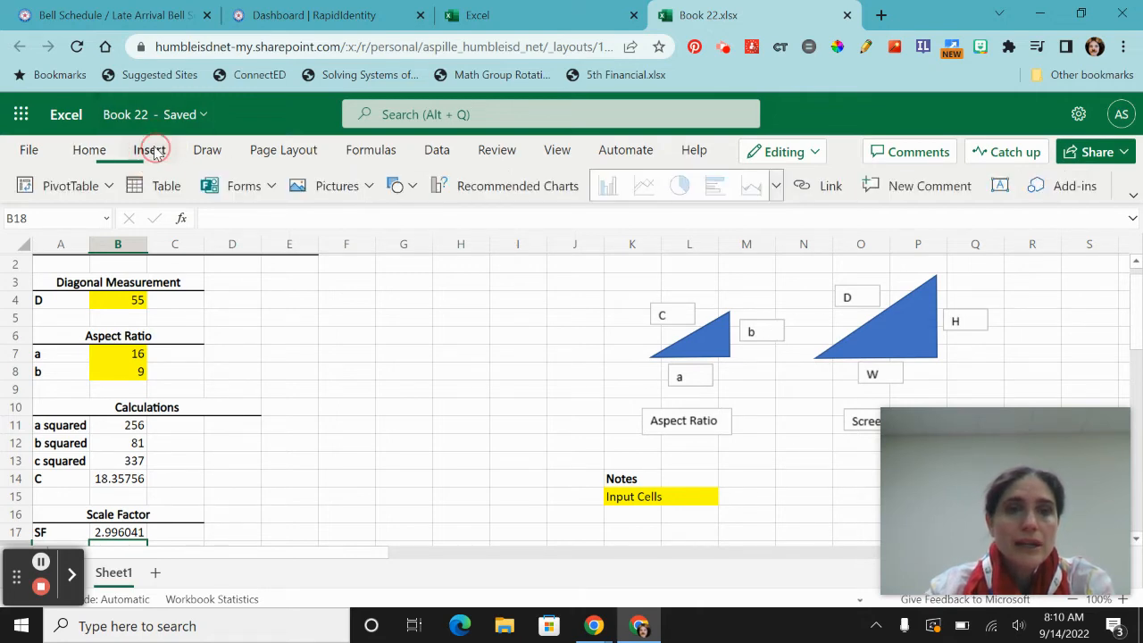
pyautogui.click(402, 186)
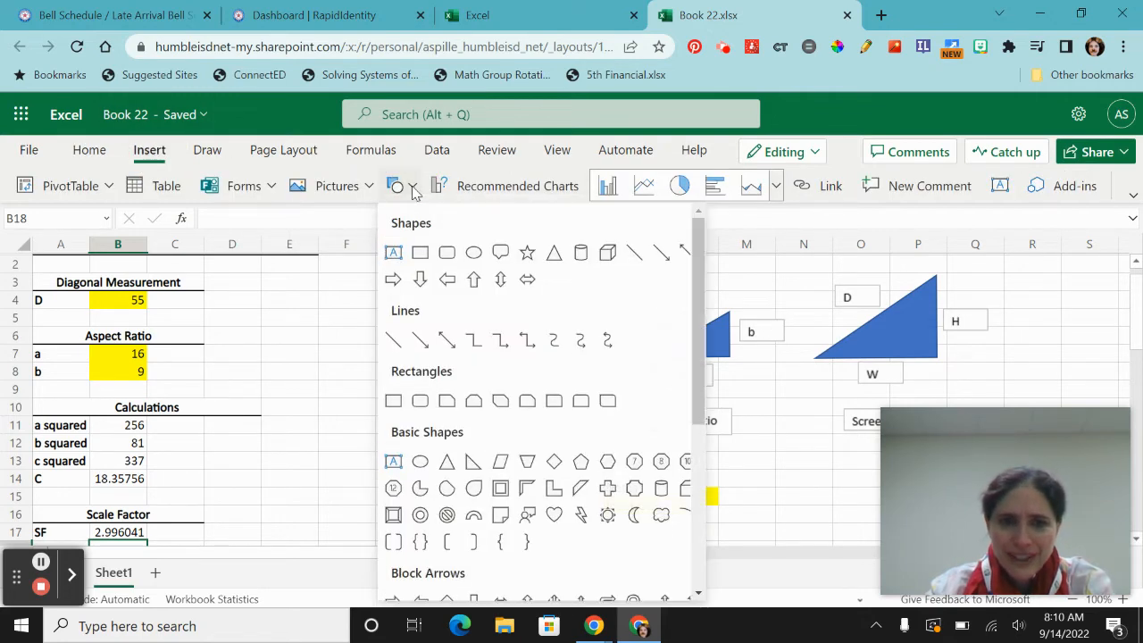
pyautogui.click(393, 278)
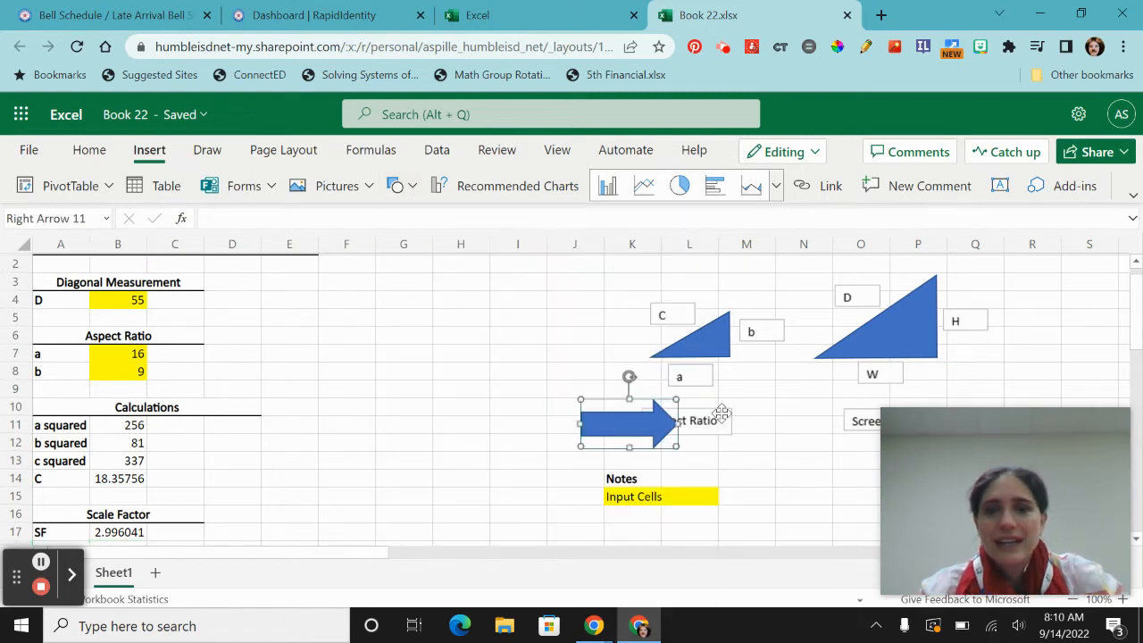
pyautogui.moveTo(631, 426); pyautogui.dragTo(854, 373)
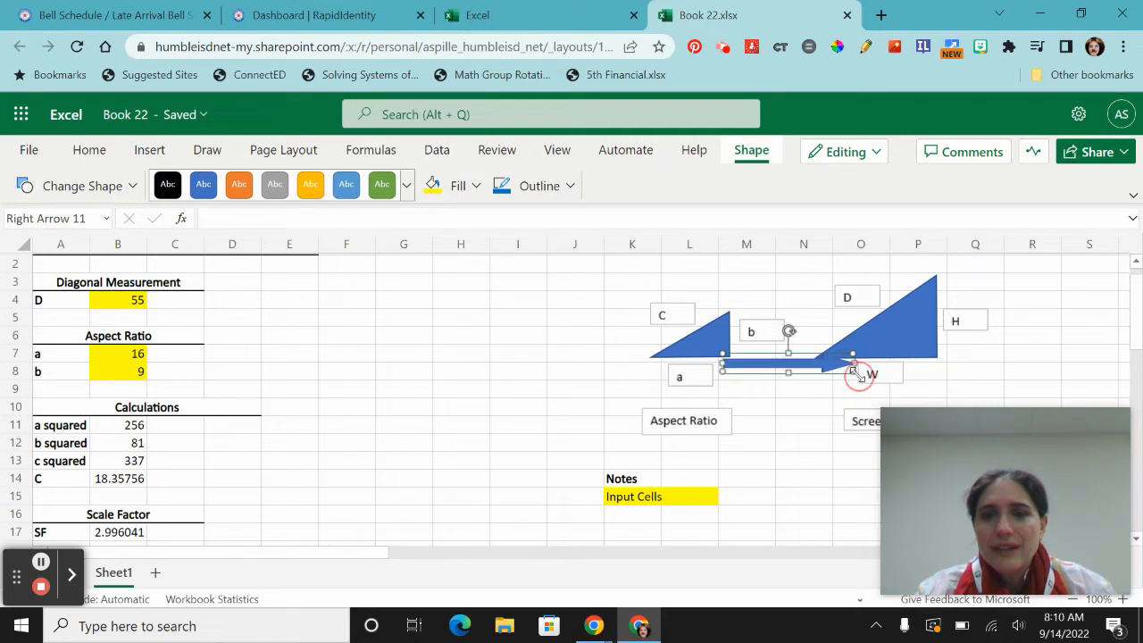
pyautogui.click(778, 375)
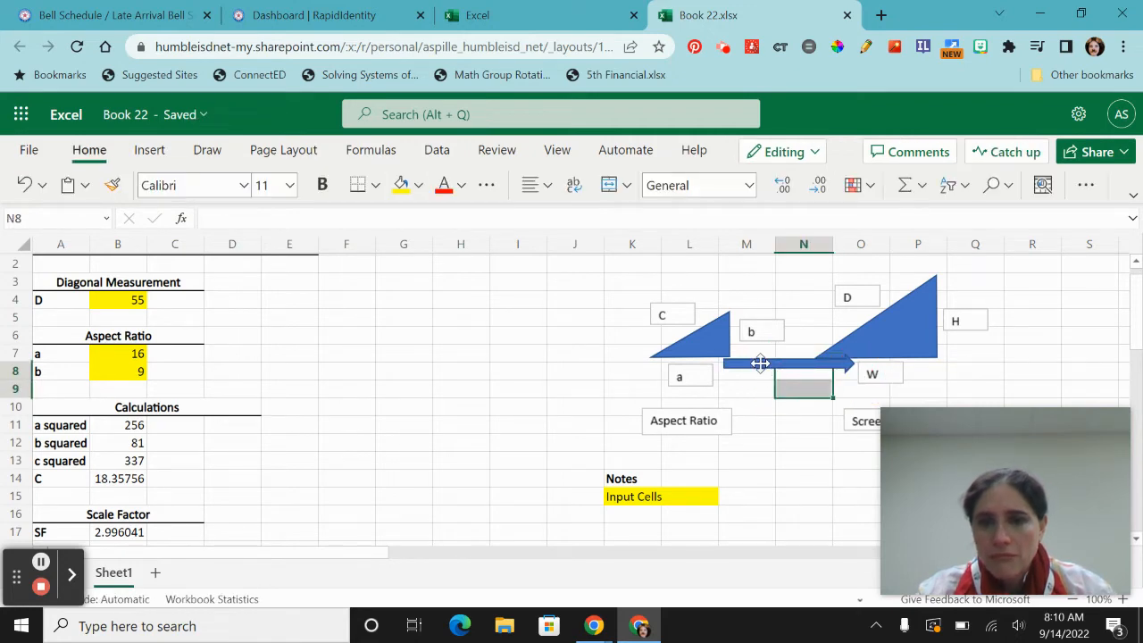
pyautogui.moveTo(760, 364); pyautogui.dragTo(761, 372)
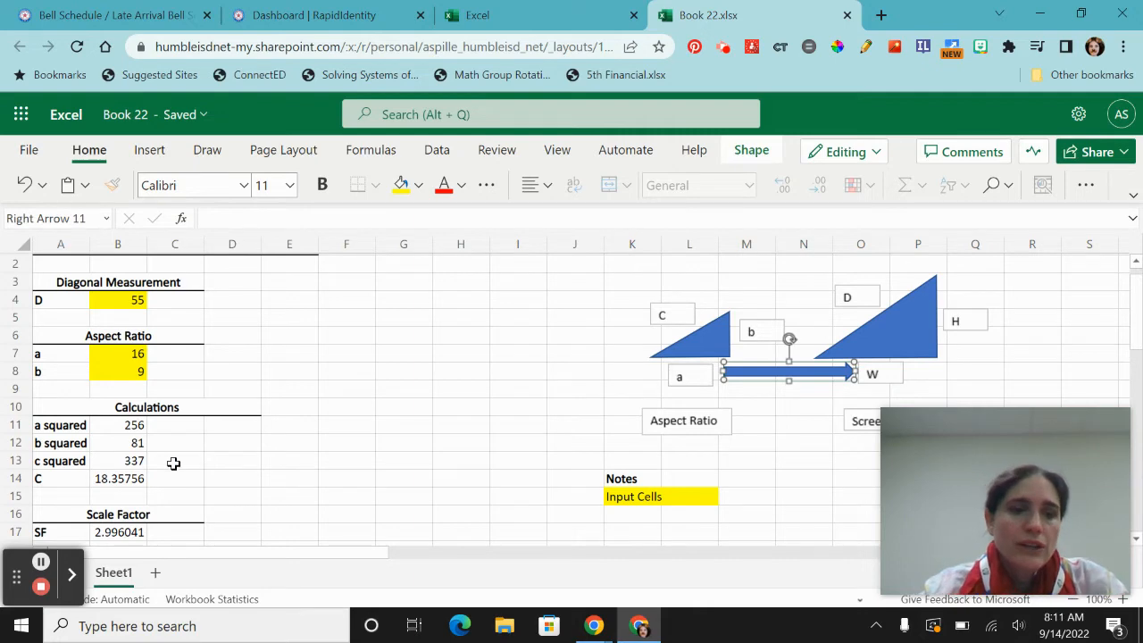
# Merge cells A19:C19 and add the heading "Dimensions" in bold with a bottom border
pyautogui.scroll(-3, 265, 489)
pyautogui.scroll(1, 265, 489)
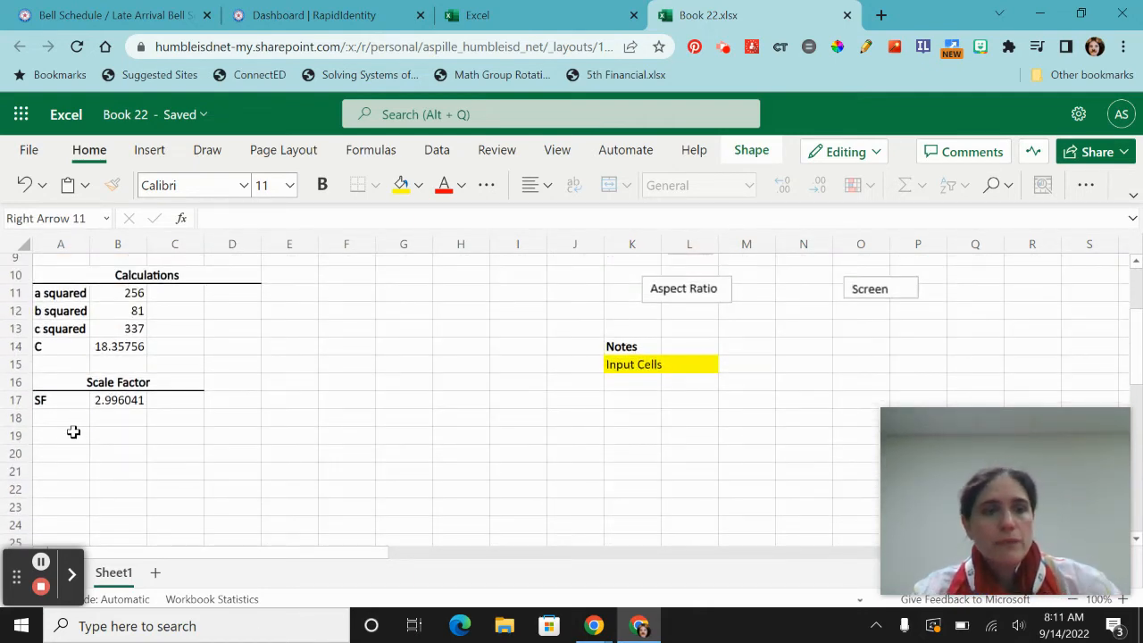
pyautogui.moveTo(60, 435); pyautogui.dragTo(148, 435)
pyautogui.click(609, 186)
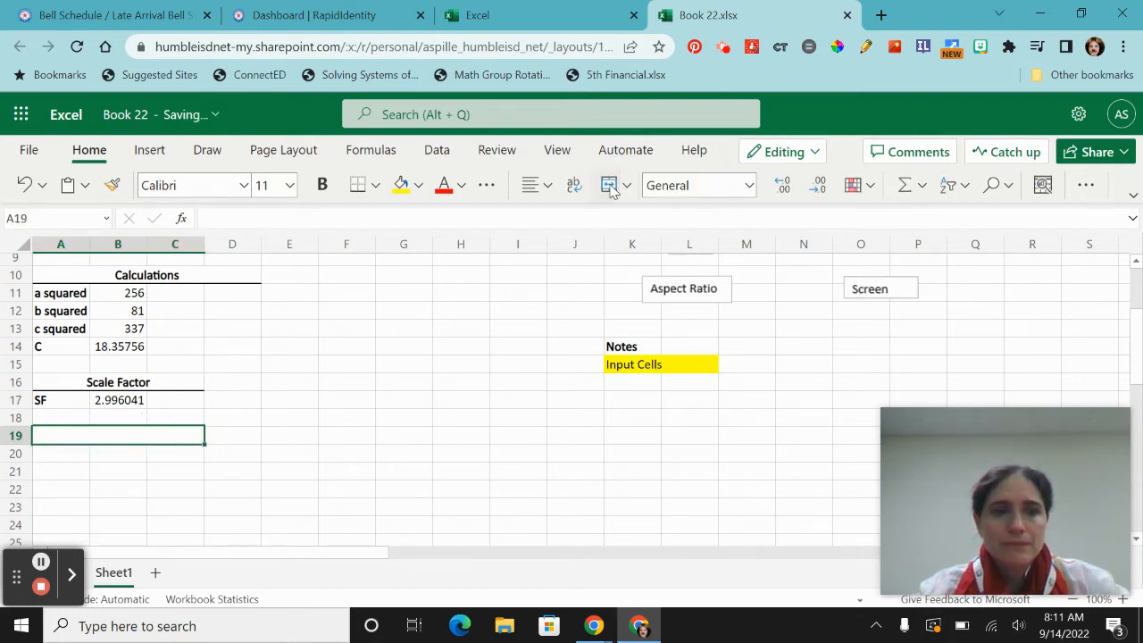
pyautogui.write('Dimensions')
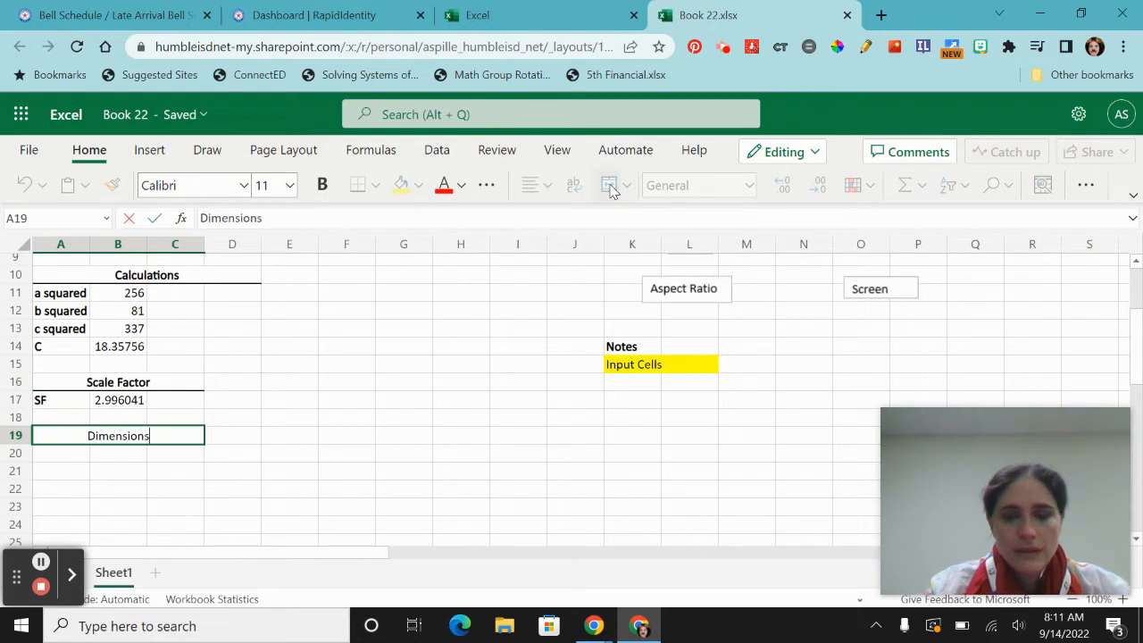
pyautogui.press('Return')
pyautogui.press('Up')
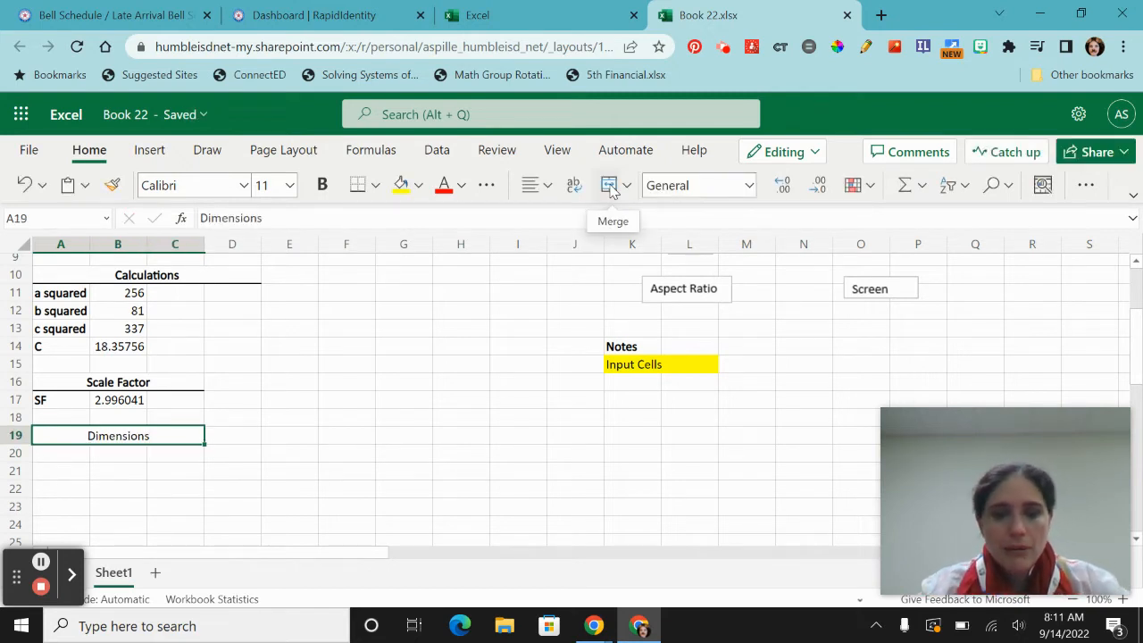
pyautogui.hotkey('ctrl', 'b')
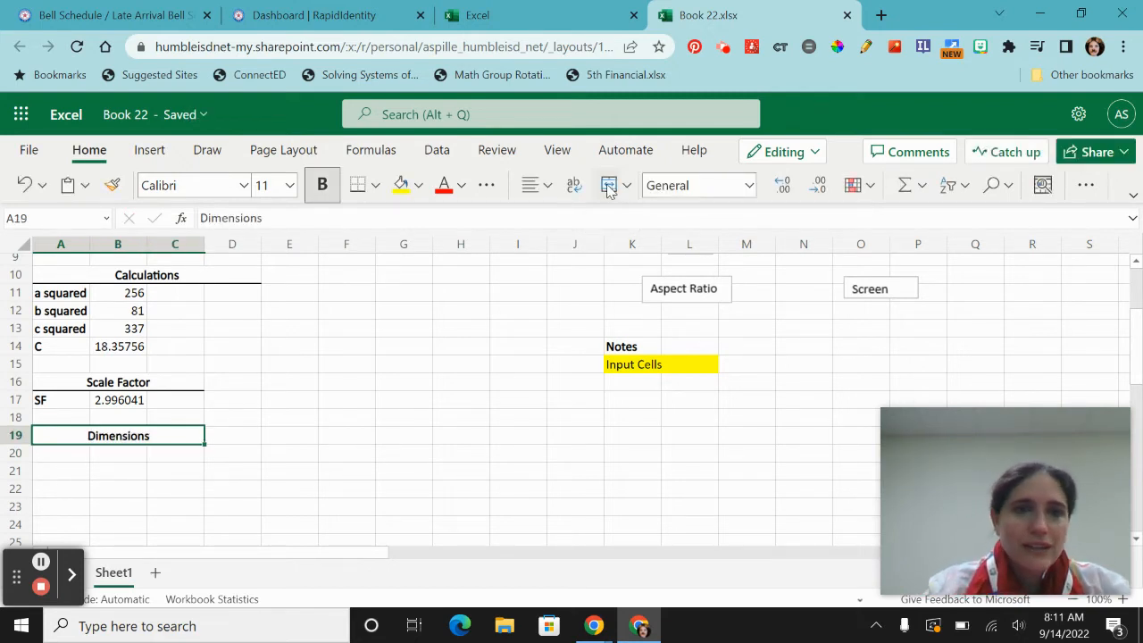
pyautogui.click(349, 184)
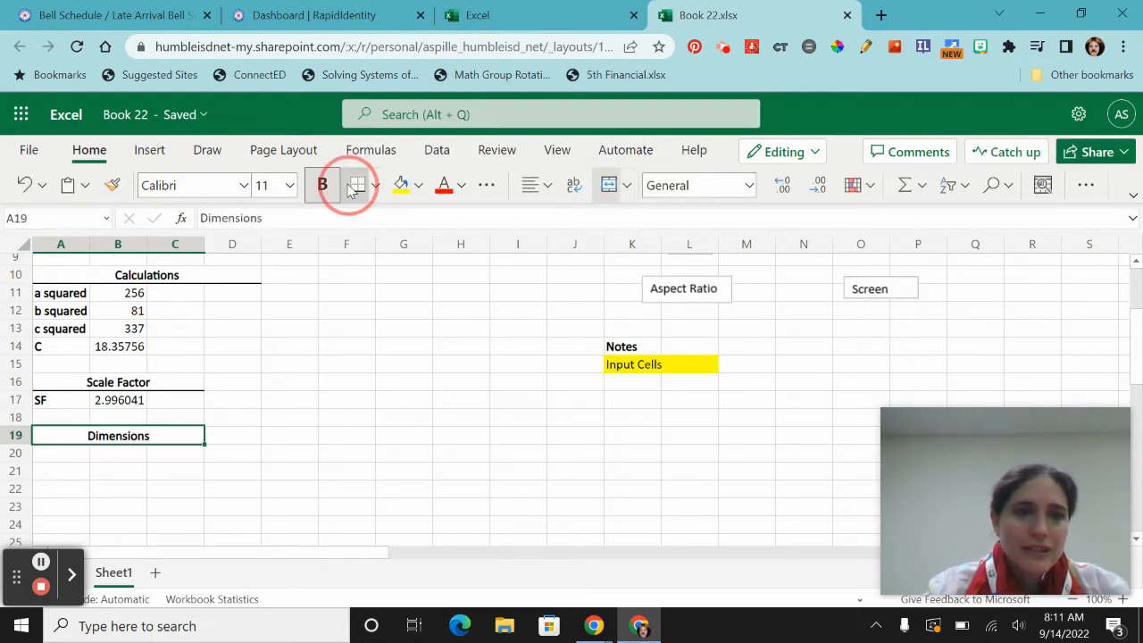
# Enter the labels "W" in A20 and "H" in A21 under the Dimensions heading
pyautogui.click(56, 455)
pyautogui.write('W')
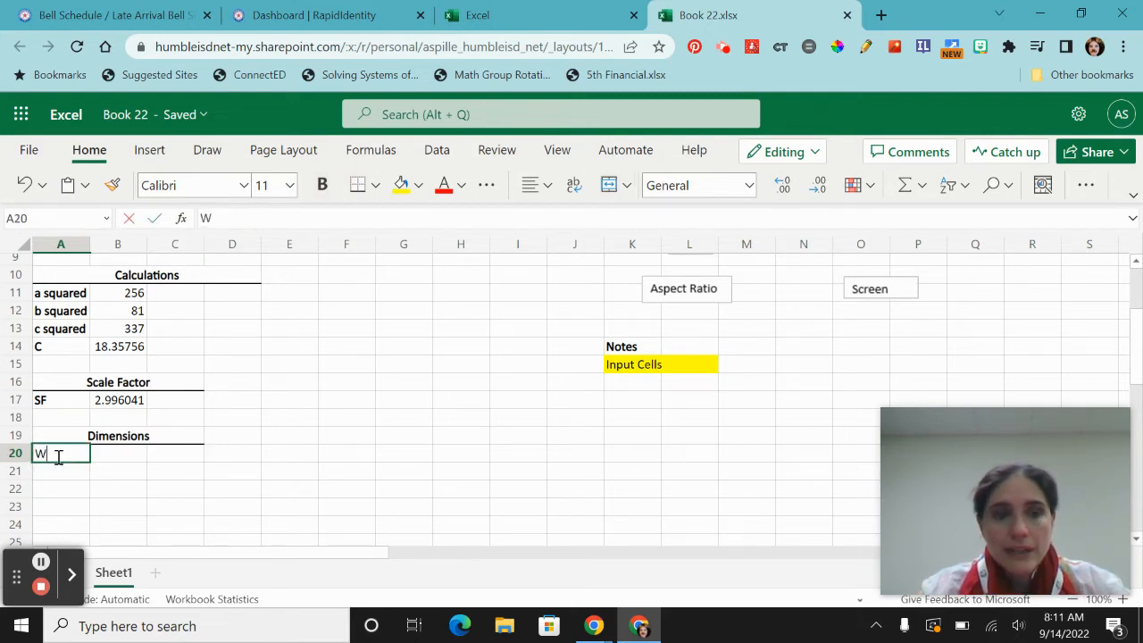
pyautogui.press('Return')
pyautogui.write('H')
pyautogui.press('Up')
pyautogui.press('Right')
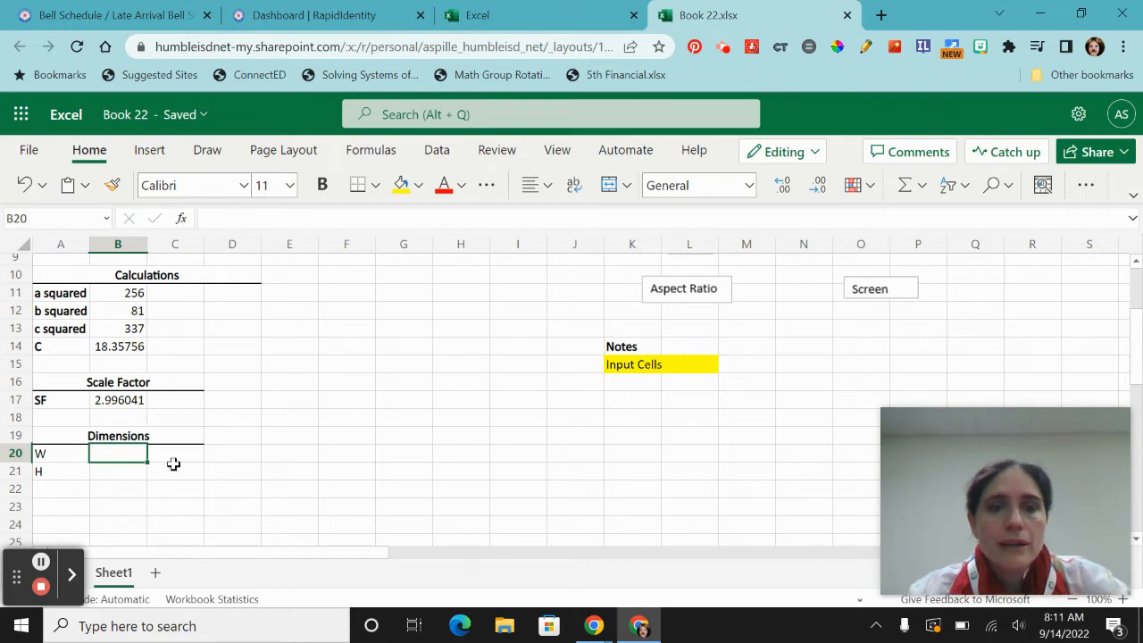
# Enter the formula =B7*B17 in cell B20 to calculate the screen width from side a and the scale factor
pyautogui.scroll(3, 452, 421)
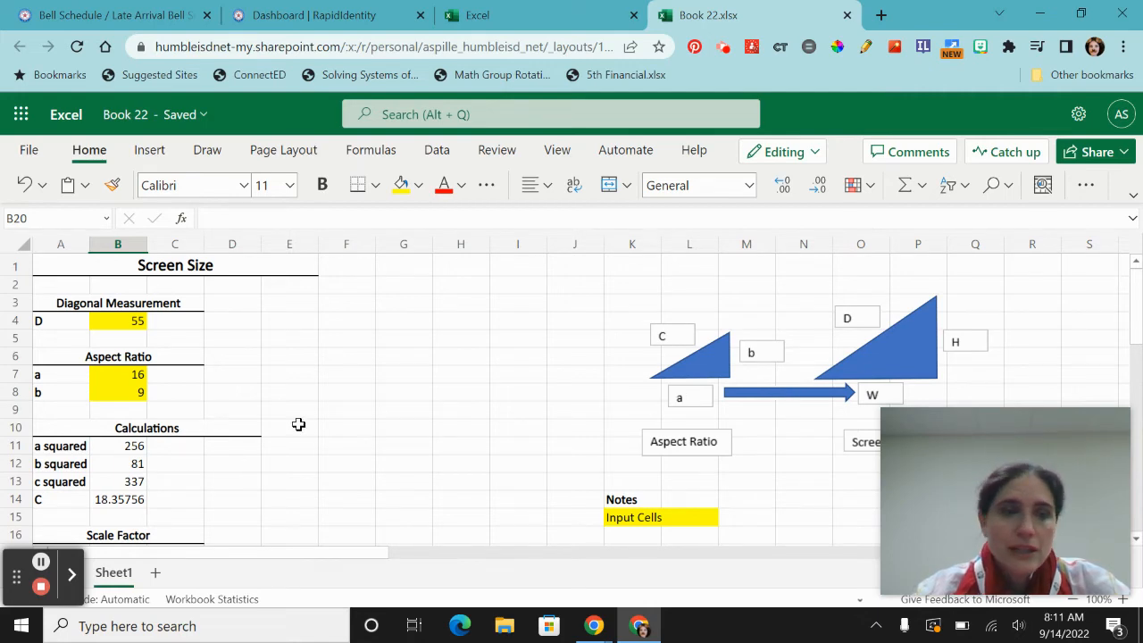
pyautogui.scroll(-3, 299, 424)
pyautogui.write('=')
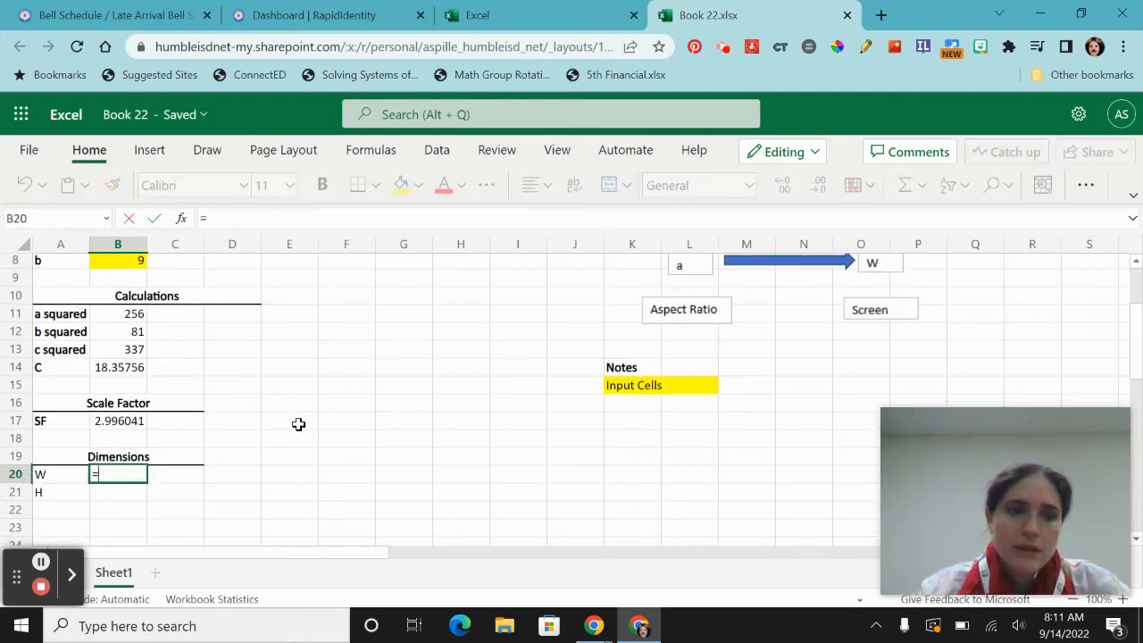
pyautogui.scroll(2, 298, 424)
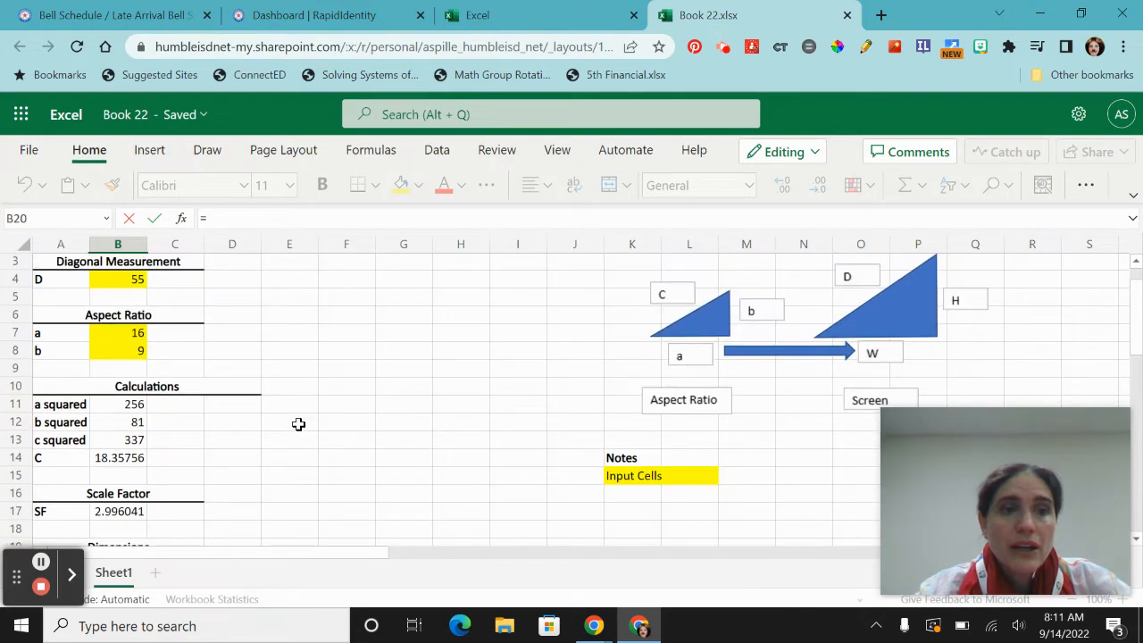
pyautogui.click(116, 332)
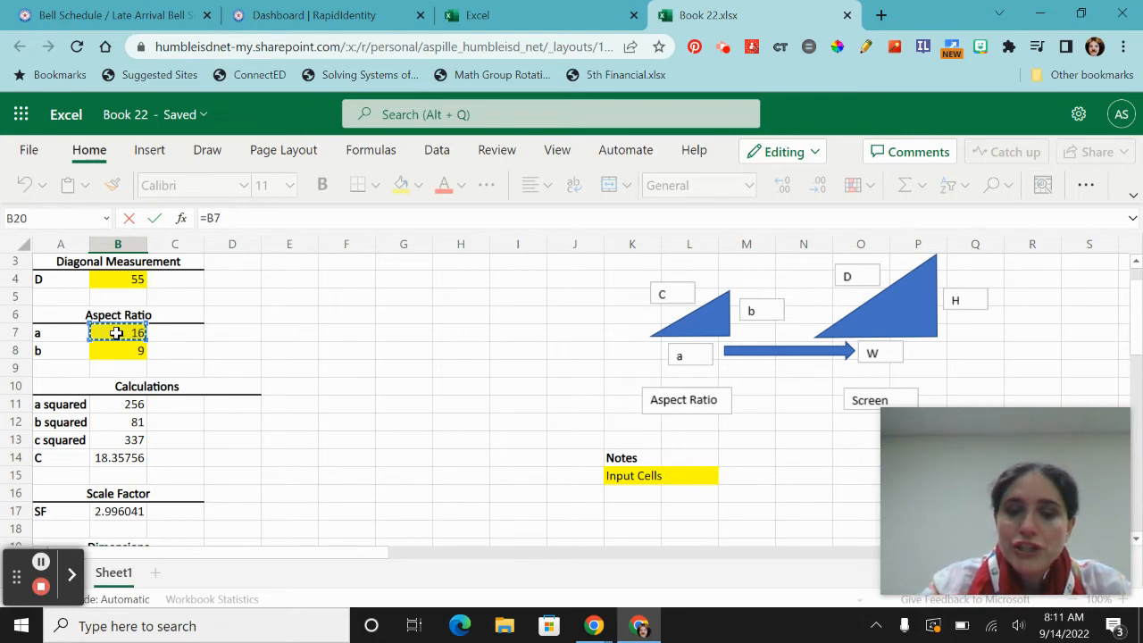
pyautogui.write('*')
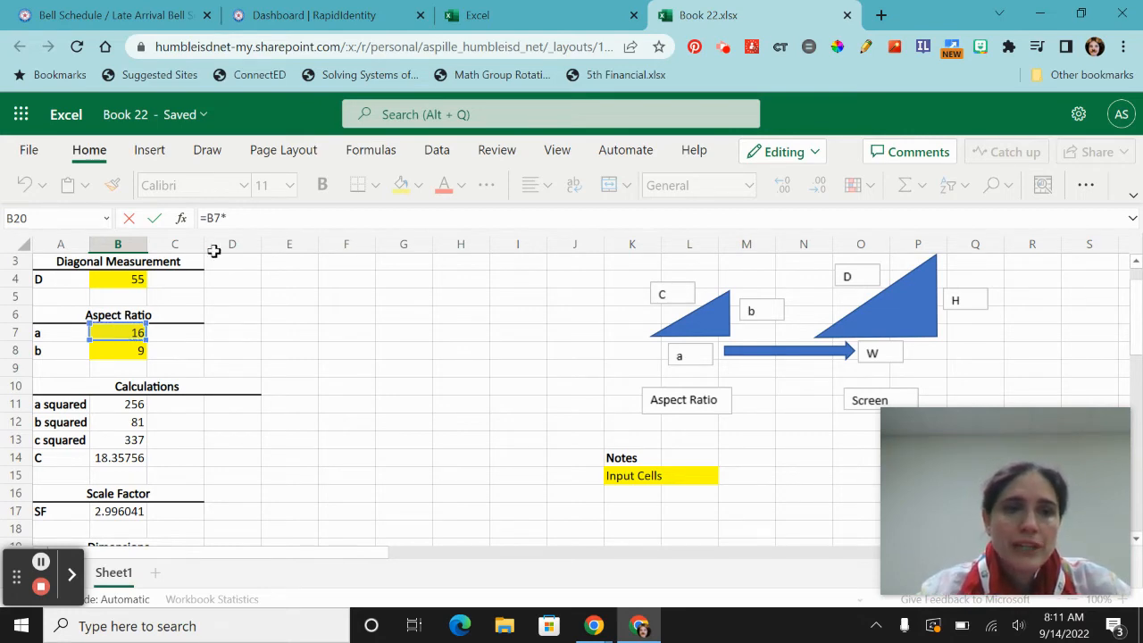
pyautogui.click(115, 508)
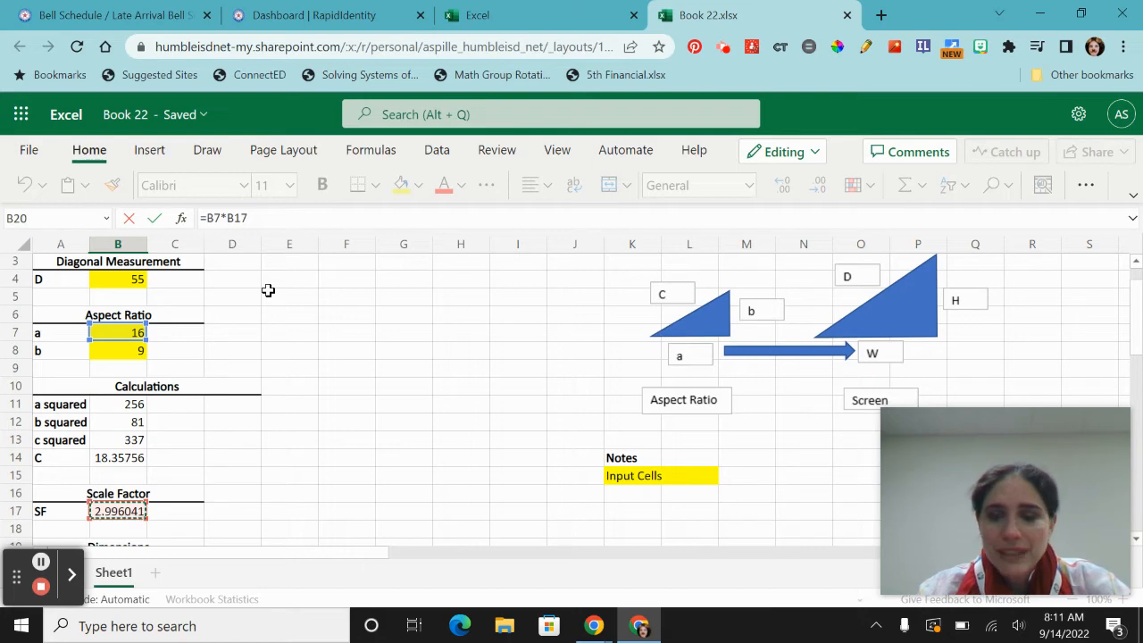
pyautogui.scroll(-1, 353, 354)
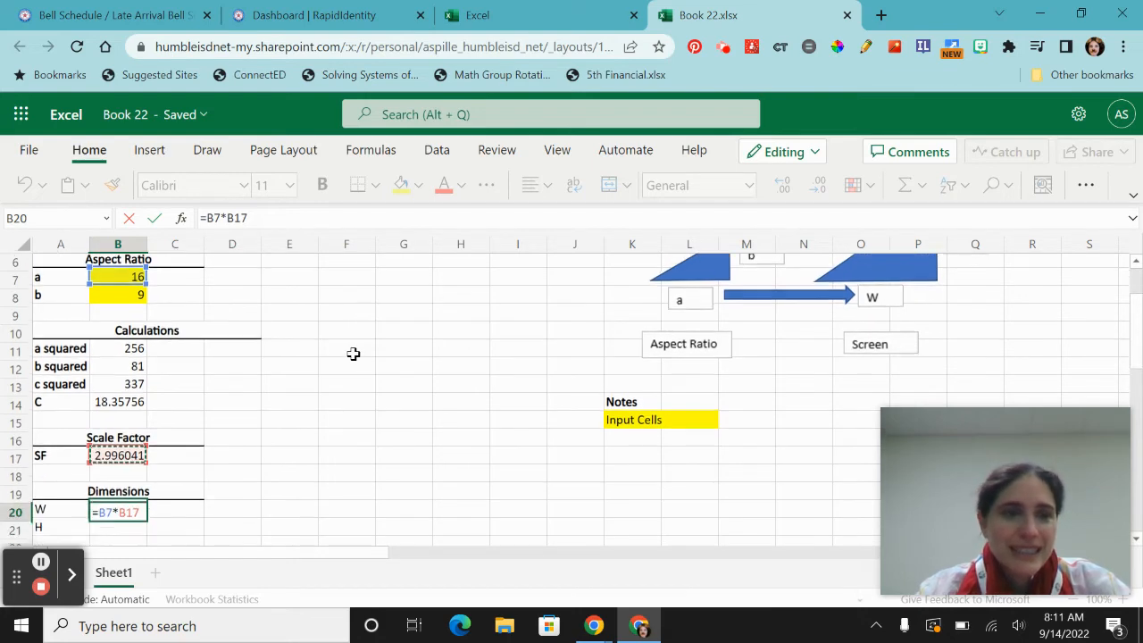
pyautogui.scroll(-1, 353, 353)
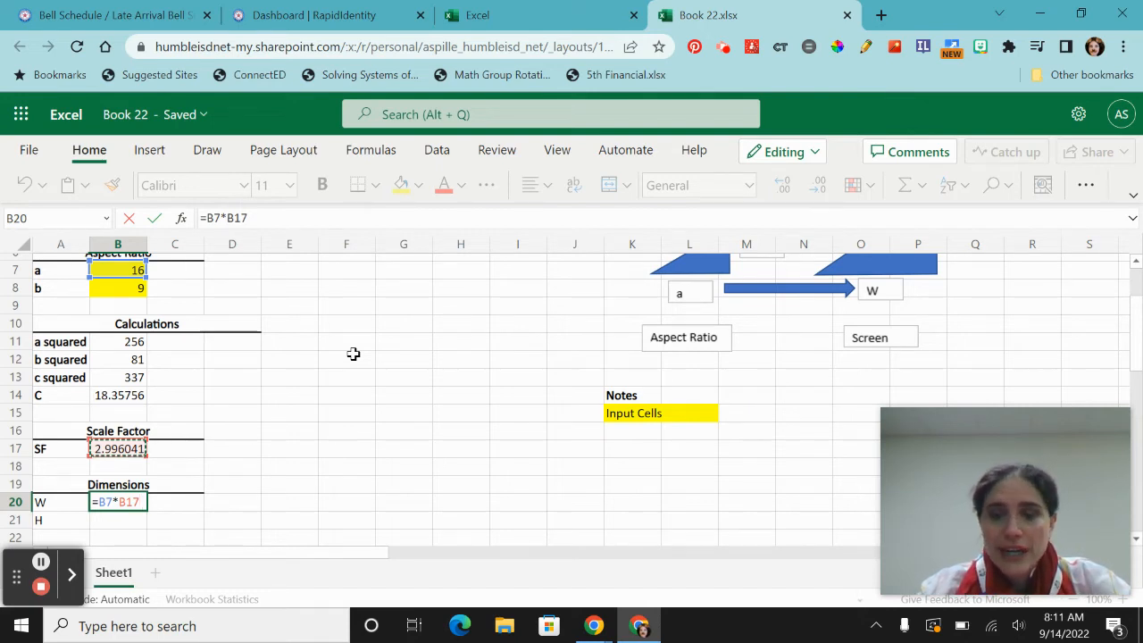
pyautogui.press('Return')
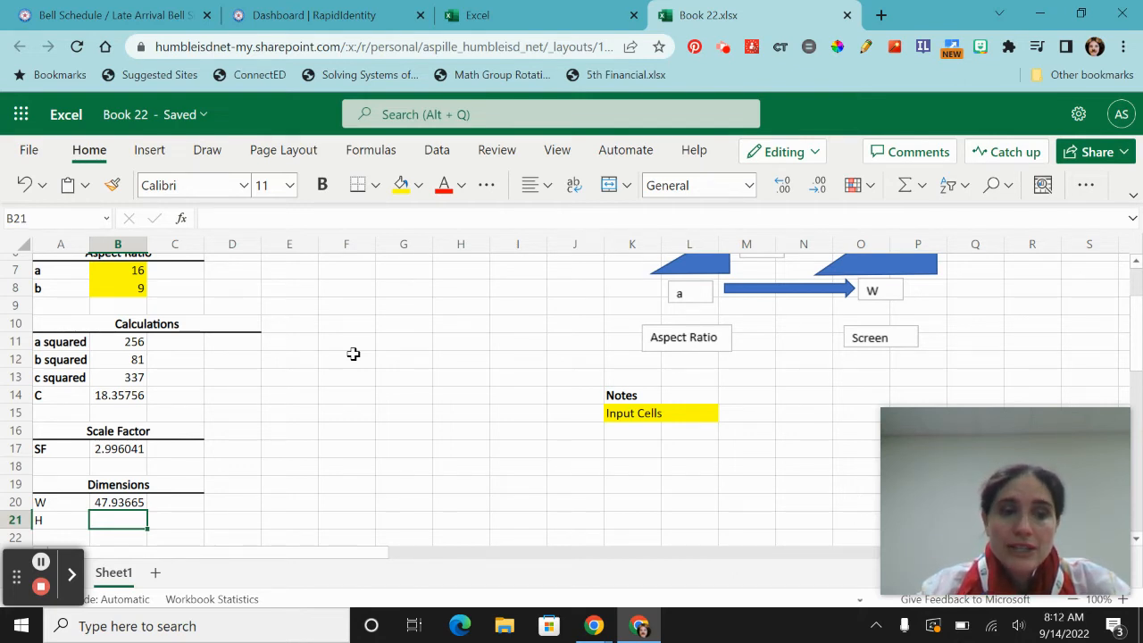
# Enter the formula =B8*B17 in cell B21 to calculate the screen height from side b and the scale factor
pyautogui.write('=')
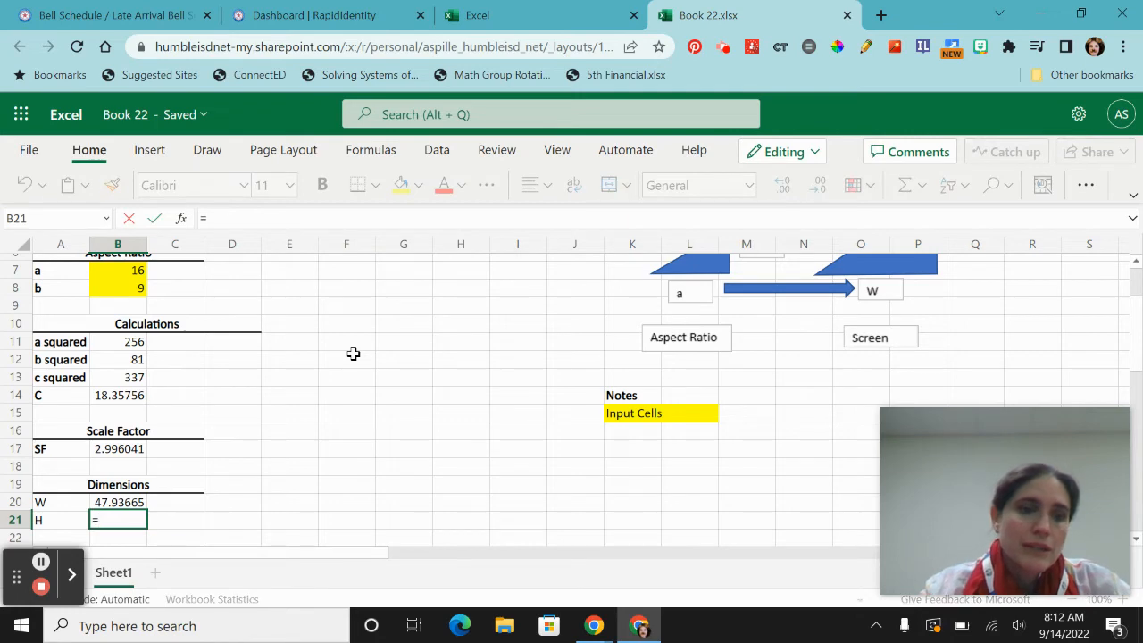
pyautogui.click(125, 286)
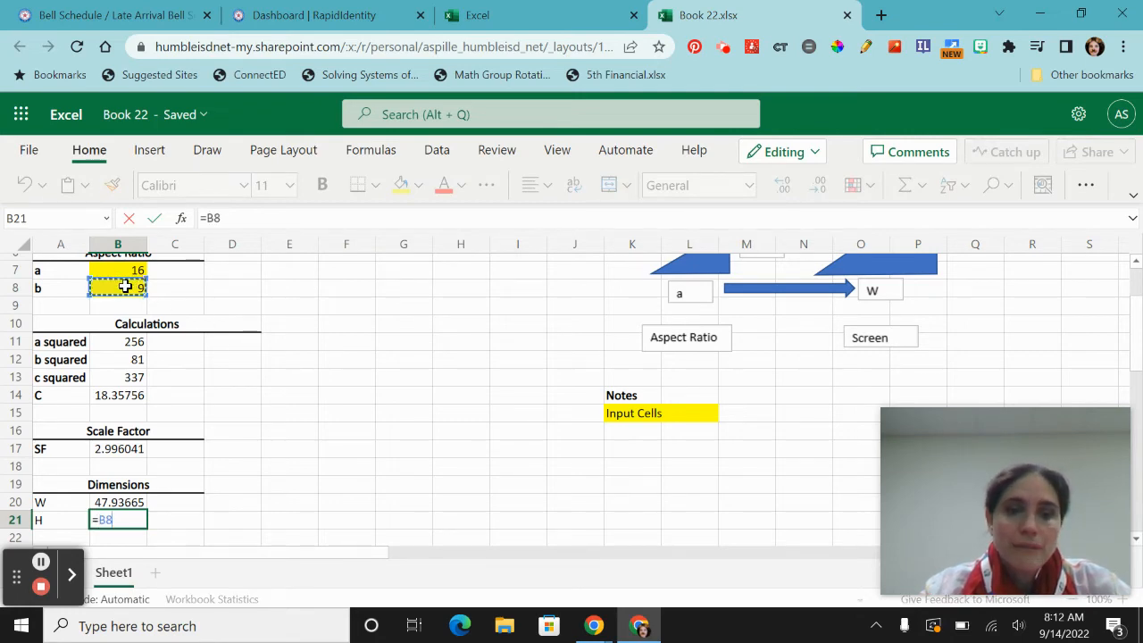
pyautogui.write('*')
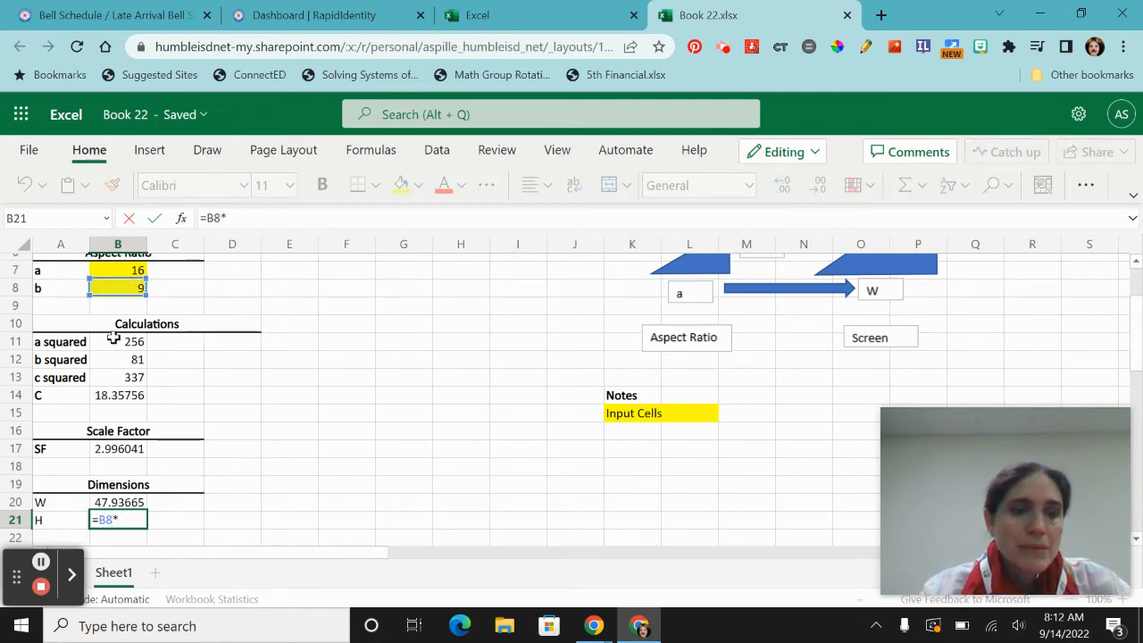
pyautogui.click(105, 451)
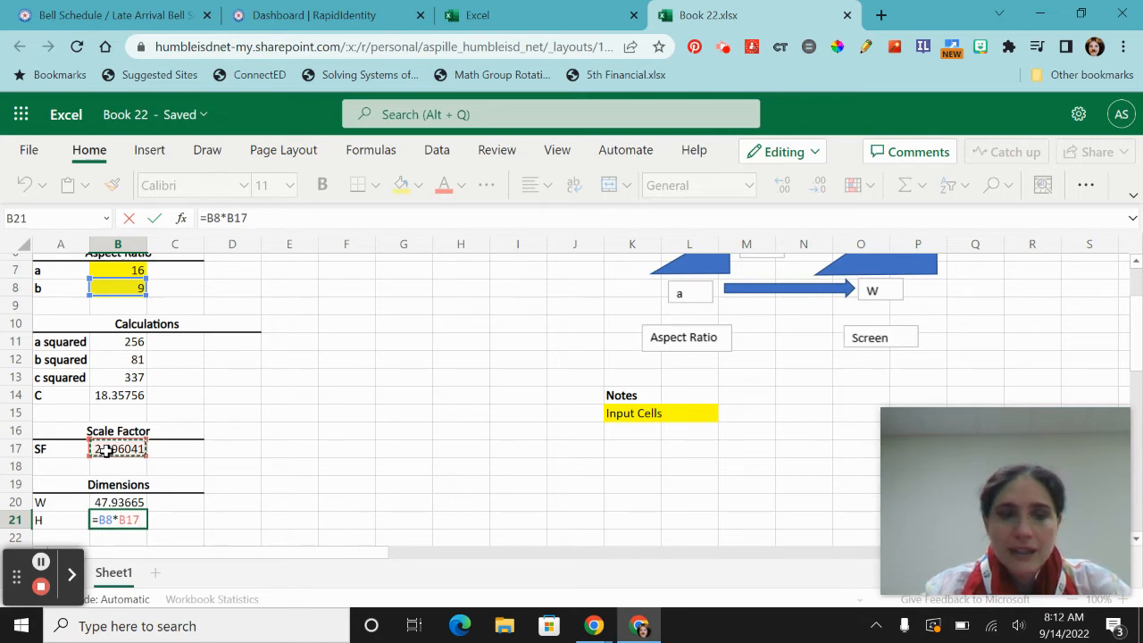
pyautogui.press('Return')
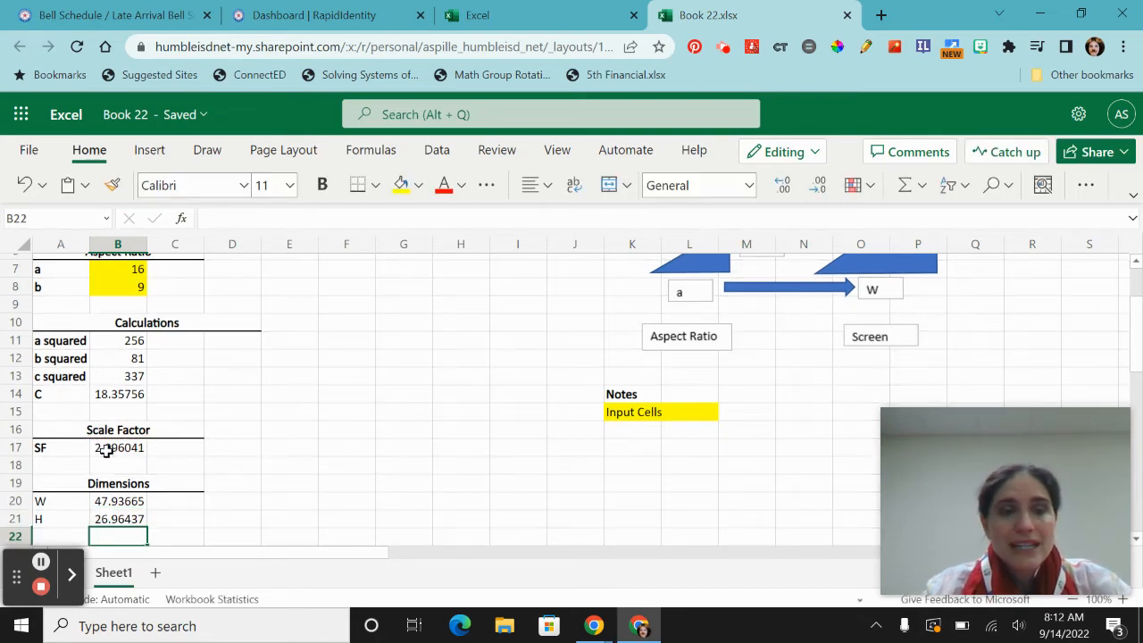
# Make the W and H labels in A20:A21 bold
pyautogui.moveTo(51, 498); pyautogui.dragTo(49, 508)
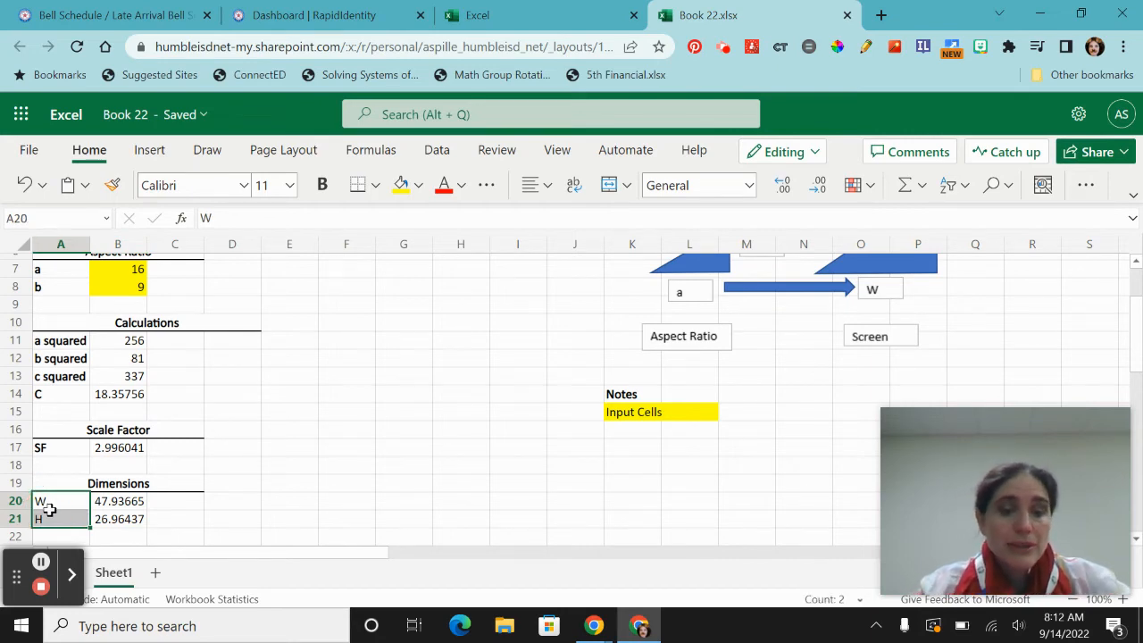
pyautogui.hotkey('ctrl', 'b')
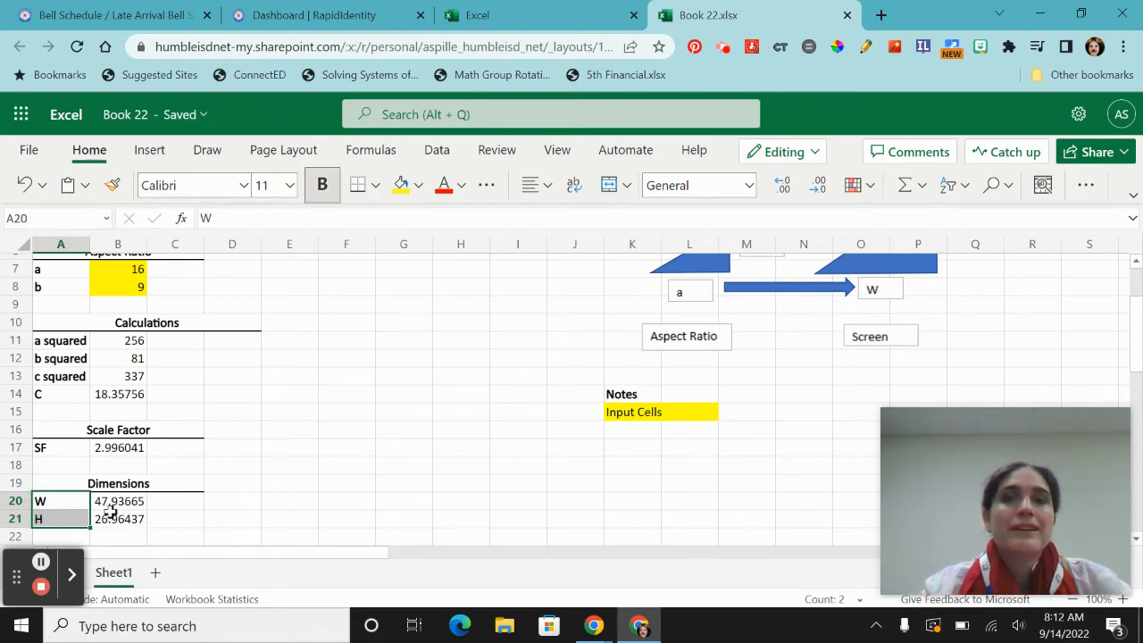
pyautogui.click(384, 432)
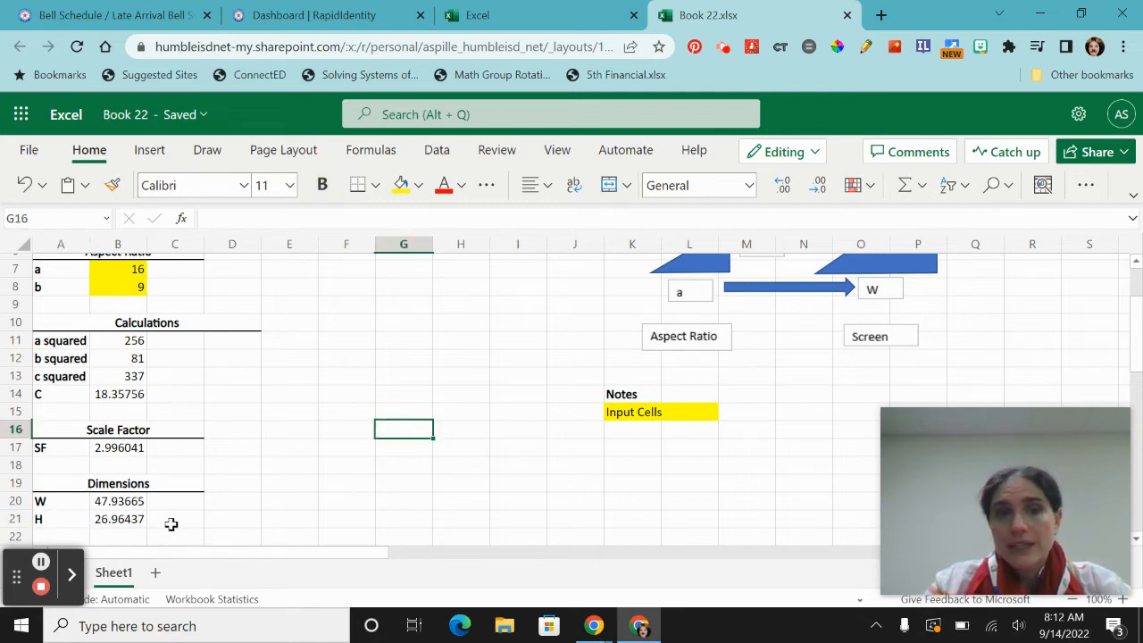
pyautogui.click(170, 524)
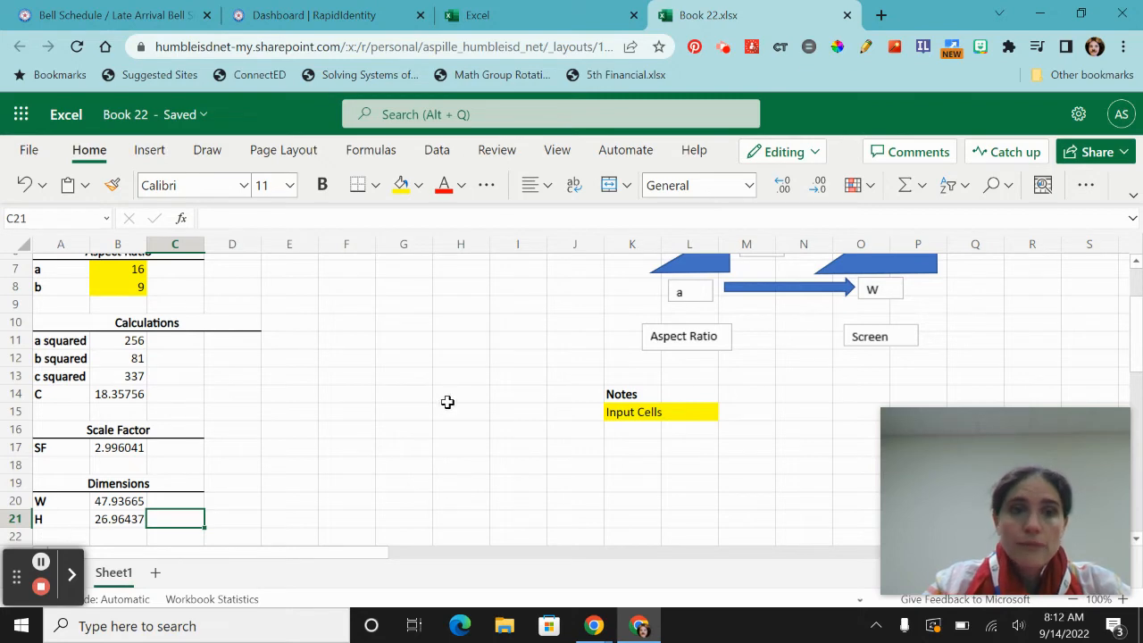
# Merge cells G5:I5 and enter the heading "ANSWERS" in capitals
pyautogui.scroll(2, 448, 402)
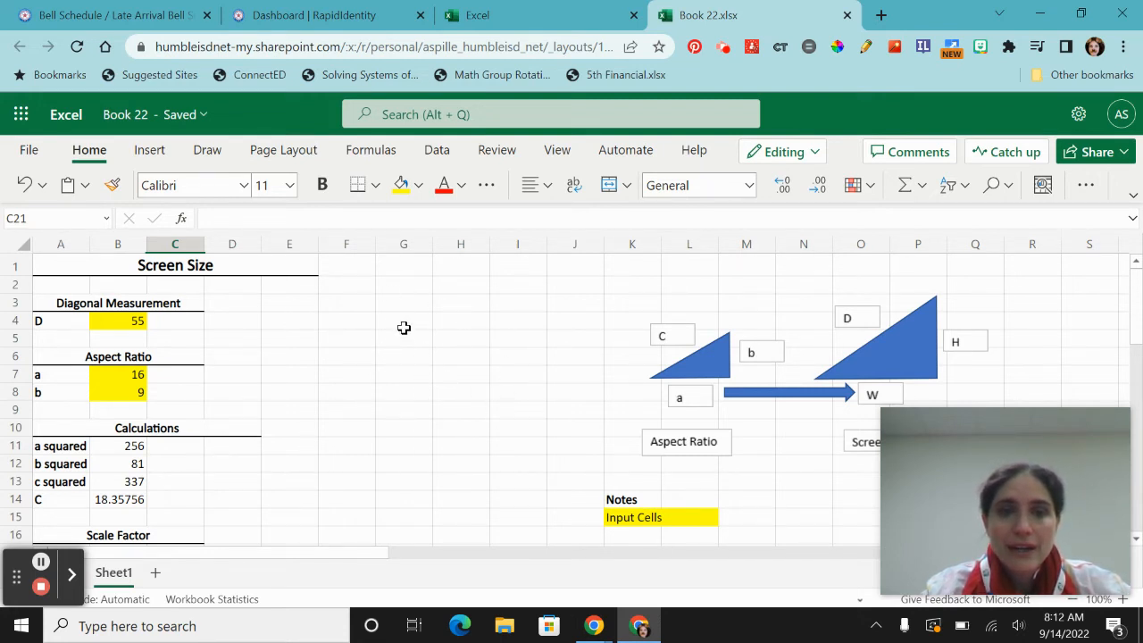
pyautogui.moveTo(401, 339); pyautogui.dragTo(504, 332)
pyautogui.click(609, 185)
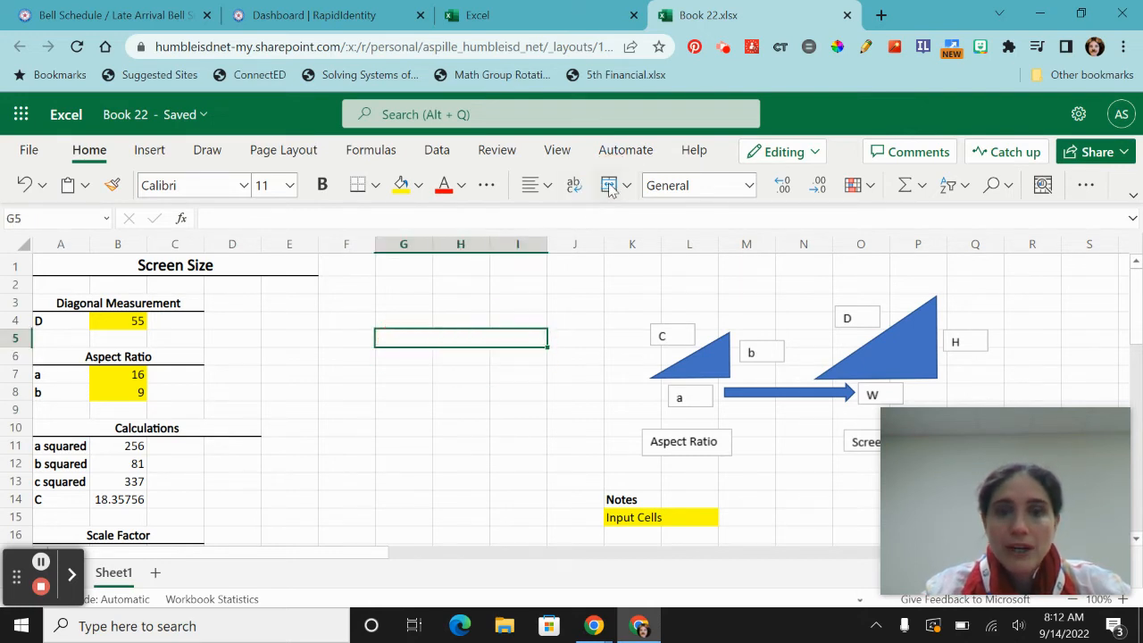
pyautogui.write('Answers')
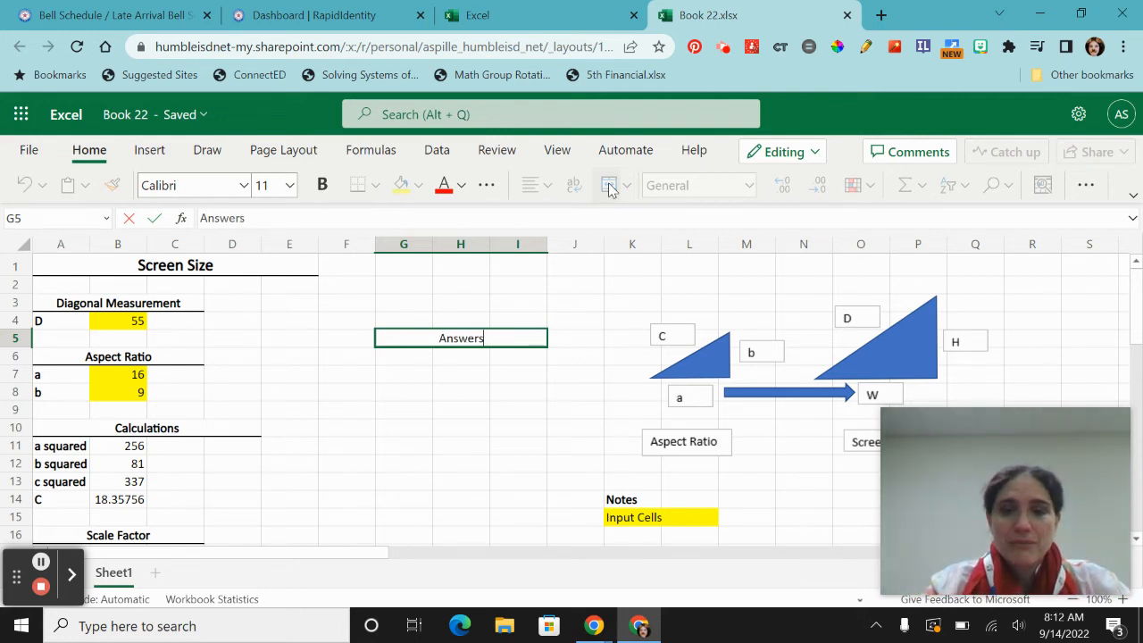
pyautogui.press('BackSpace')
pyautogui.press('BackSpace')
pyautogui.press('BackSpace')
pyautogui.press('BackSpace')
pyautogui.press('BackSpace')
pyautogui.press('BackSpace')
pyautogui.write('N')
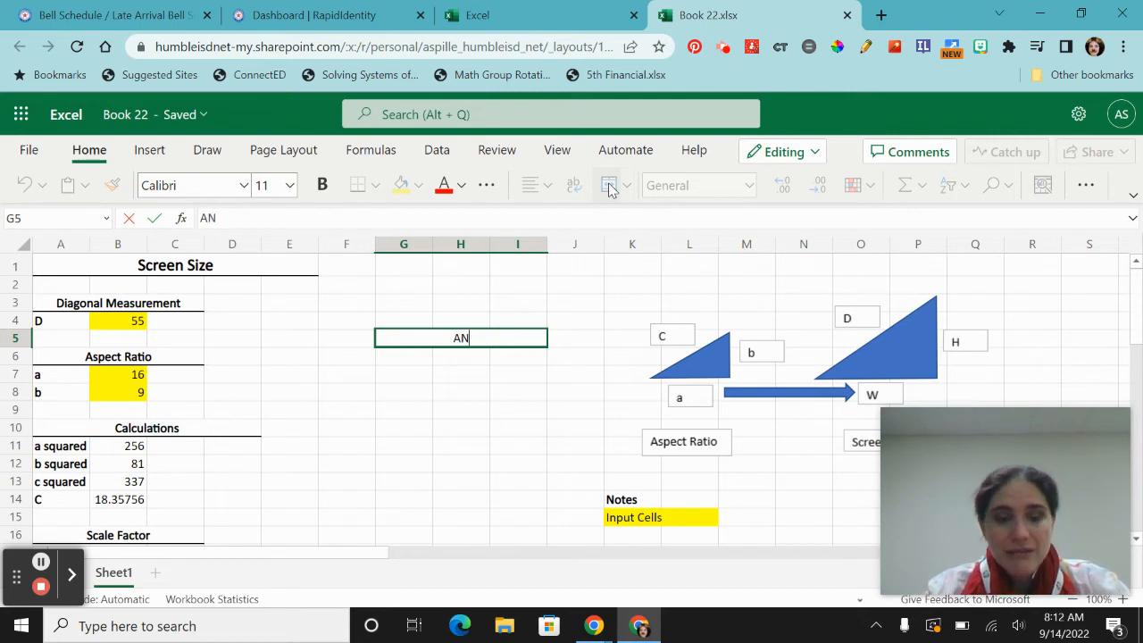
pyautogui.write('SWERS')
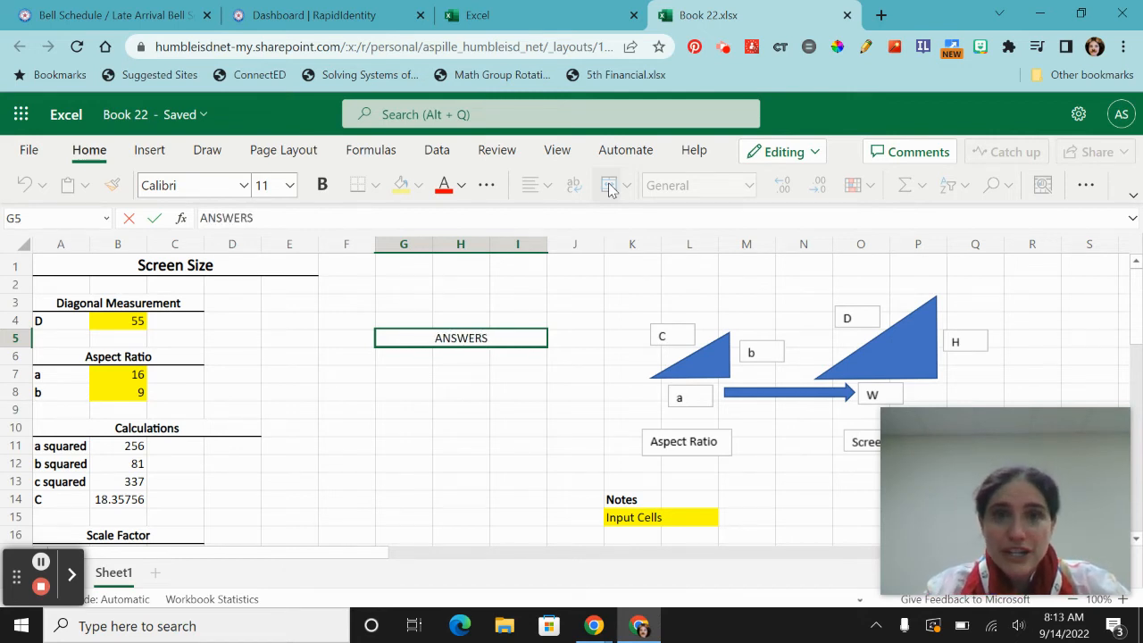
pyautogui.press('Return')
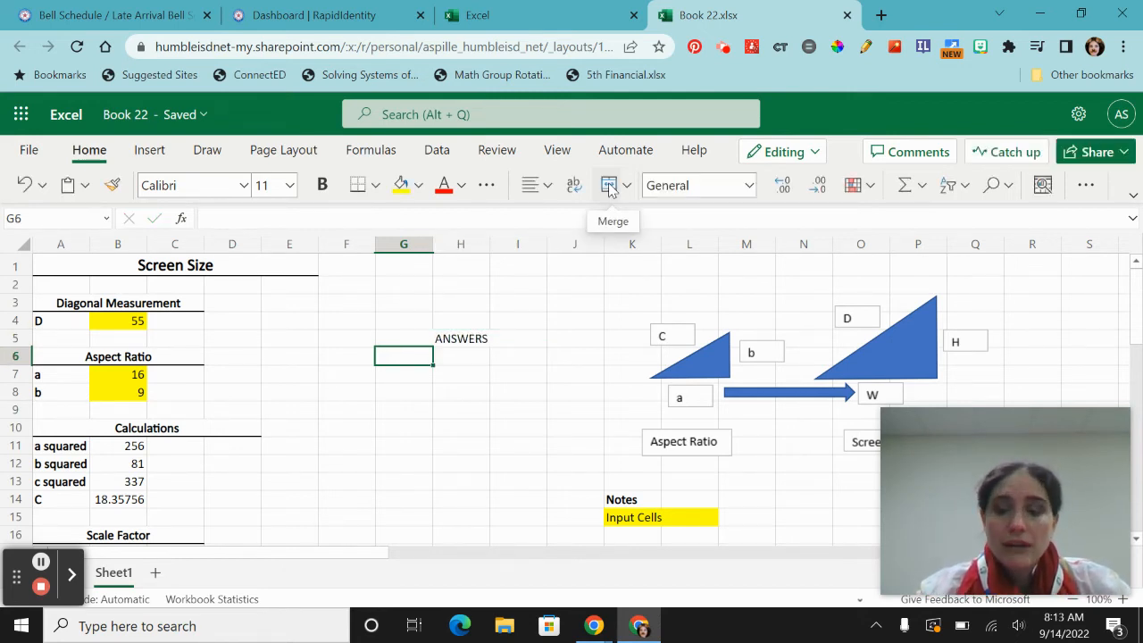
# Format the ANSWERS heading in bold with a bottom border
pyautogui.press('Up')
pyautogui.hotkey('ctrl', 'b')
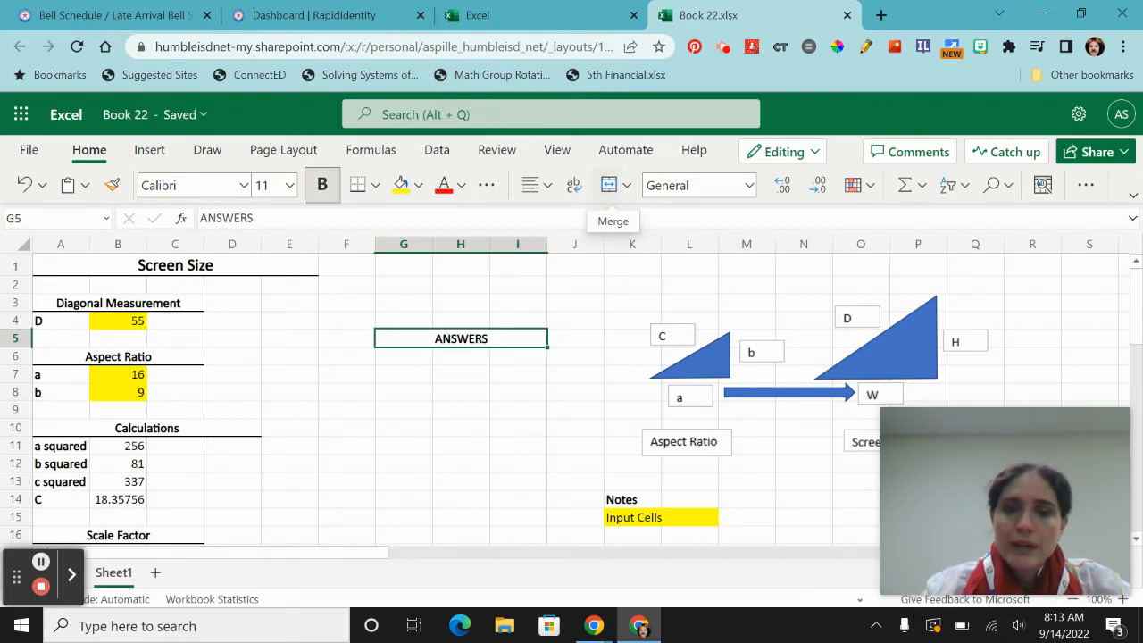
pyautogui.press('Down')
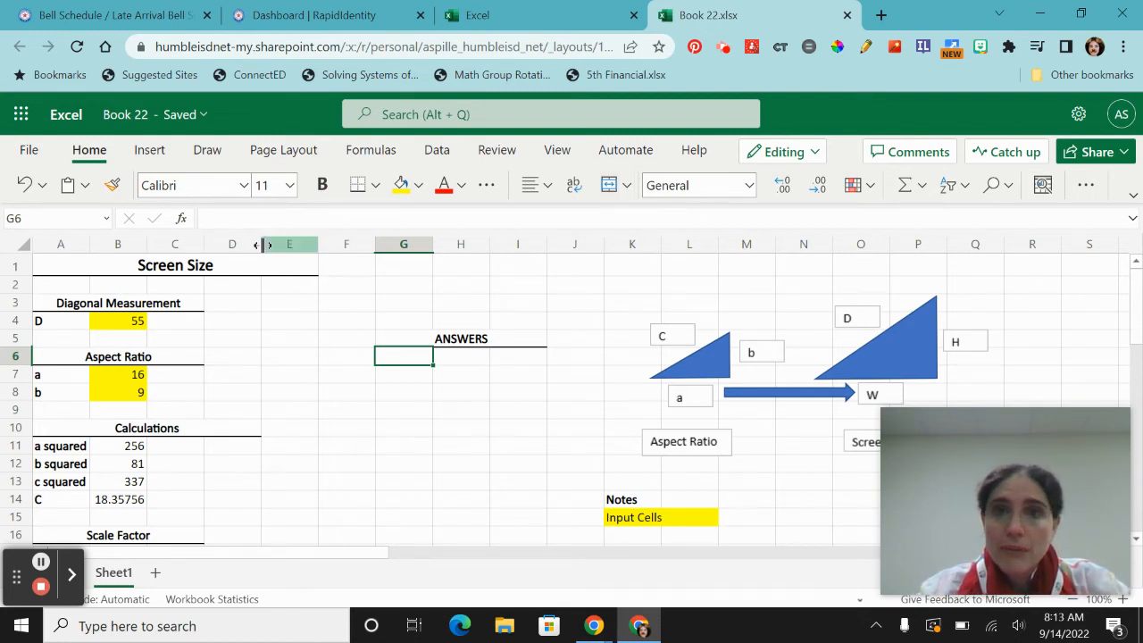
# Add the unit label "inches" in cell C4 beside the diagonal measurement
pyautogui.click(180, 323)
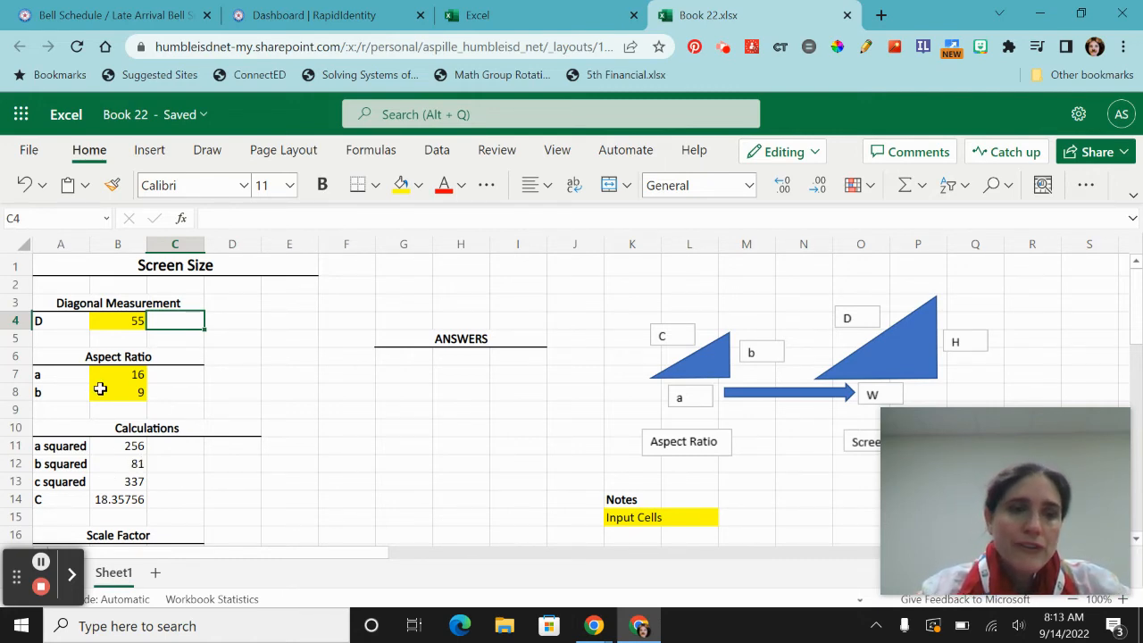
pyautogui.write('inches')
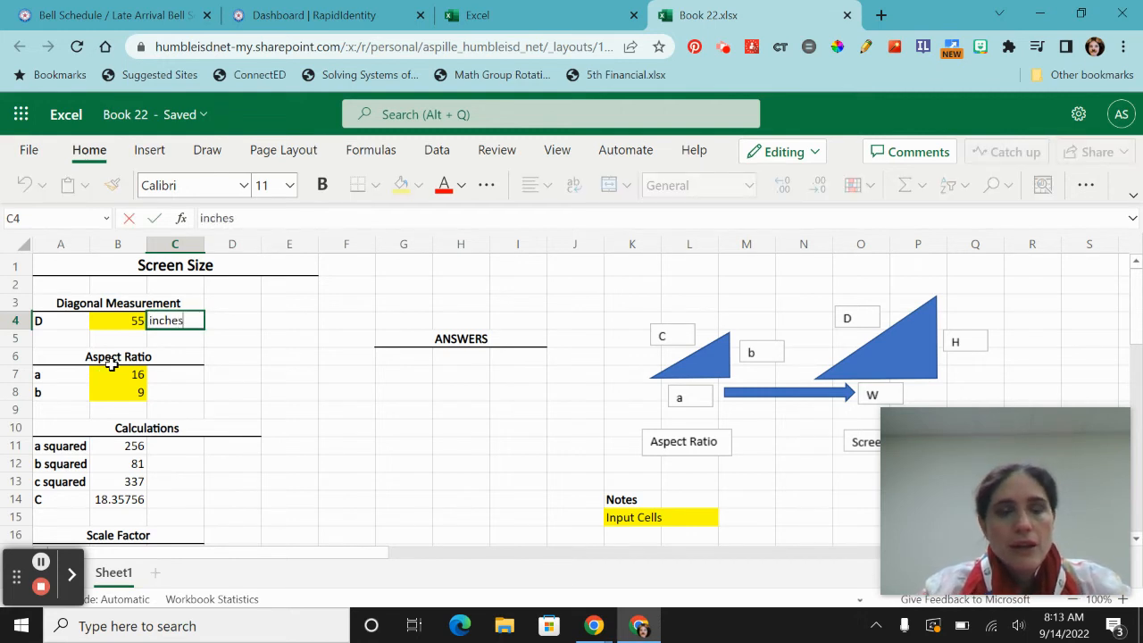
pyautogui.press('Tab')
pyautogui.press('Left')
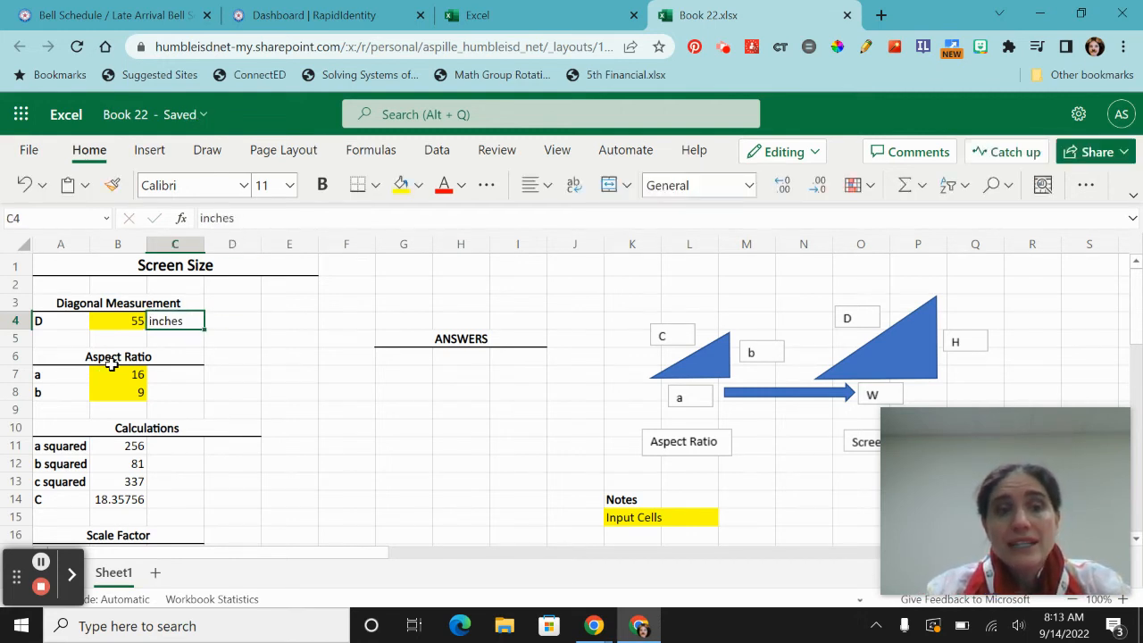
# Enter "55 inches" as the diagonal in cell B4 and check its effect on the scale factor and dimension formulas
pyautogui.press('Left')
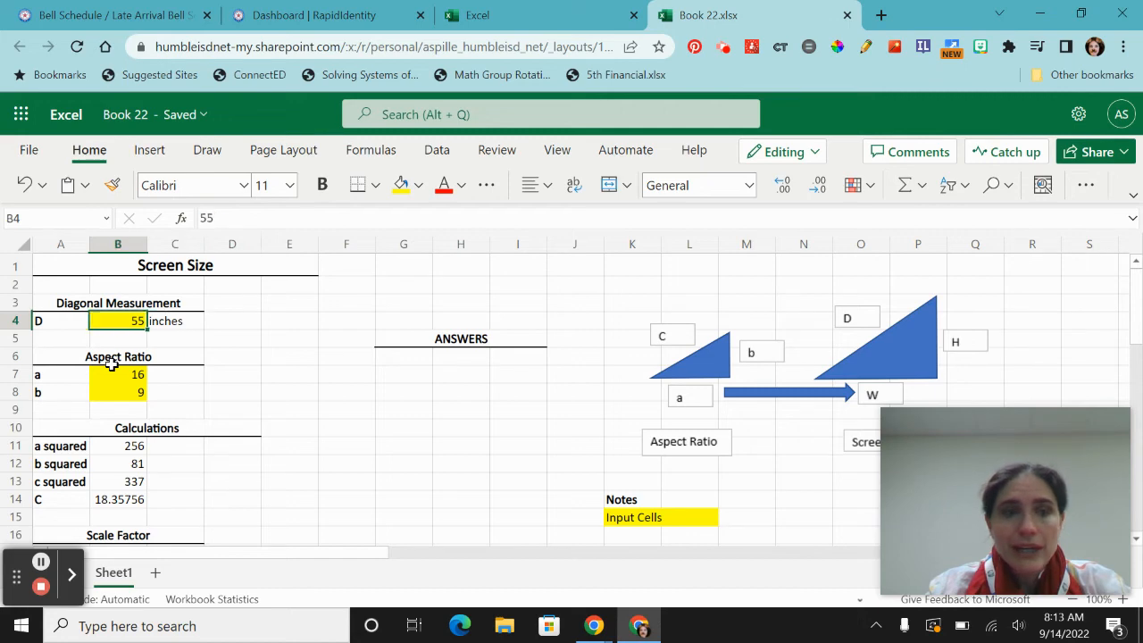
pyautogui.write('55 inches')
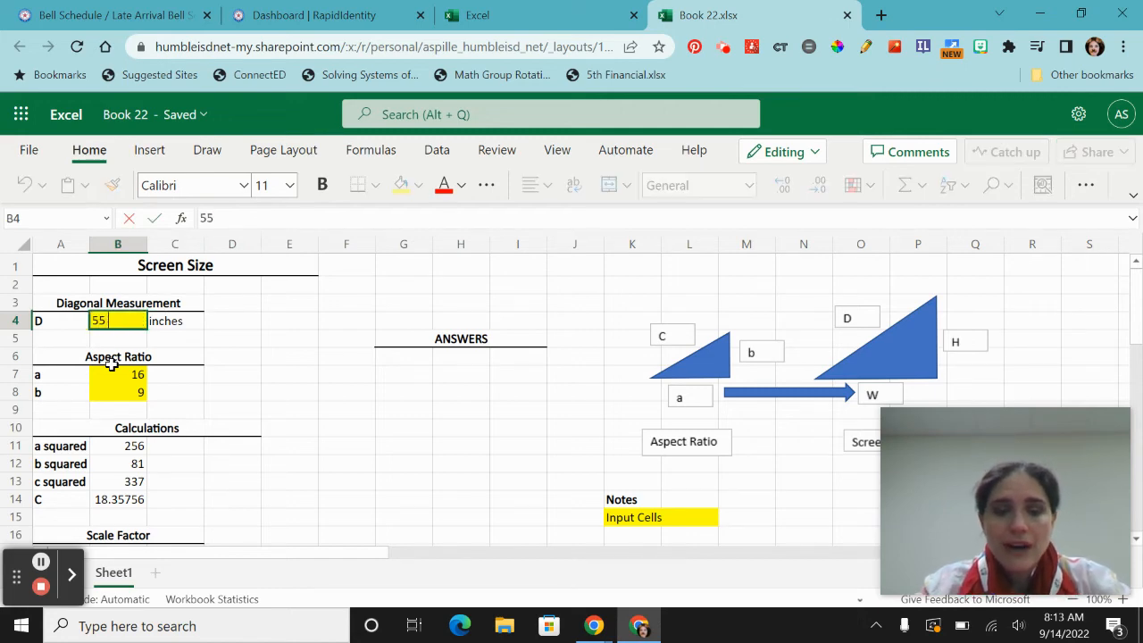
pyautogui.press('Return')
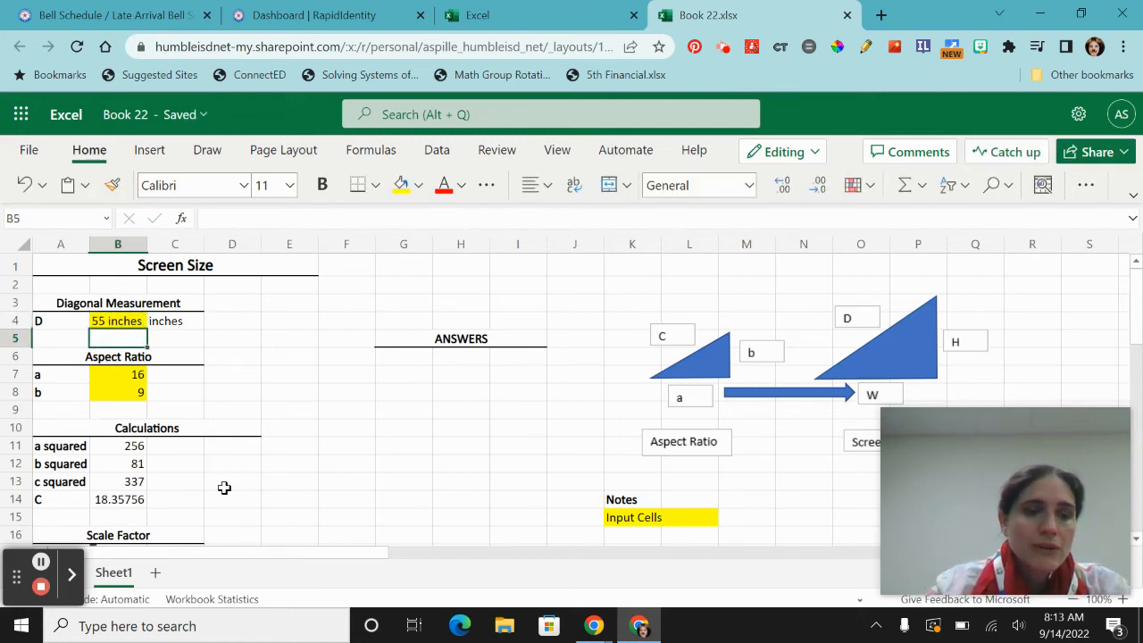
pyautogui.scroll(-3, 224, 484)
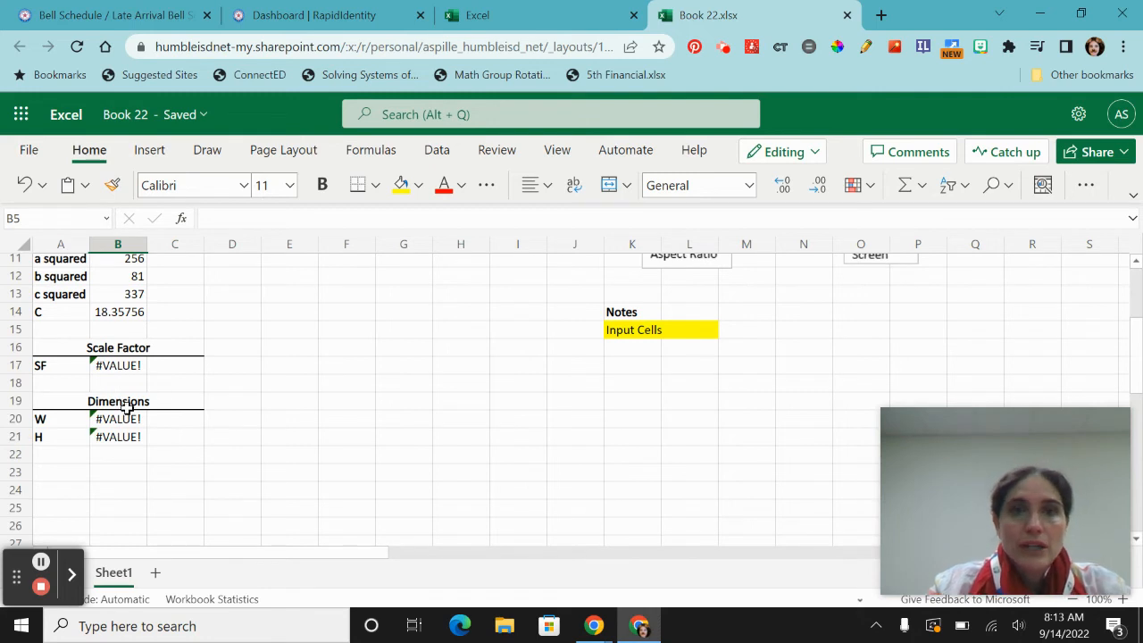
pyautogui.scroll(3, 299, 406)
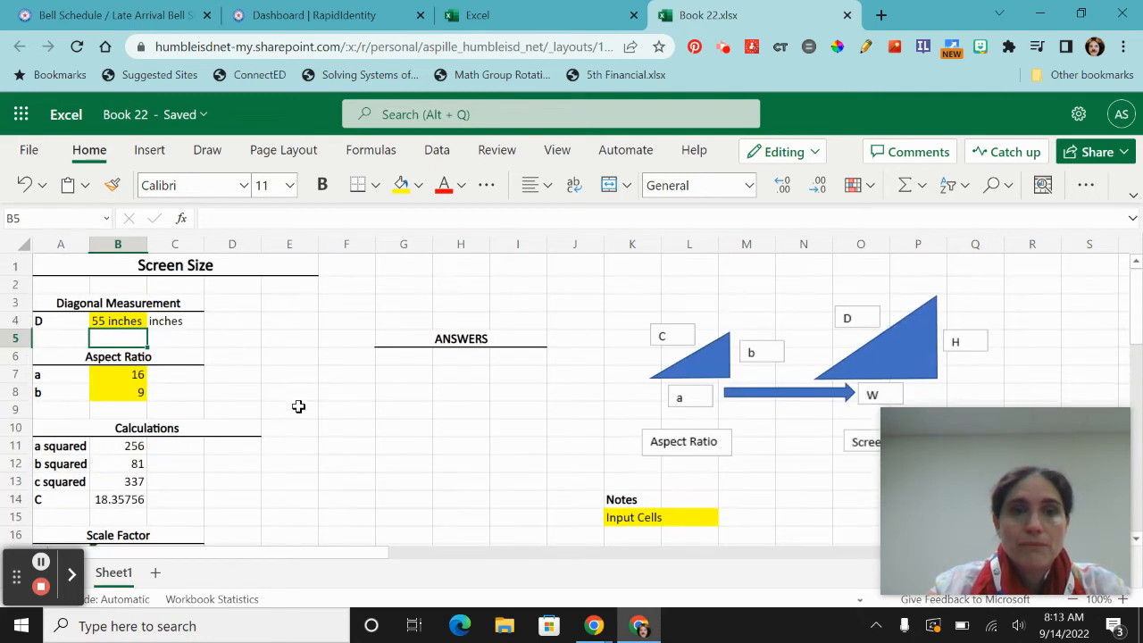
pyautogui.click(129, 325)
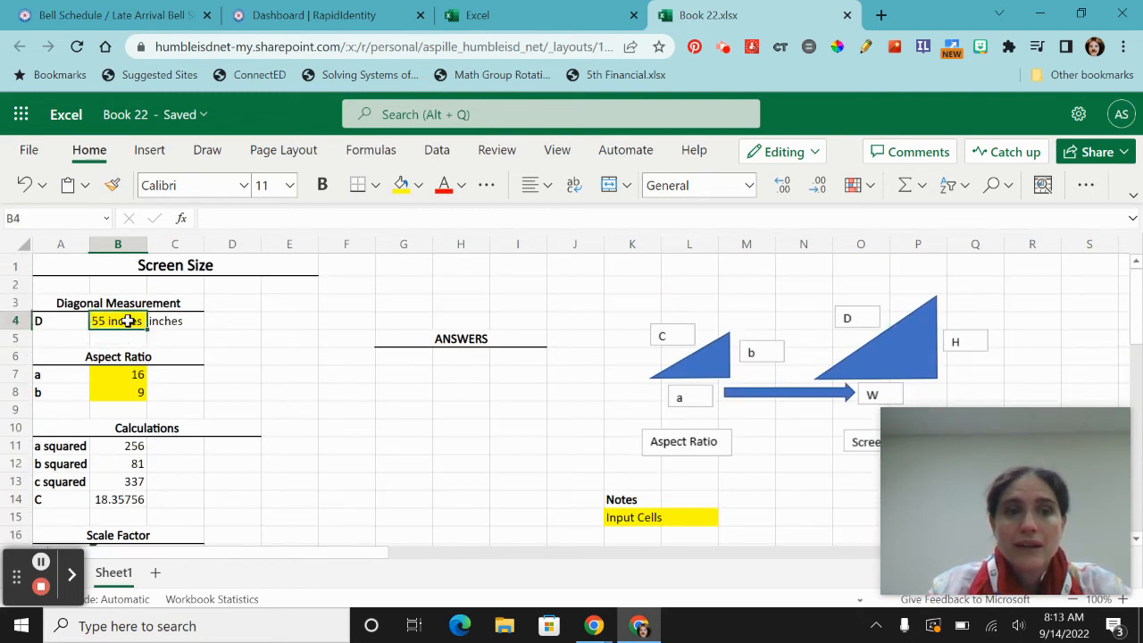
# Set the diagonal in cell B4 to the plain number 55 and check the recalculated scale factor and dimensions
pyautogui.write('55')
pyautogui.press('Return')
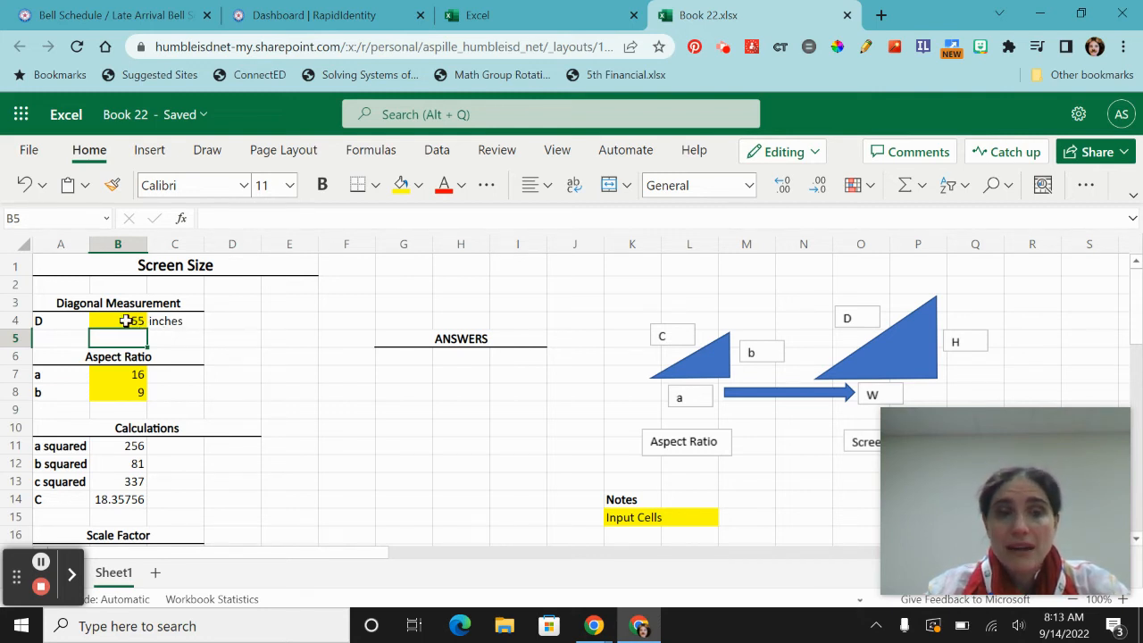
pyautogui.scroll(-1, 207, 369)
pyautogui.scroll(-2, 205, 370)
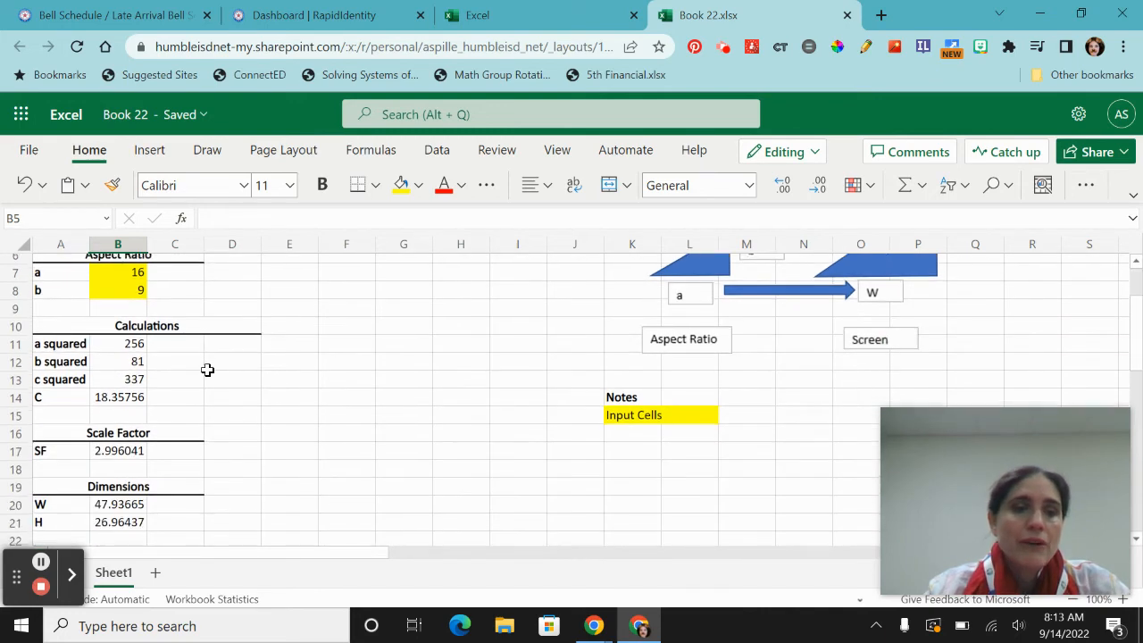
# Fill the scale factor's unit cell C17 with a formula referencing the diagonal's unit, =C4
pyautogui.click(175, 446)
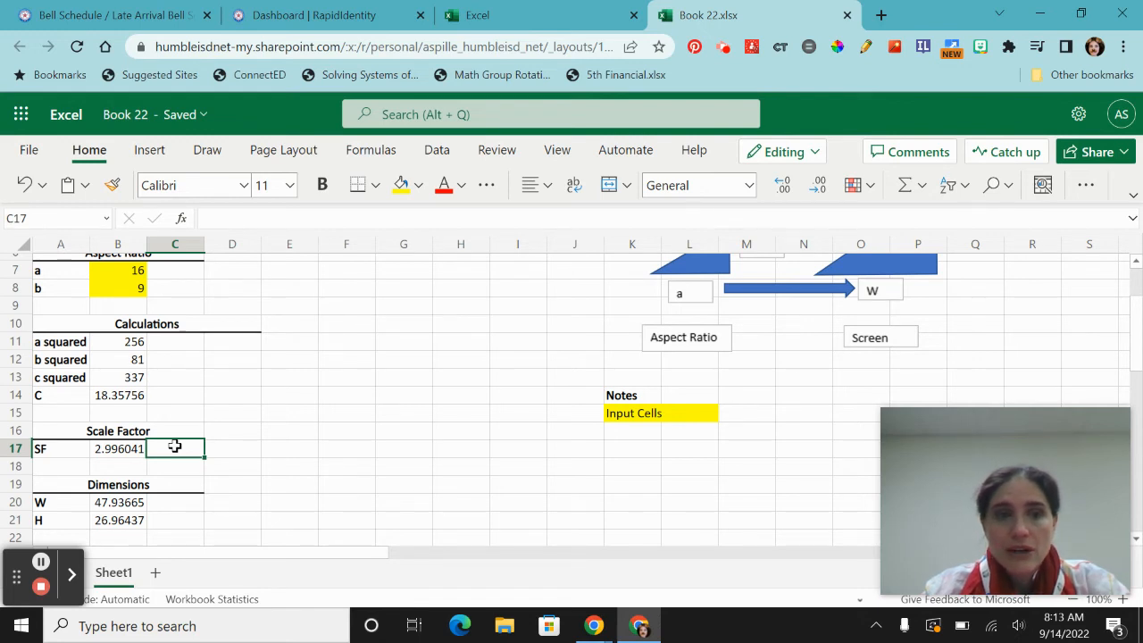
pyautogui.write('=')
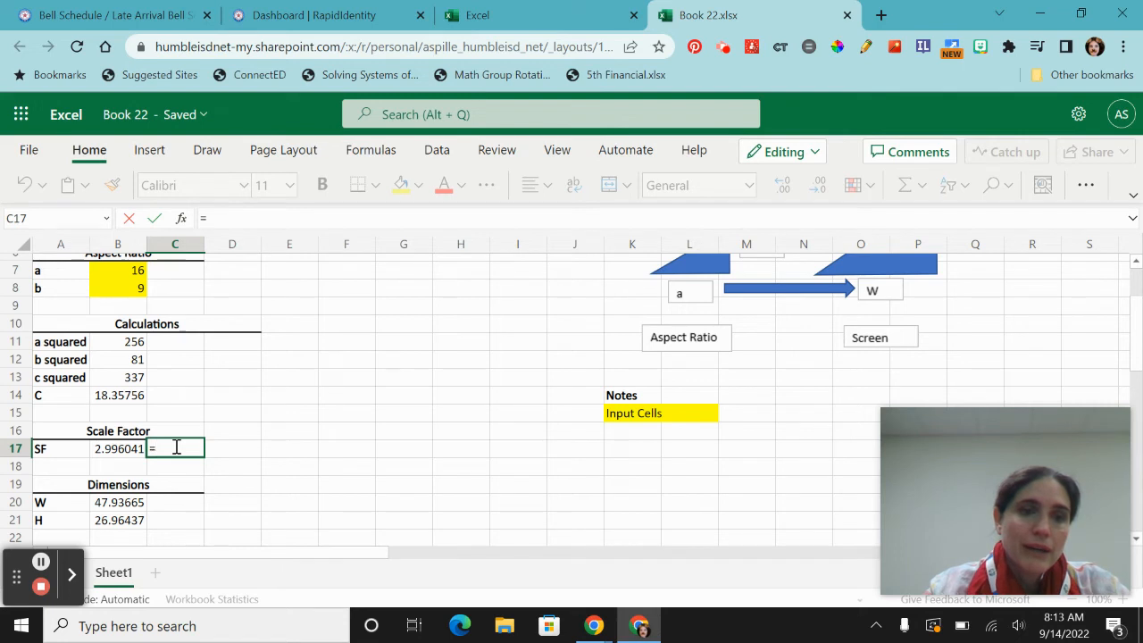
pyautogui.press('Up')
pyautogui.press('Up')
pyautogui.press('Up')
pyautogui.press('Up')
pyautogui.press('Up')
pyautogui.press('Up')
pyautogui.press('Up')
pyautogui.press('Up')
pyautogui.press('Up')
pyautogui.press('Up')
pyautogui.press('Up')
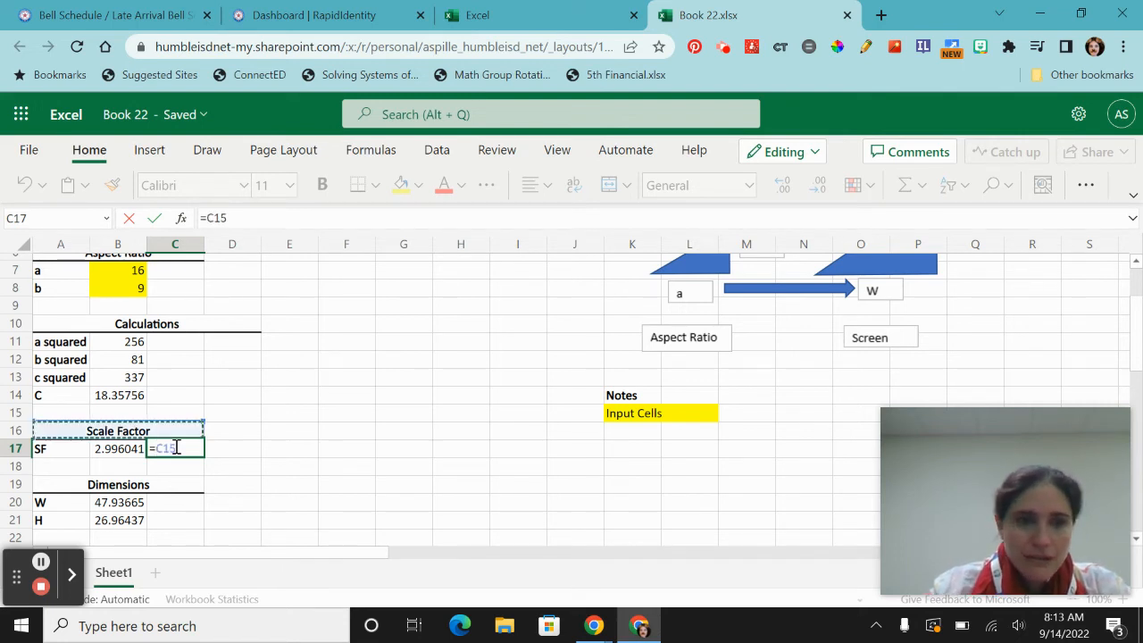
pyautogui.press('Up')
pyautogui.press('Up')
pyautogui.press('Up')
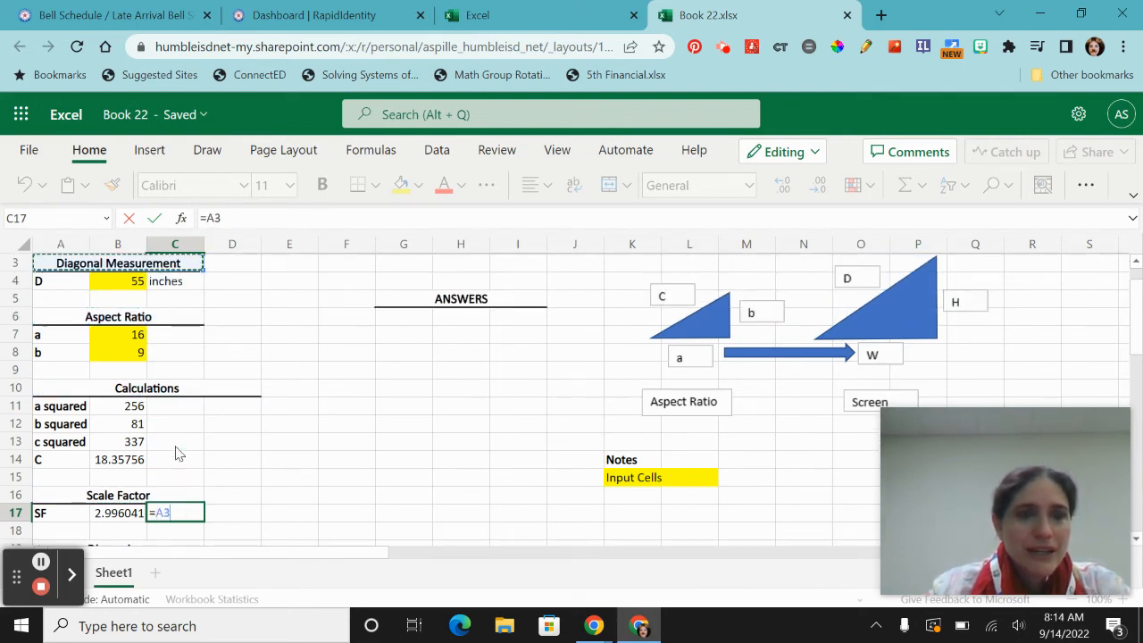
pyautogui.press('Down')
pyautogui.press('Right')
pyautogui.press('Right')
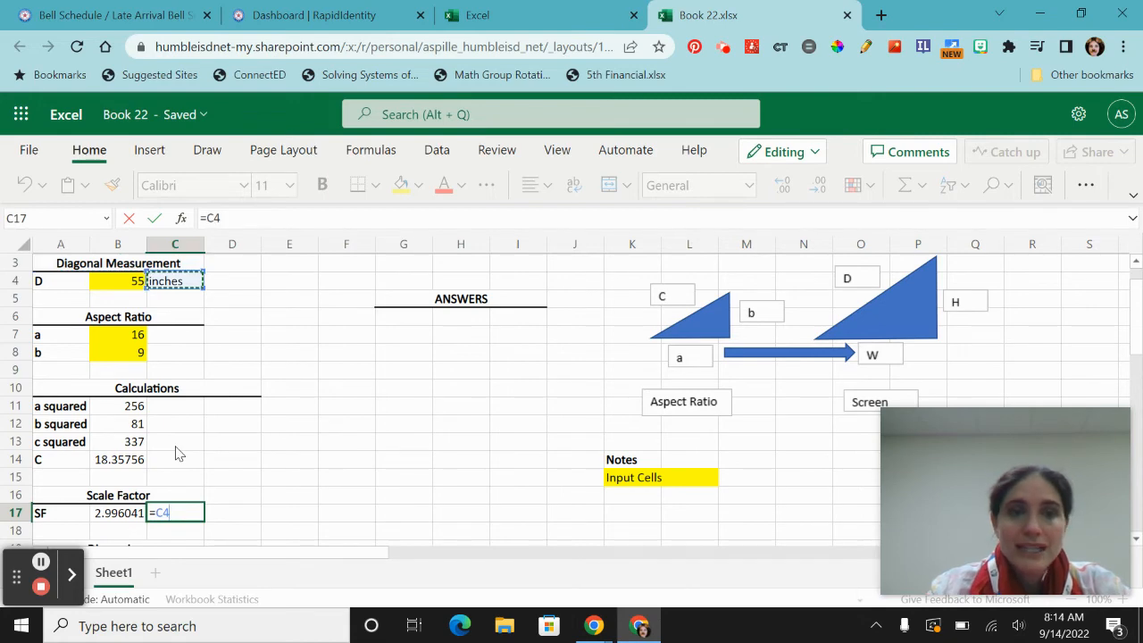
pyautogui.press('Return')
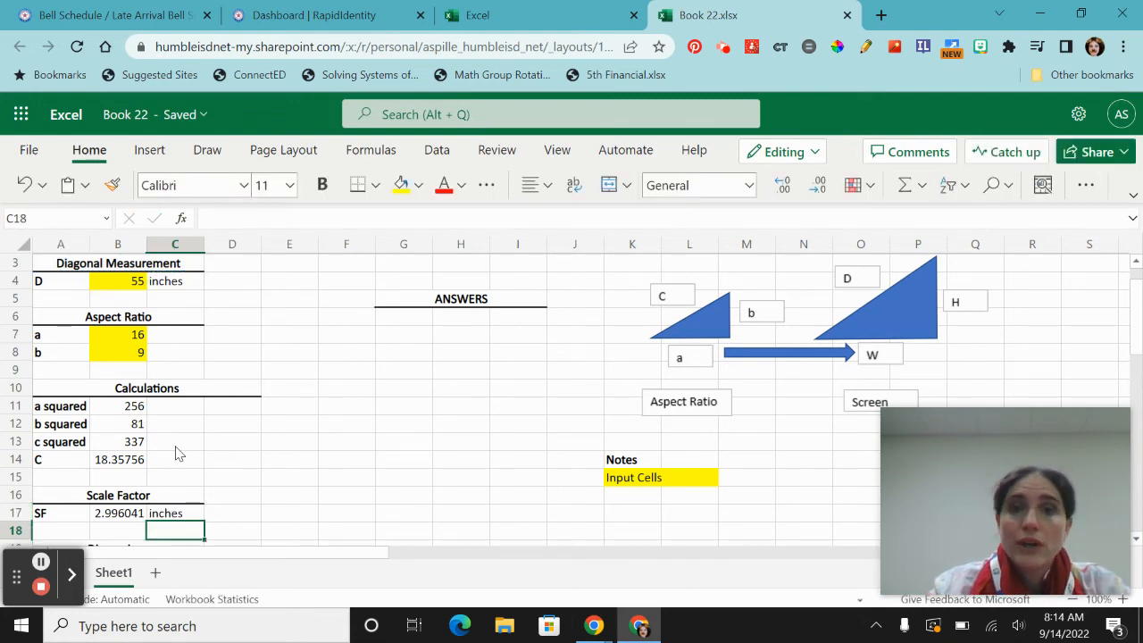
# Fill the unit cell C20 beside the width with a formula referencing the scale factor's unit in C17
pyautogui.scroll(-2, 474, 372)
pyautogui.click(174, 444)
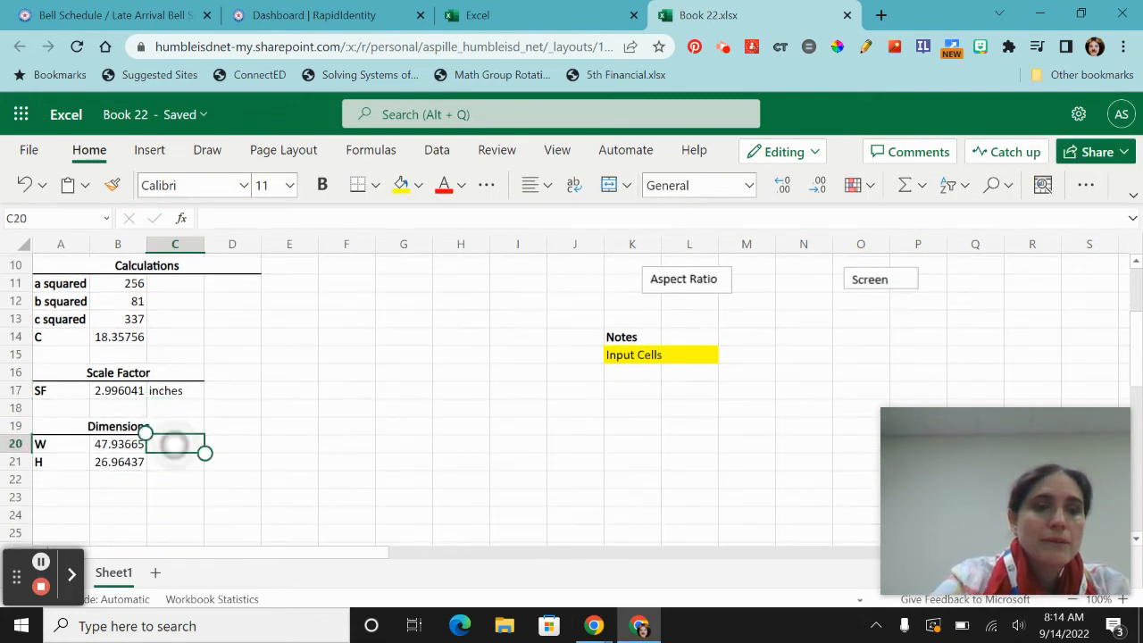
pyautogui.write('=')
pyautogui.press('Up')
pyautogui.press('Up')
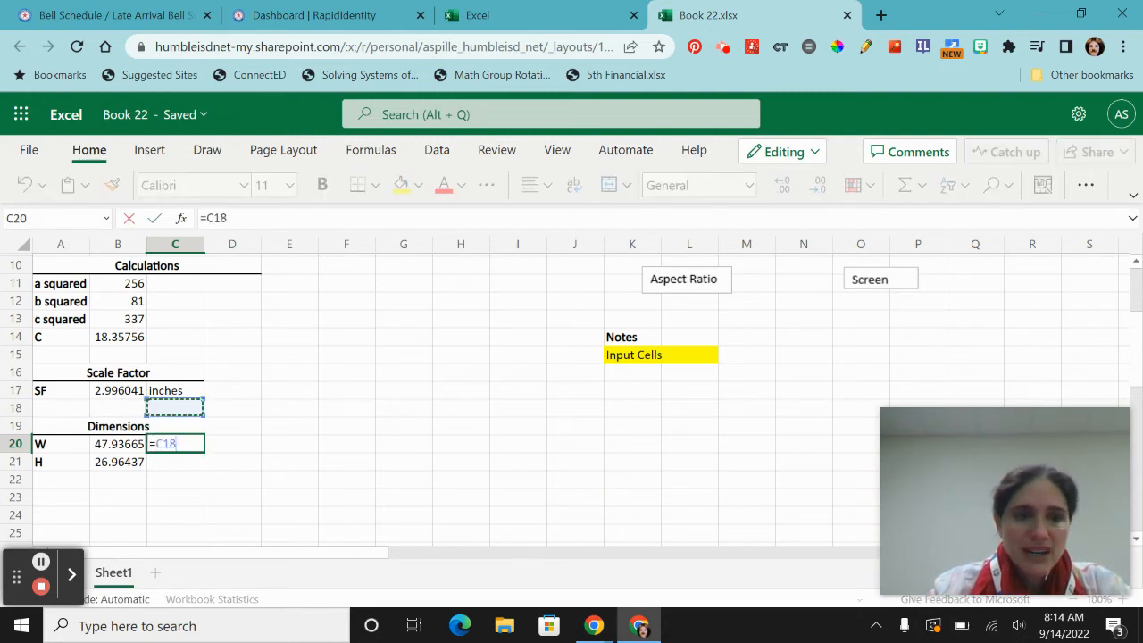
pyautogui.press('Up')
pyautogui.press('Return')
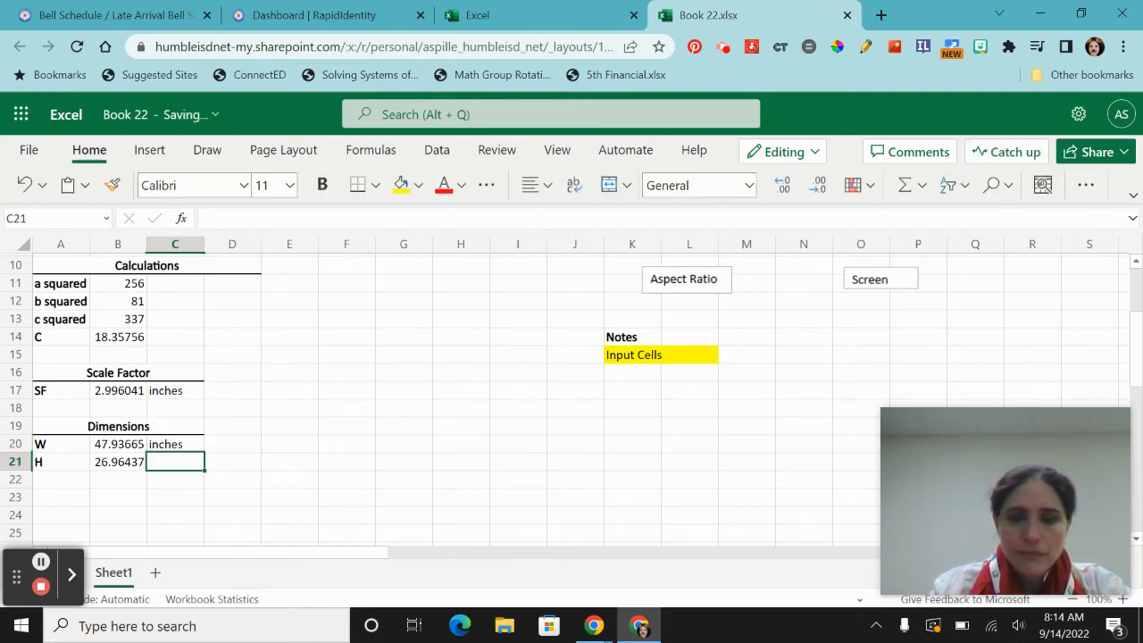
# Fill the unit cell C21 beside the height with a formula referencing the scale factor's unit in C17
pyautogui.write('=')
pyautogui.press('Up')
pyautogui.press('Up')
pyautogui.press('Up')
pyautogui.press('Up')
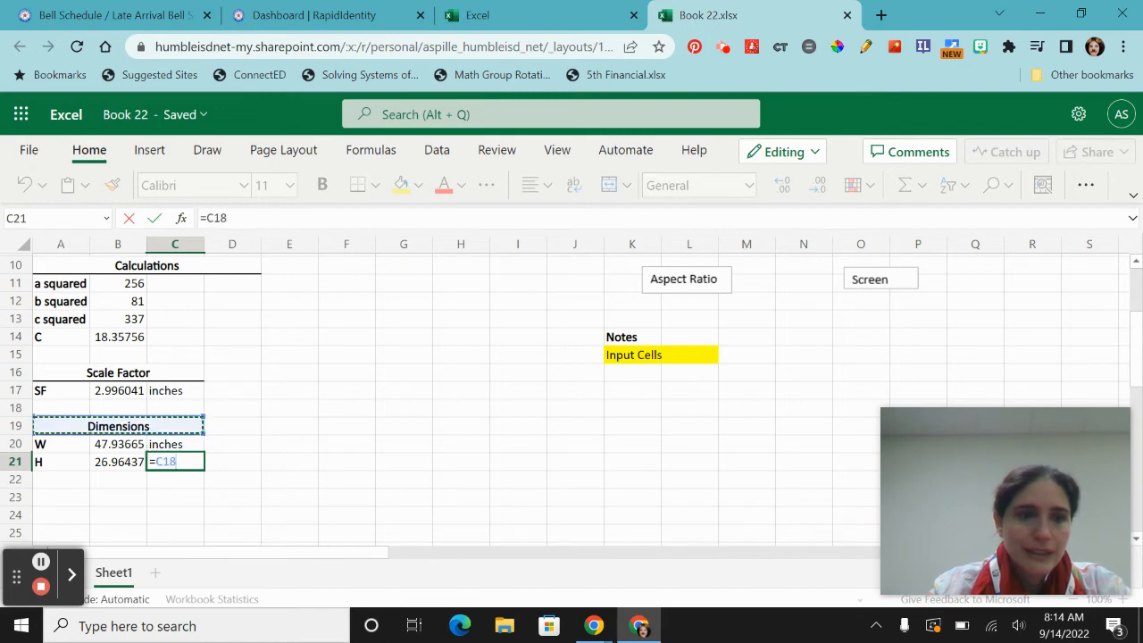
pyautogui.press('Return')
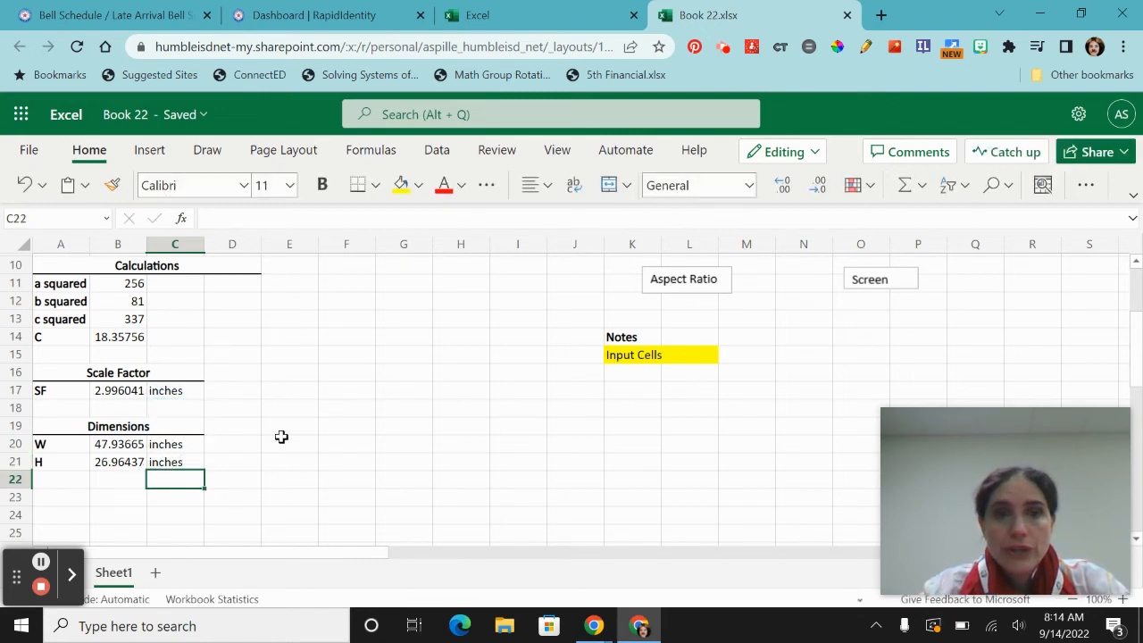
# Bring the width label into cell G6 under the ANSWERS heading with the formula =A20
pyautogui.scroll(3, 401, 402)
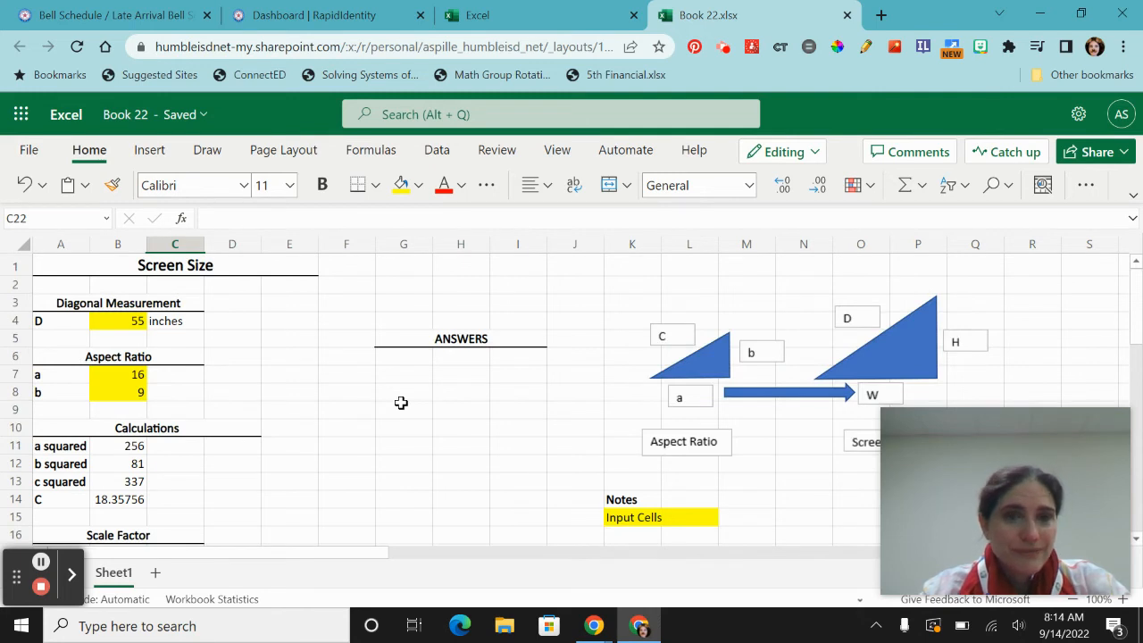
pyautogui.click(403, 357)
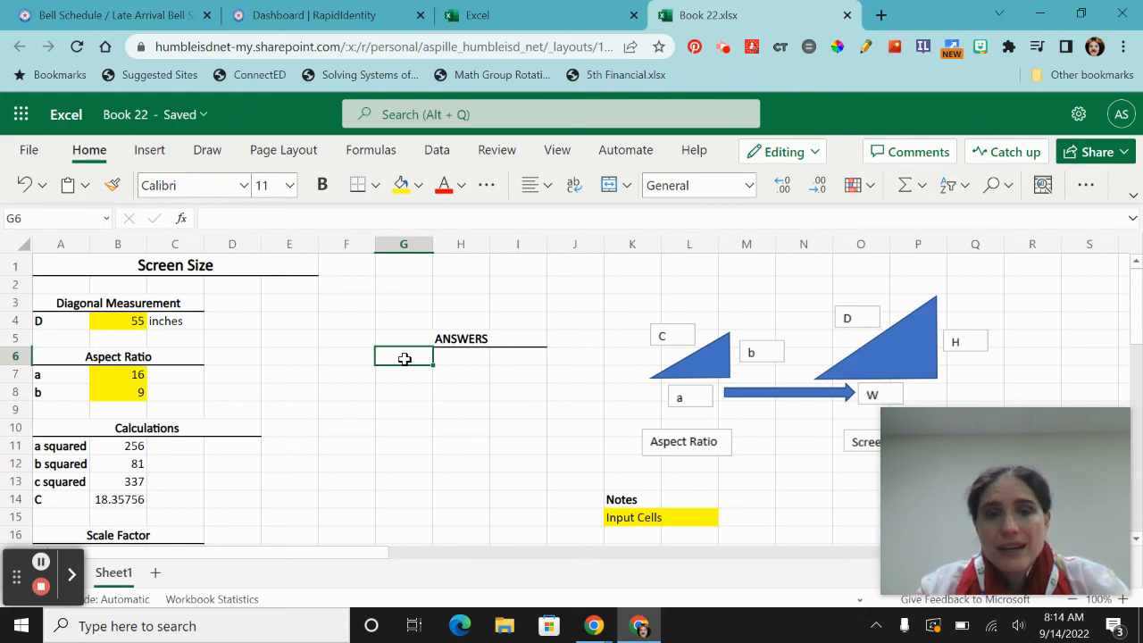
pyautogui.write('=')
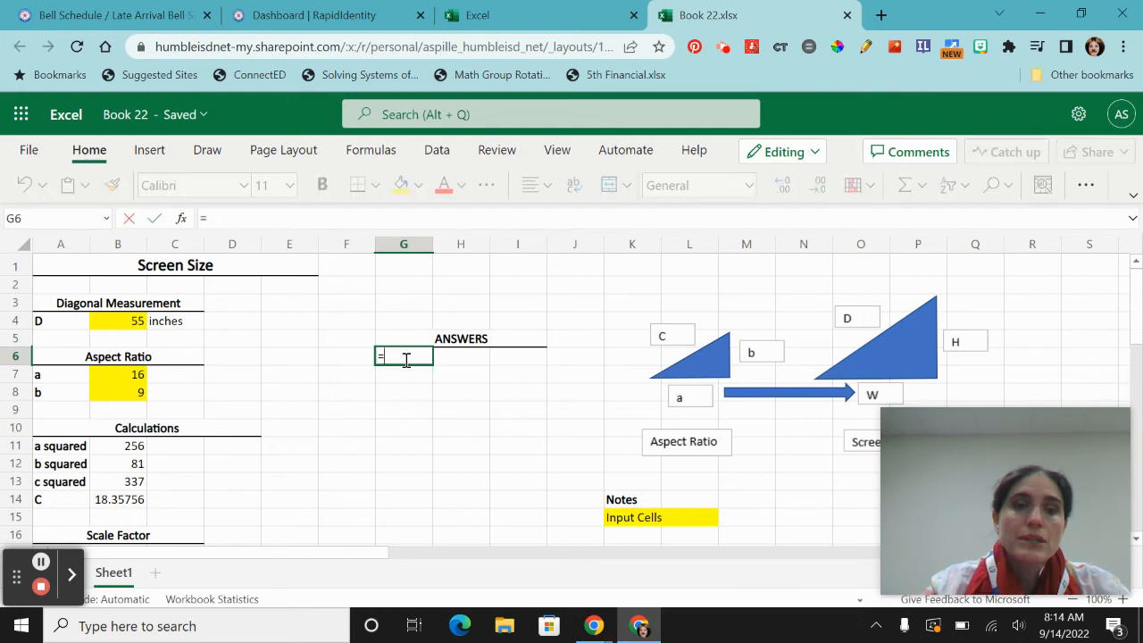
pyautogui.scroll(-3, 467, 390)
pyautogui.scroll(-4, 467, 390)
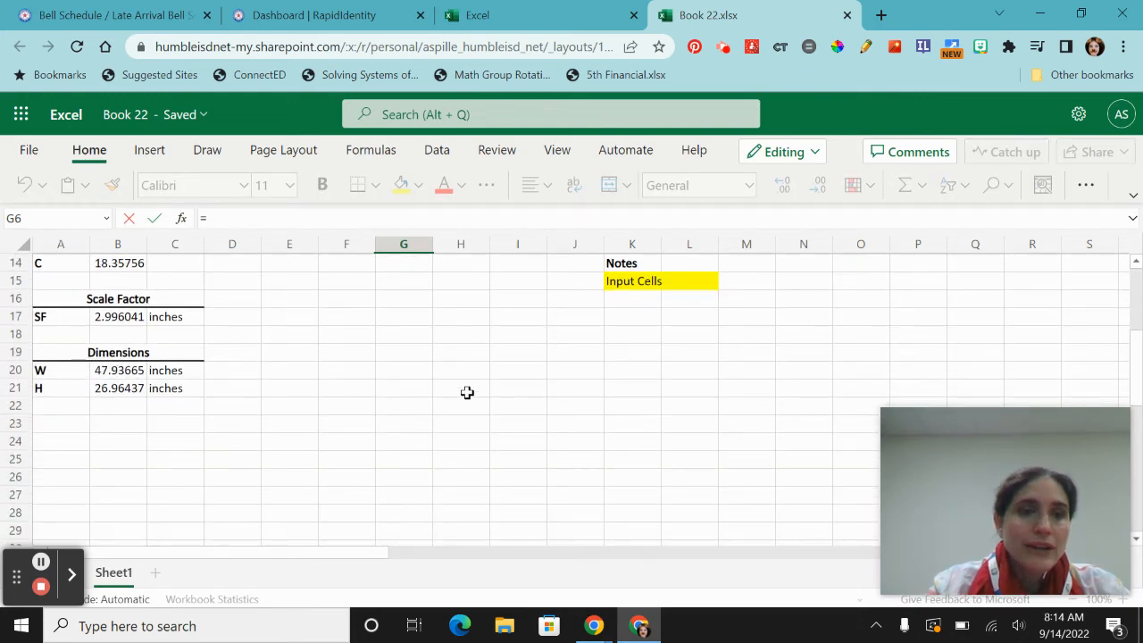
pyautogui.click(44, 369)
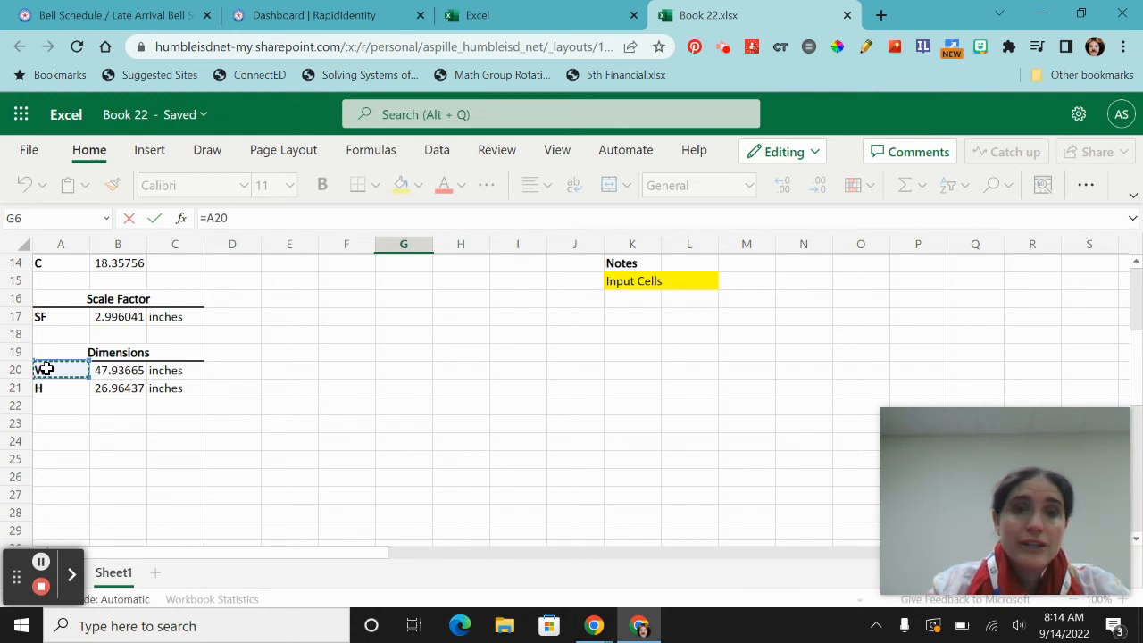
pyautogui.press('Return')
# Fill the formula in G6 across to I6 so the width's value and unit are included in the answers
pyautogui.scroll(2, 274, 339)
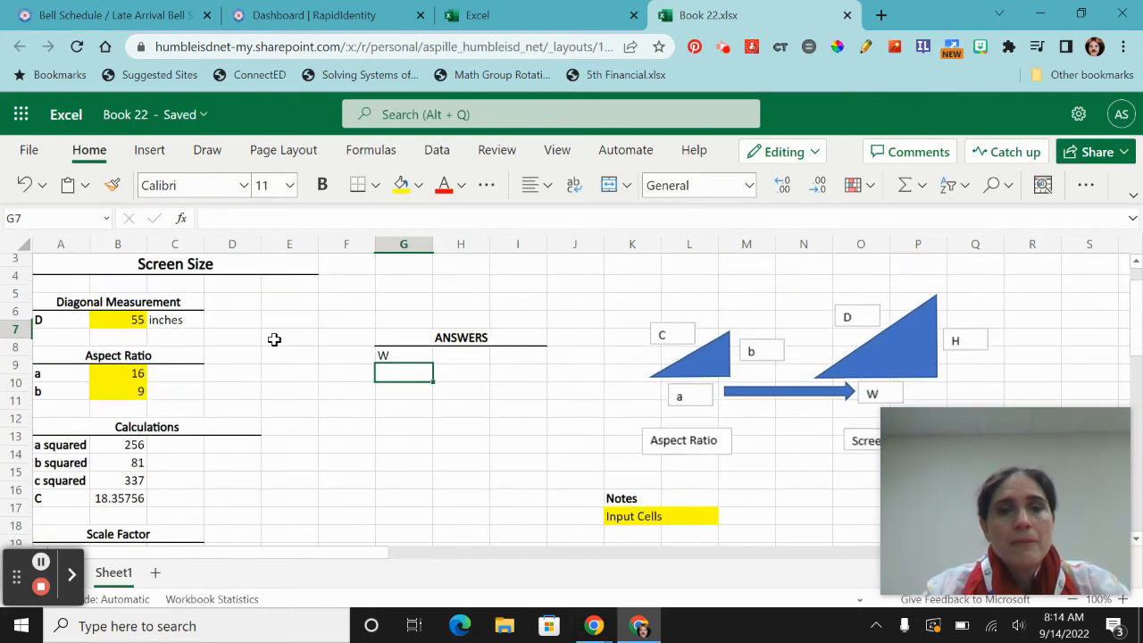
pyautogui.click(396, 358)
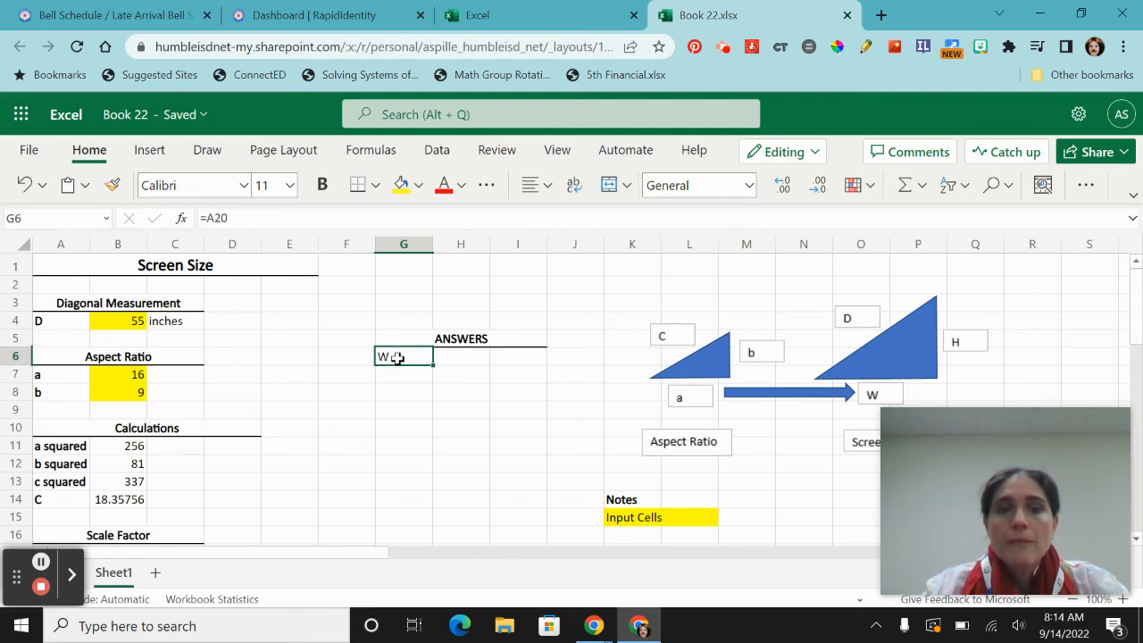
pyautogui.scroll(-2, 397, 357)
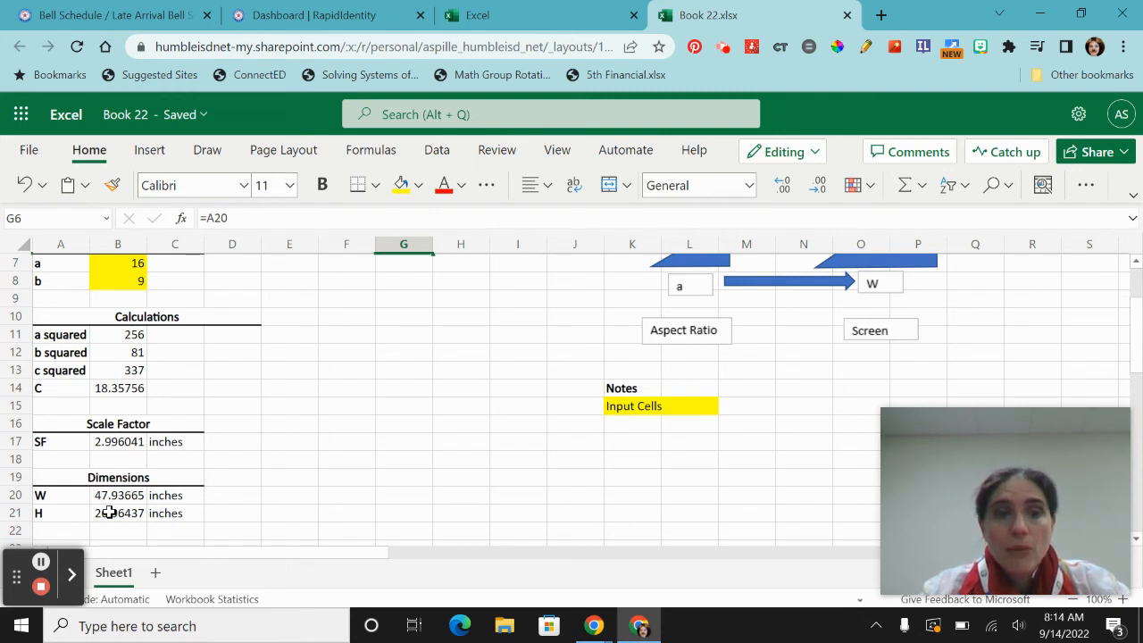
pyautogui.scroll(2, 381, 428)
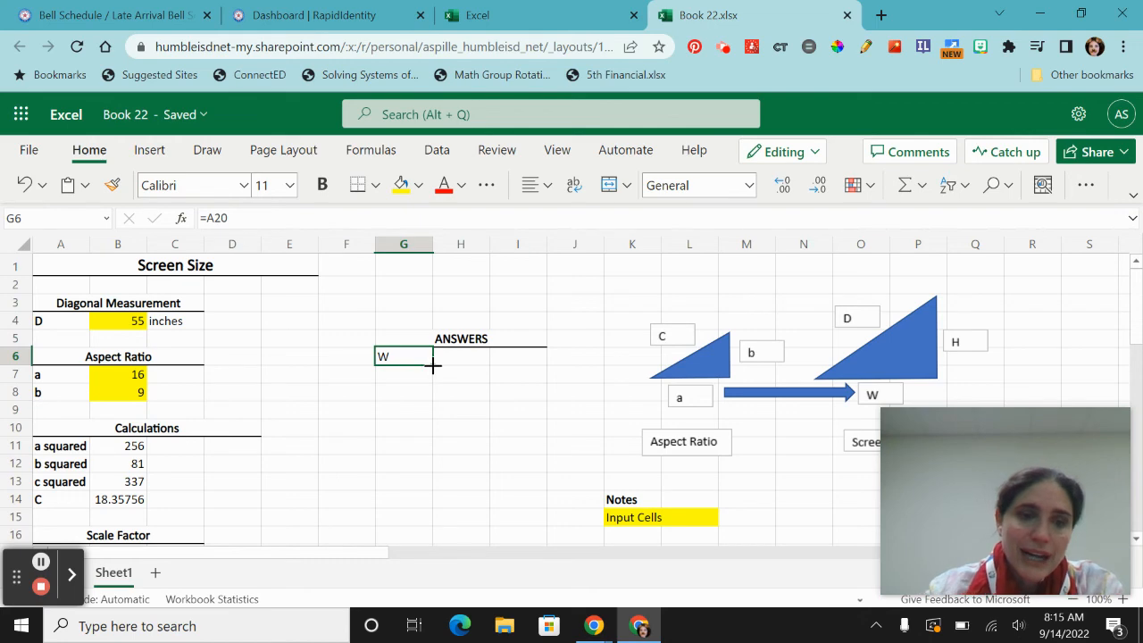
pyautogui.scroll(-2, 357, 391)
pyautogui.scroll(-2, 356, 391)
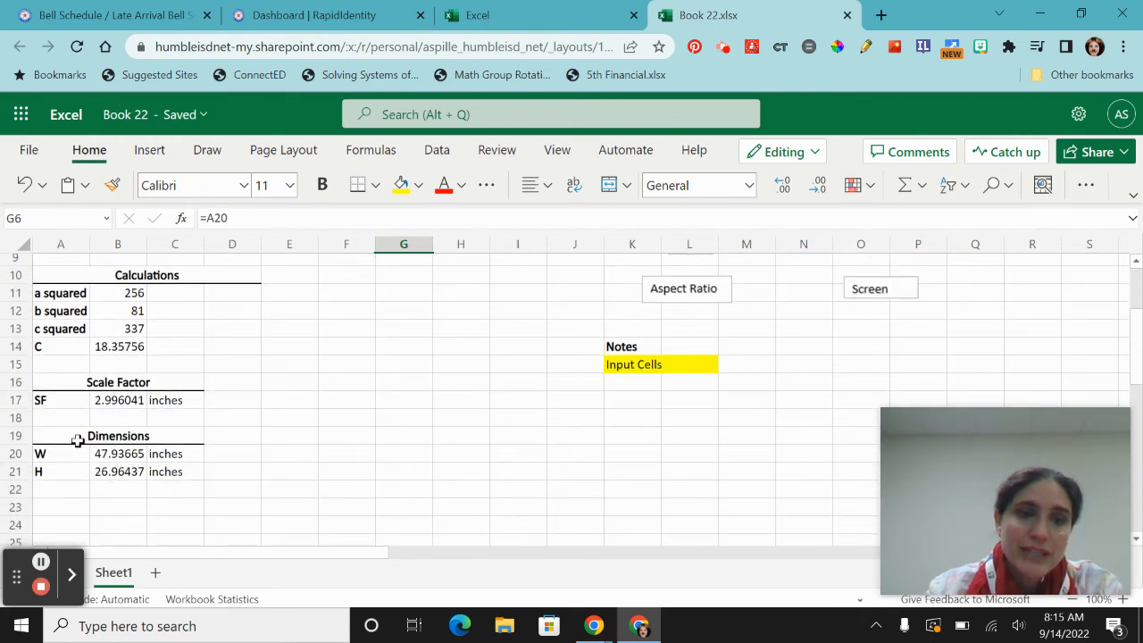
pyautogui.scroll(4, 298, 441)
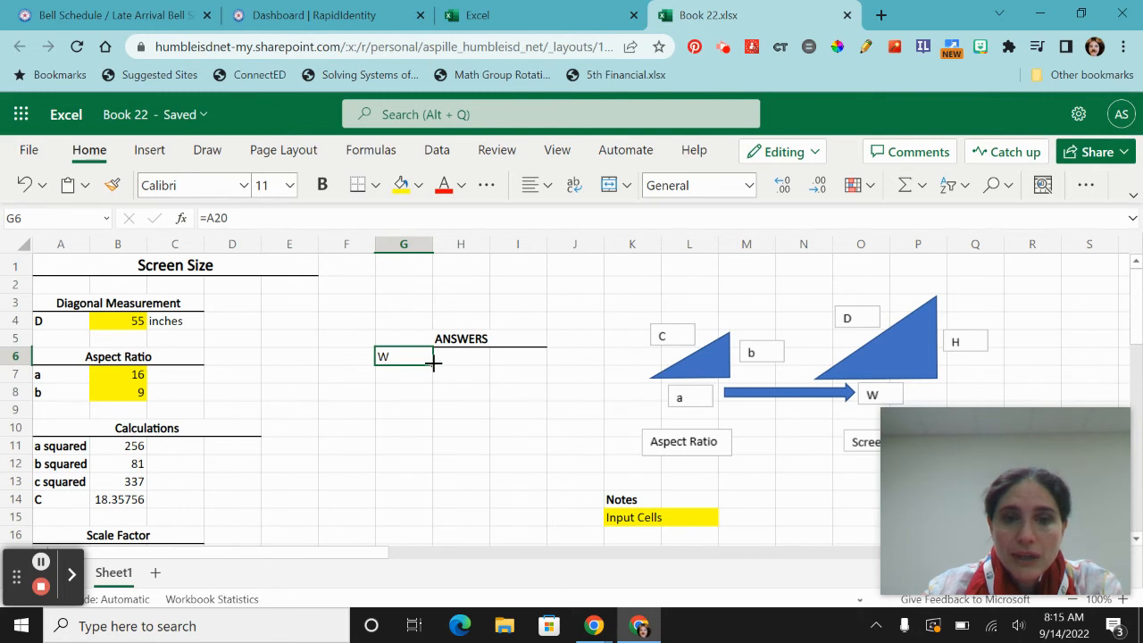
pyautogui.moveTo(433, 364)
pyautogui.mouseDown()
pyautogui.moveTo(467, 370)
pyautogui.moveTo(499, 356)
pyautogui.mouseUp()
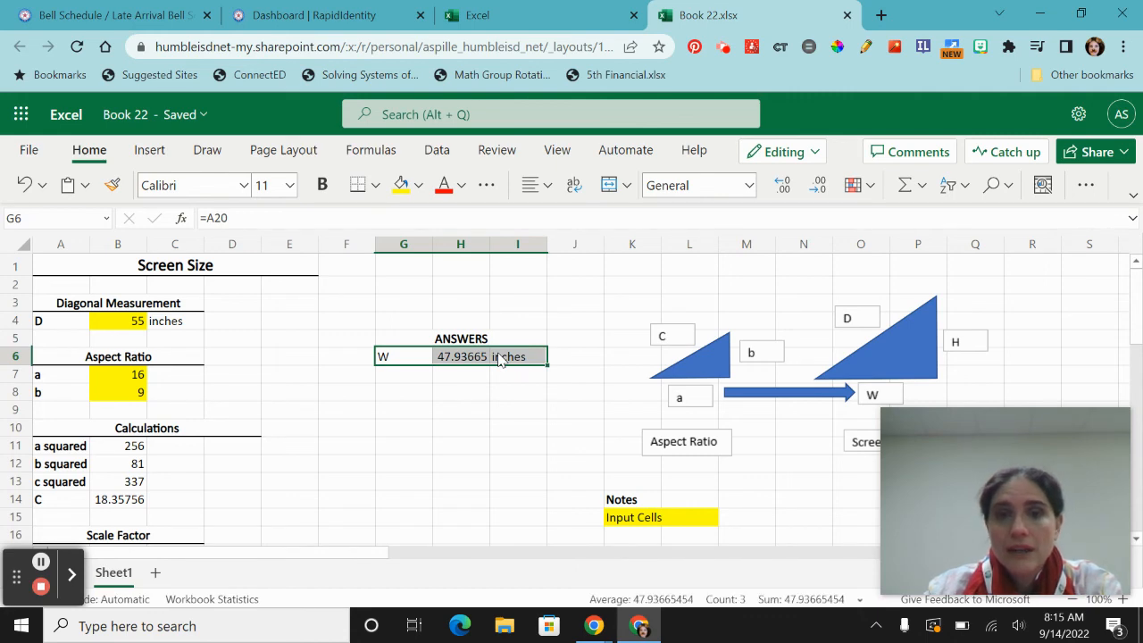
# Fill the width answer formulas in G6:I6 down to row 7 to add the height answer
pyautogui.scroll(-5, 378, 432)
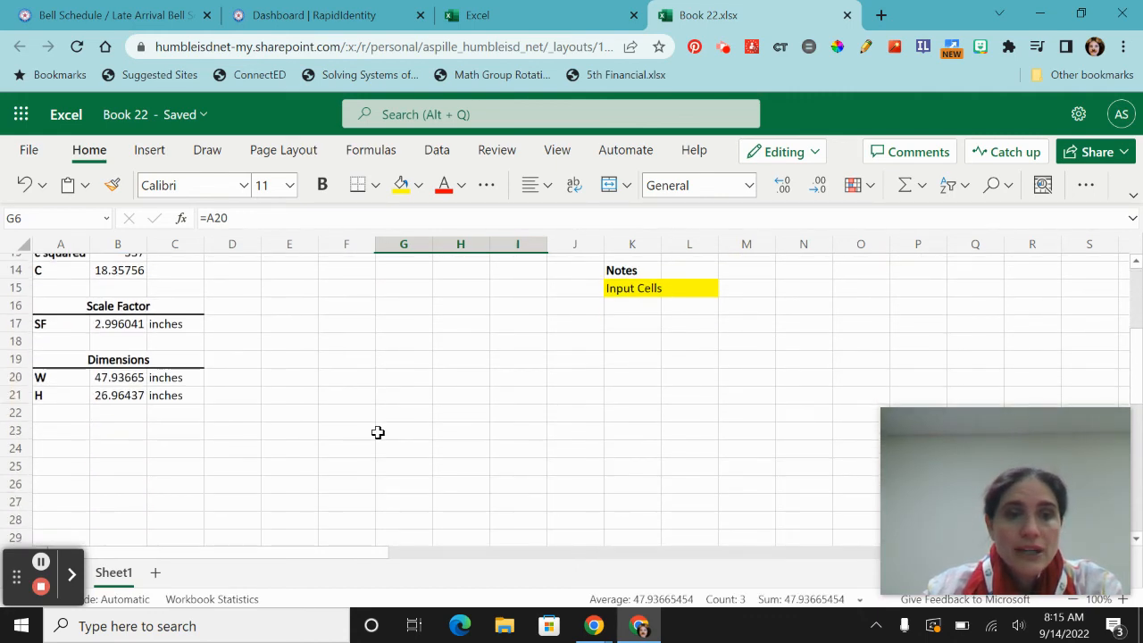
pyautogui.scroll(4, 377, 432)
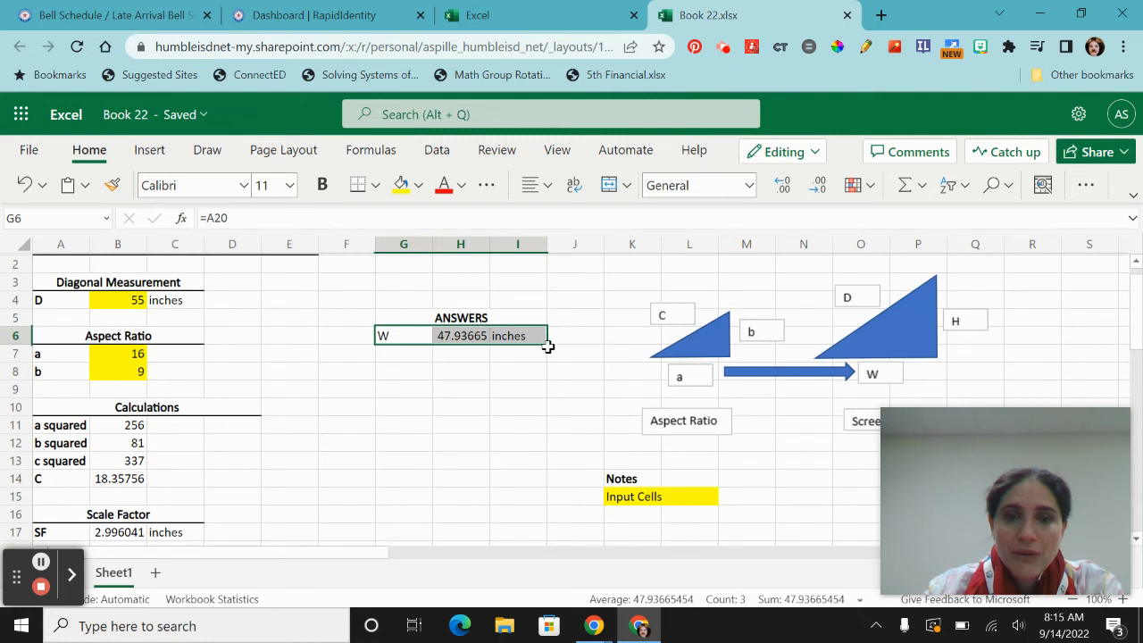
pyautogui.moveTo(548, 344); pyautogui.dragTo(546, 354)
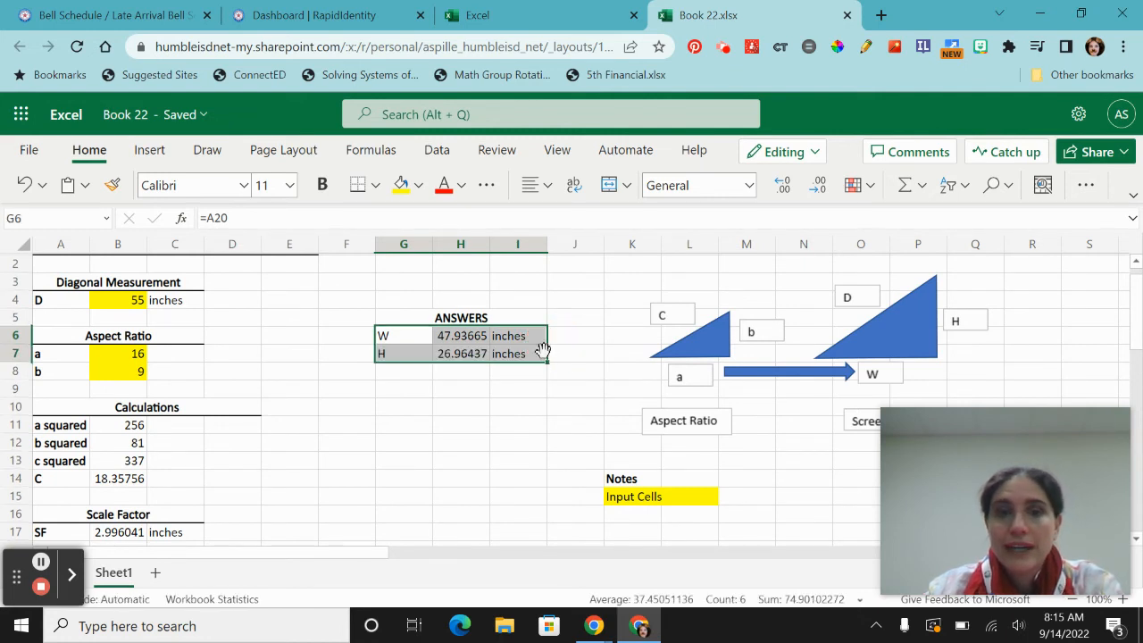
# Format the W and H labels in cells G6:G7 of the answers section in bold
pyautogui.click(415, 335)
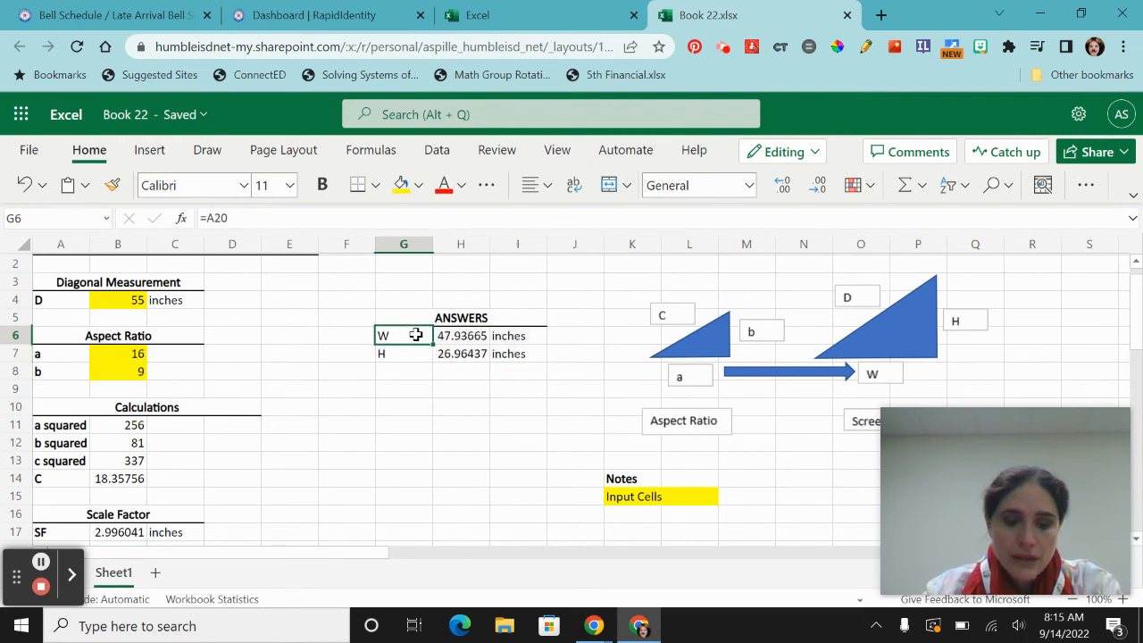
pyautogui.moveTo(415, 336); pyautogui.dragTo(414, 350)
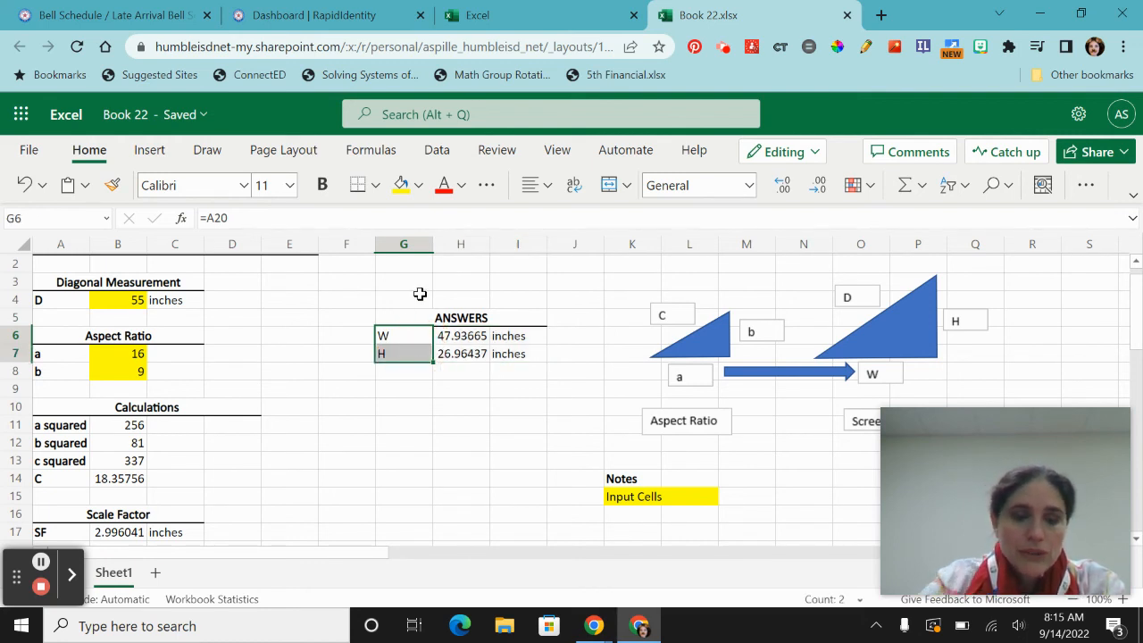
pyautogui.hotkey('ctrl', 'b')
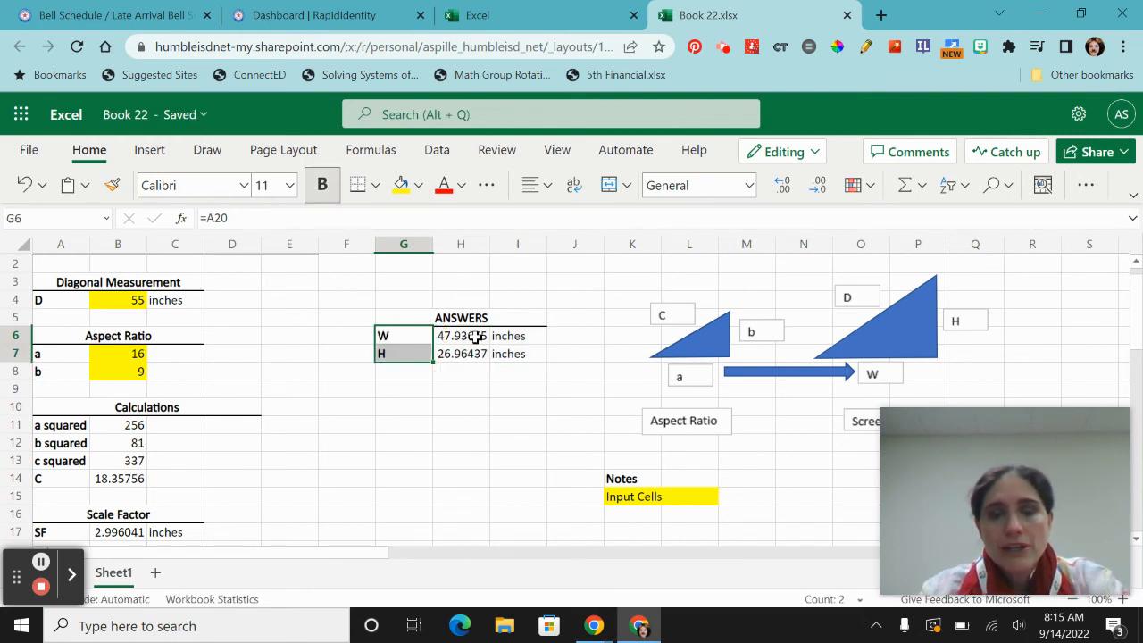
# Reduce the width and height answers in H6:H7 to one decimal place
pyautogui.moveTo(474, 335); pyautogui.dragTo(472, 353)
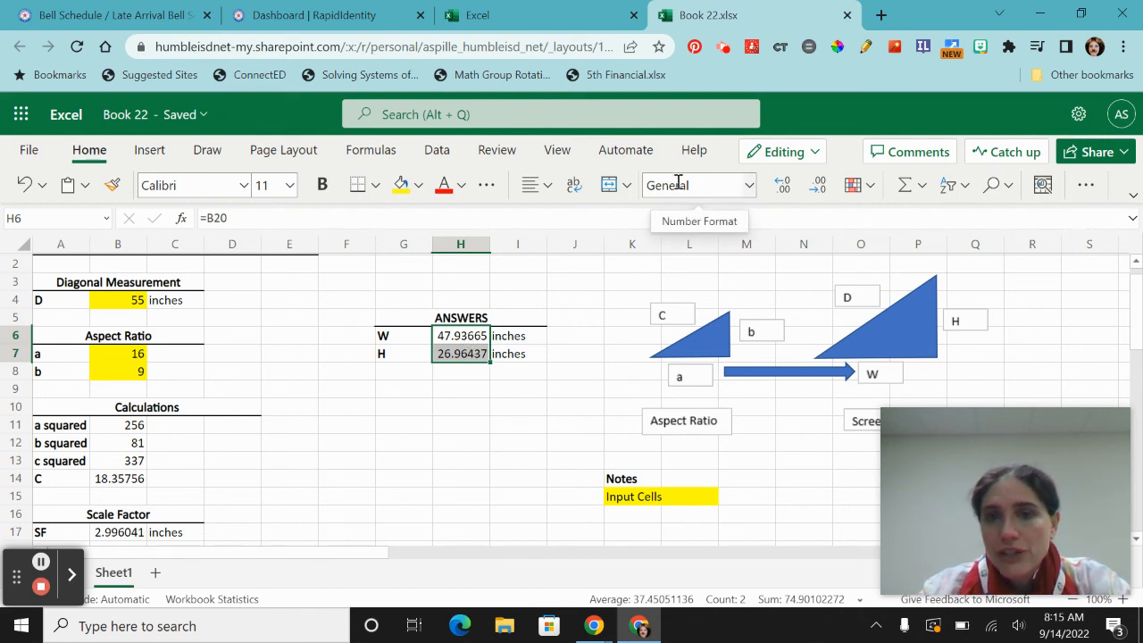
pyautogui.click(820, 190)
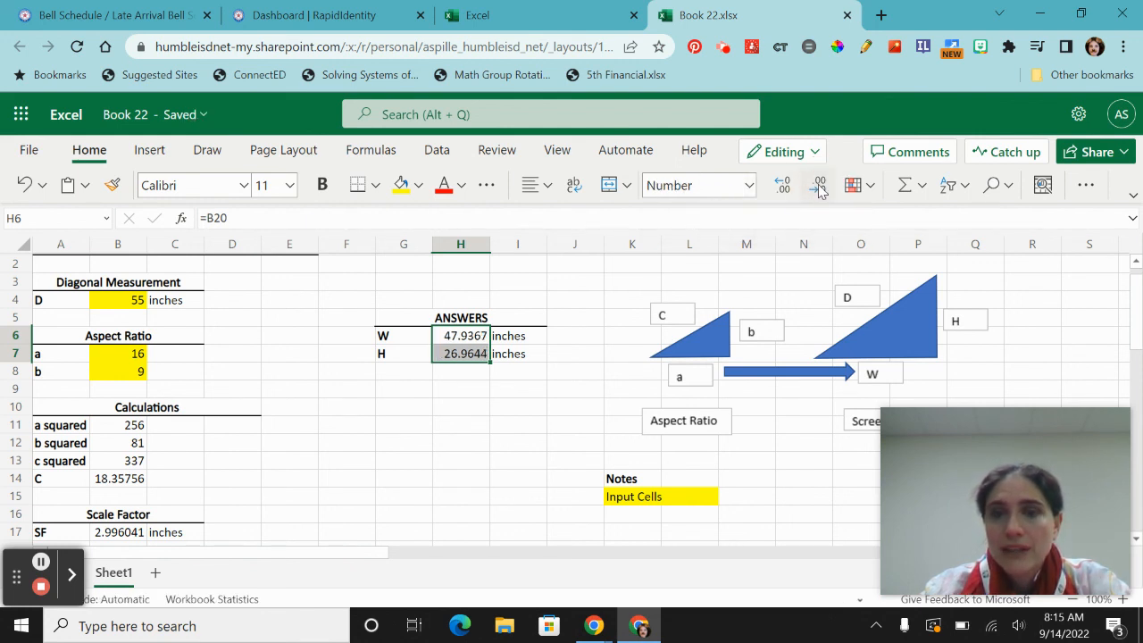
pyautogui.click(819, 190)
pyautogui.click(820, 190)
pyautogui.click(820, 190)
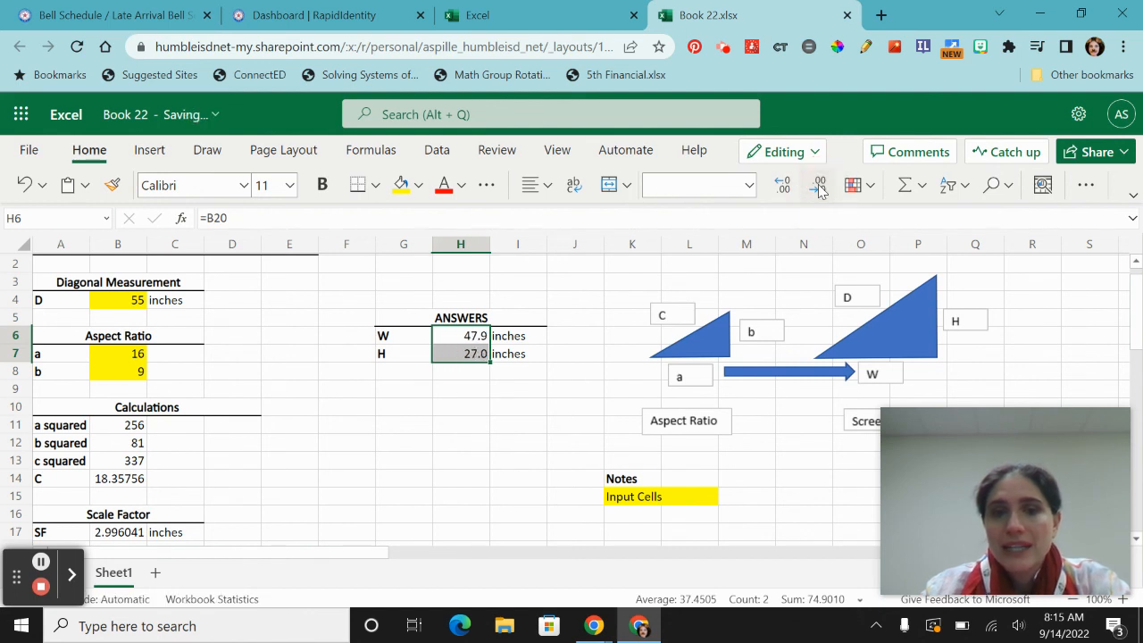
# Apply a thick outside border around the answers section in cells G5:I7
pyautogui.click(473, 414)
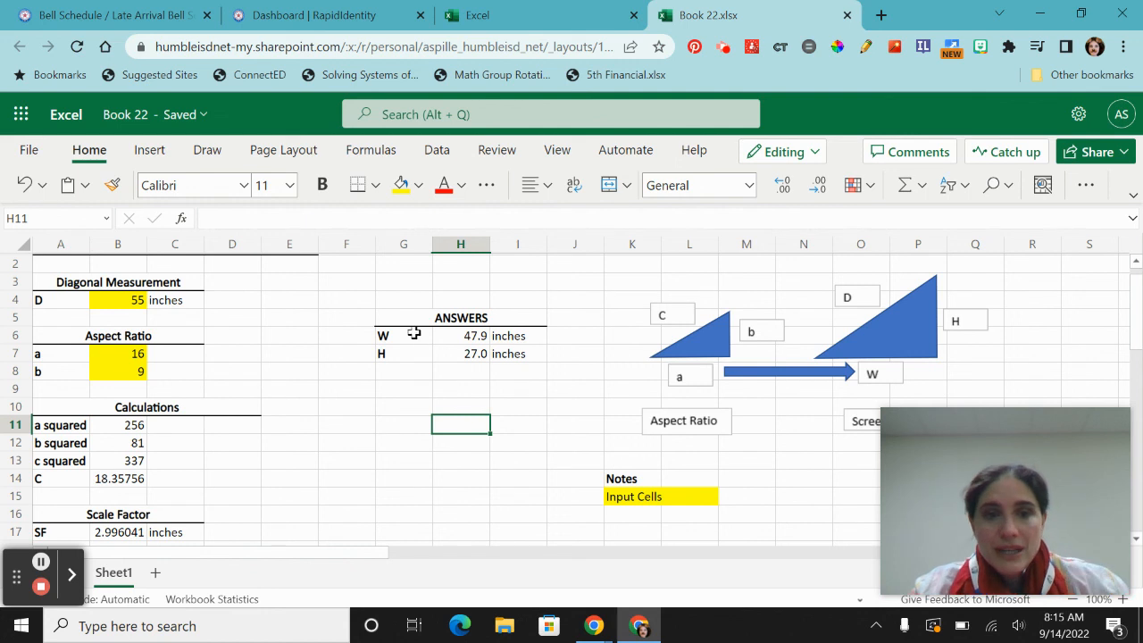
pyautogui.moveTo(401, 319); pyautogui.dragTo(401, 348)
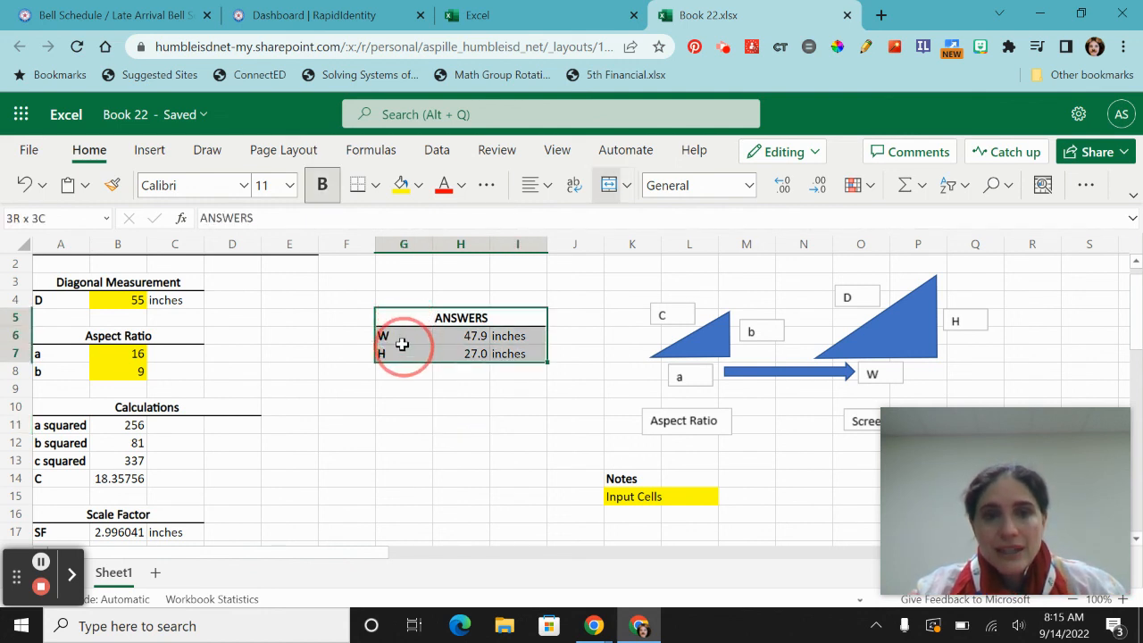
pyautogui.click(374, 185)
pyautogui.click(436, 269)
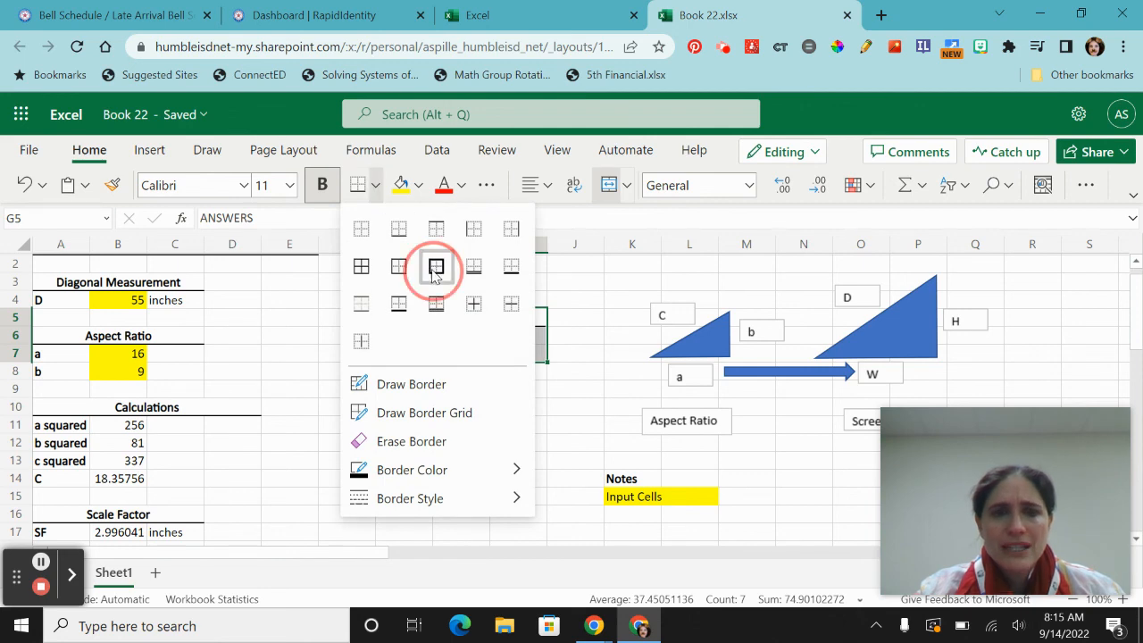
pyautogui.click(415, 423)
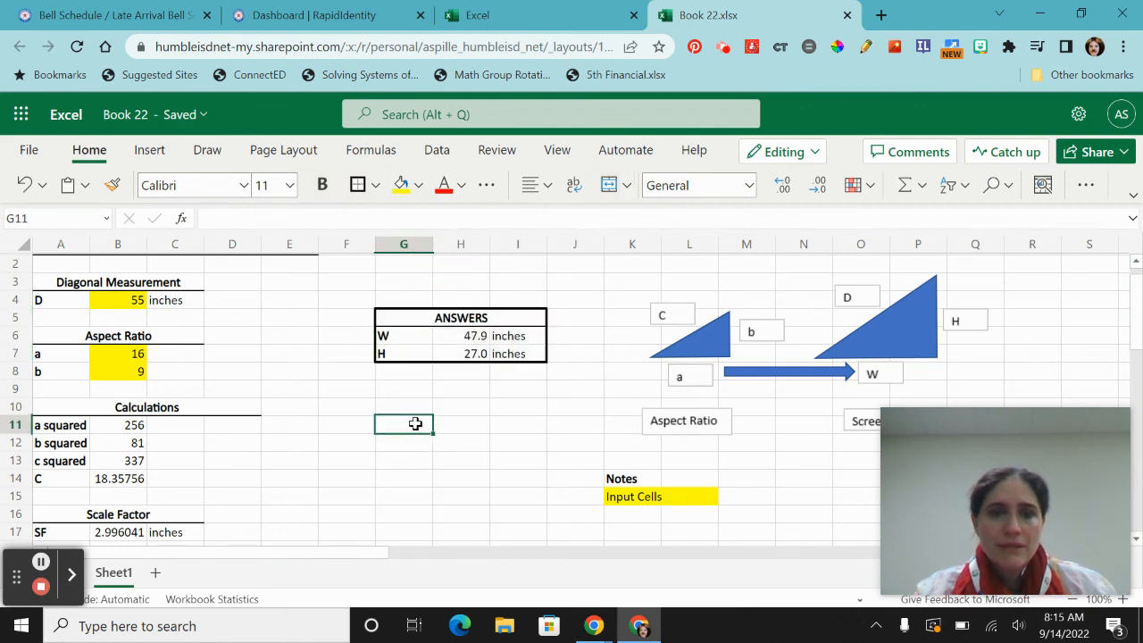
pyautogui.scroll(1, 416, 424)
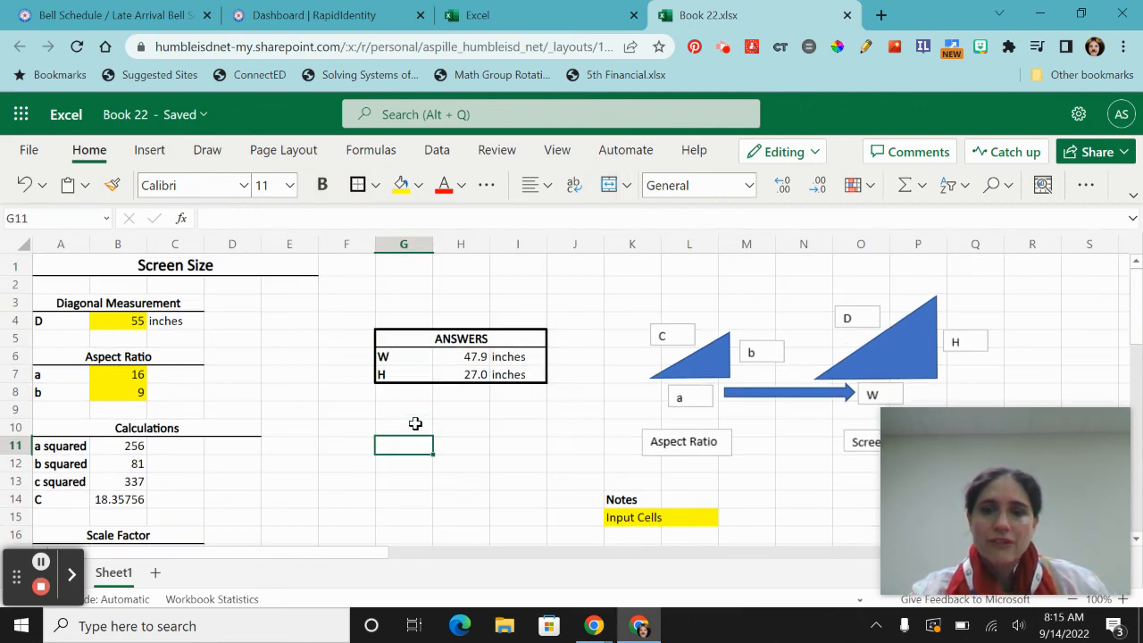